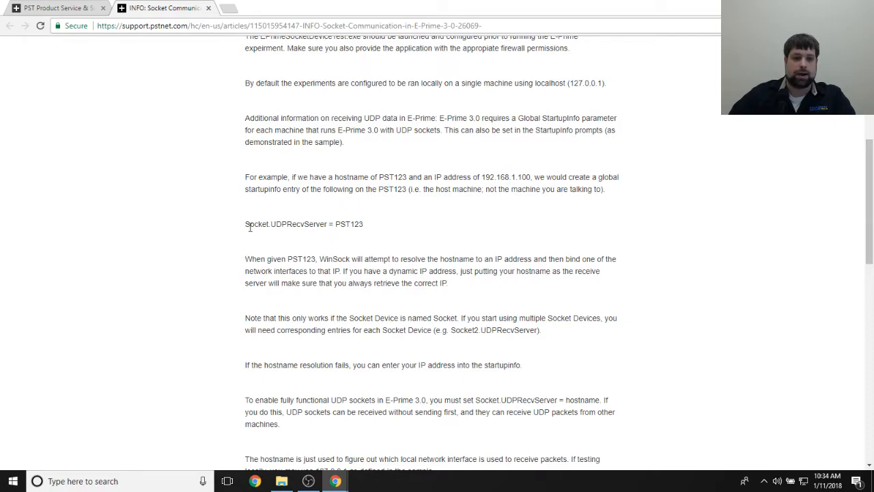
# - Look through the E-Prime 3.0 socket communication article, including its UDP notes and the EP3SocketCommunicationSamples.zip attachment
pyautogui.scroll(-3, 447, 216)
pyautogui.scroll(-4, 451, 221)
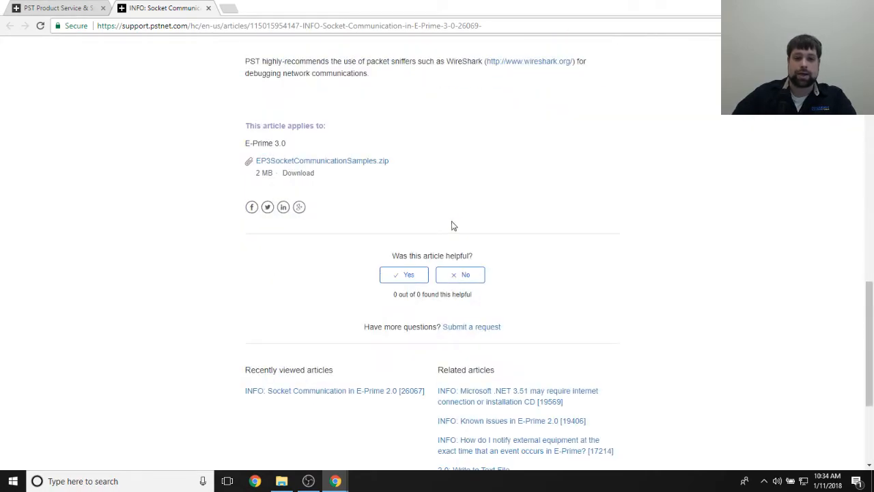
pyautogui.scroll(1, 252, 223)
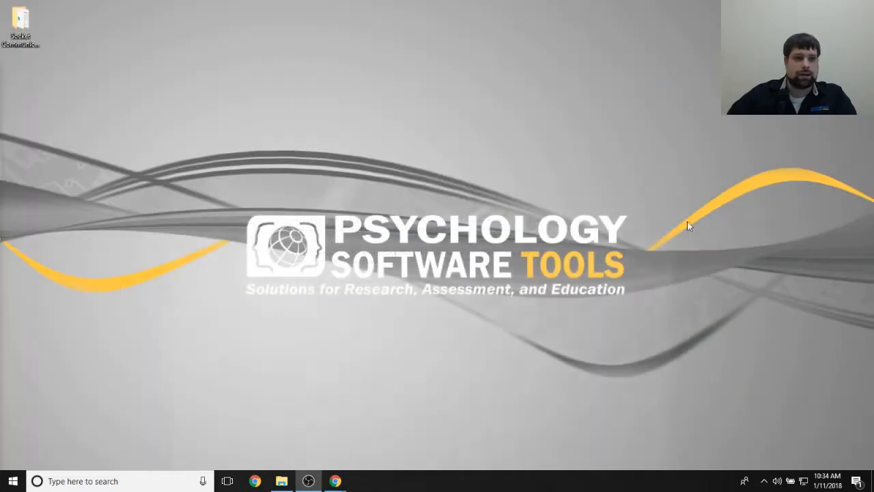
# - Open the SendUDP experiment in E-Studio from the Socket Communication desktop folder and maximize its window
pyautogui.doubleClick(20, 24)
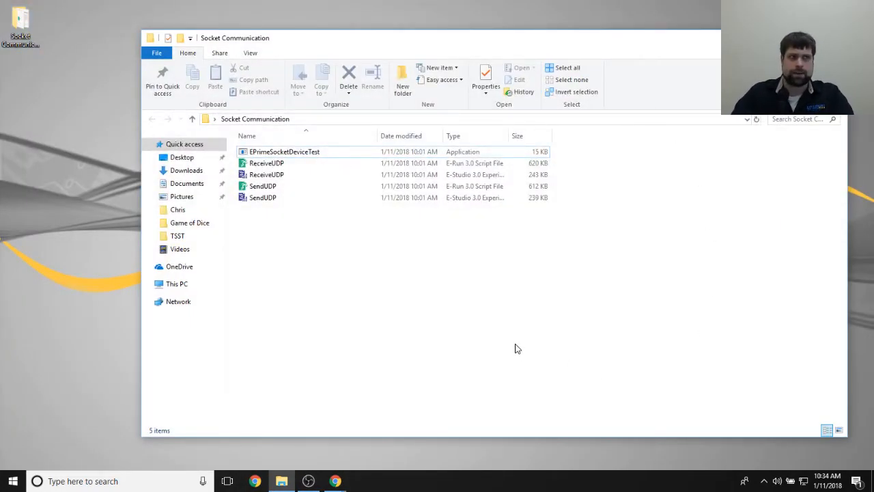
pyautogui.doubleClick(270, 198)
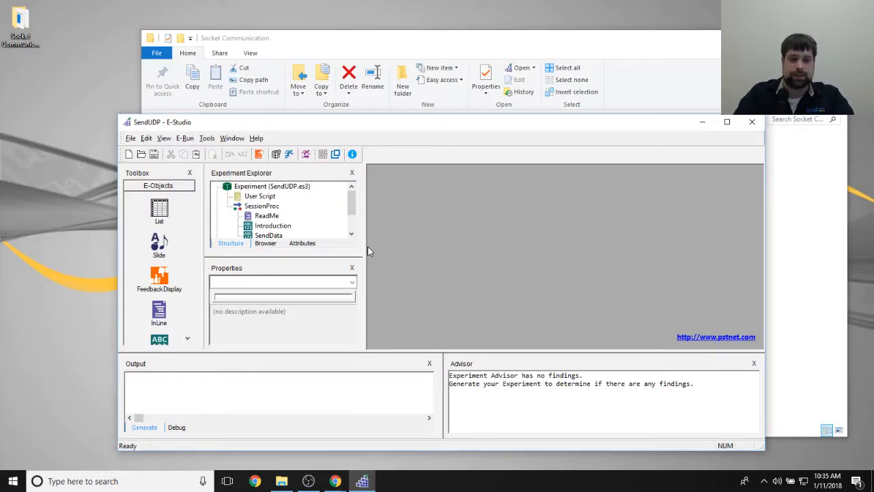
pyautogui.click(398, 33)
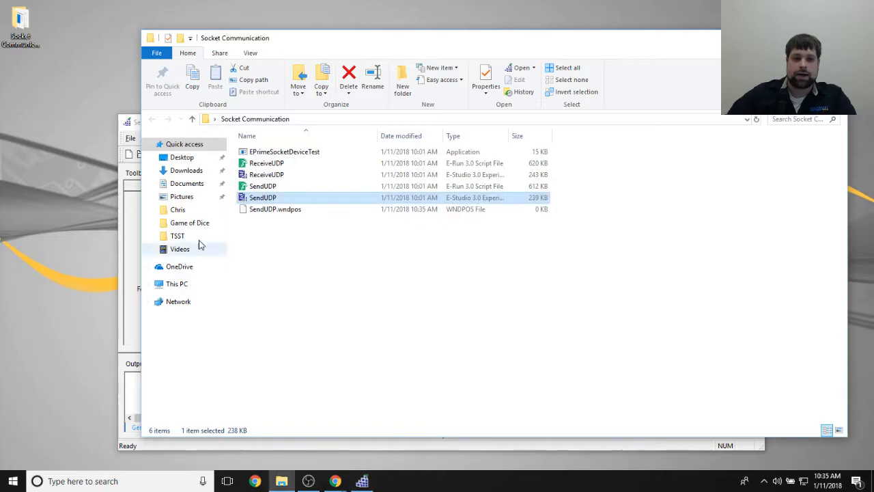
pyautogui.click(260, 156)
pyautogui.click(123, 136)
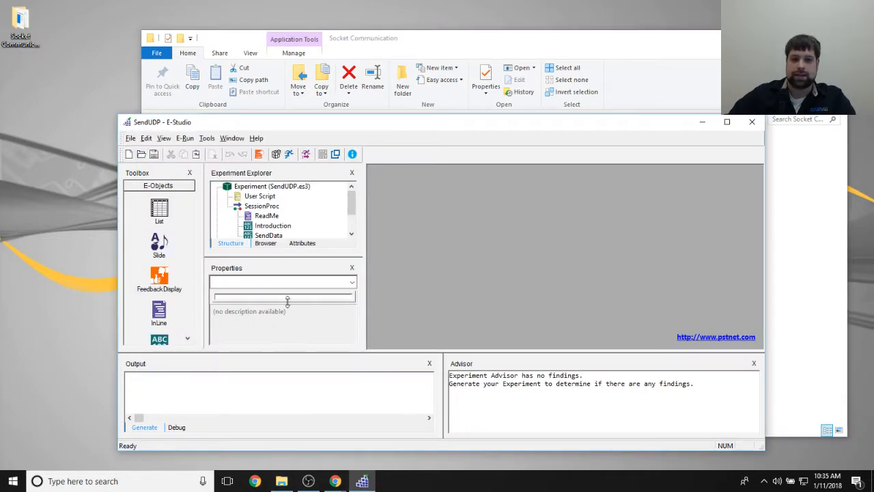
pyautogui.click(731, 111)
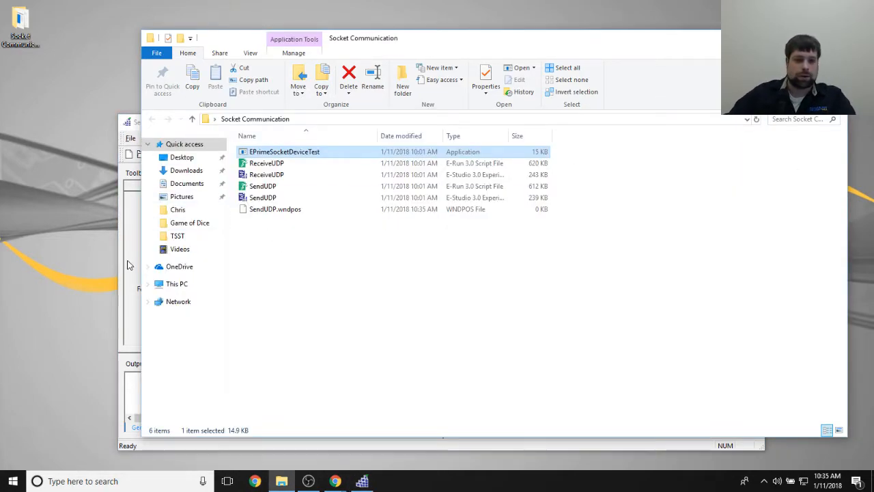
pyautogui.click(122, 120)
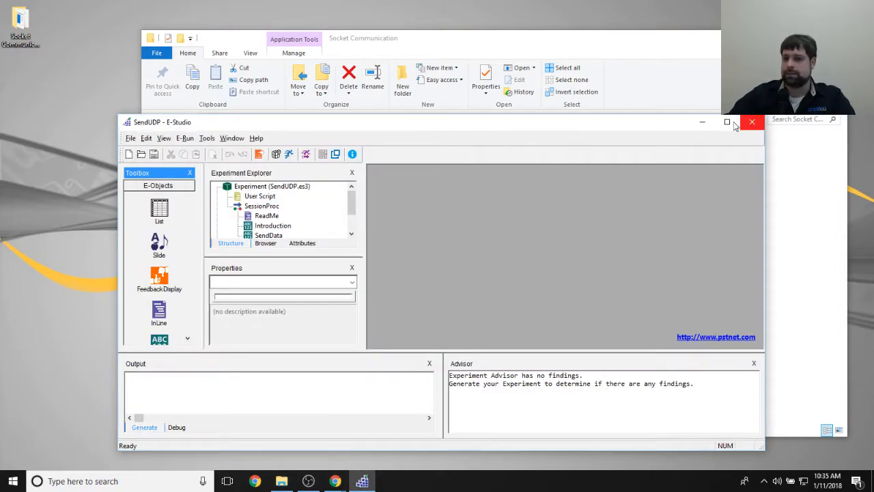
pyautogui.click(726, 122)
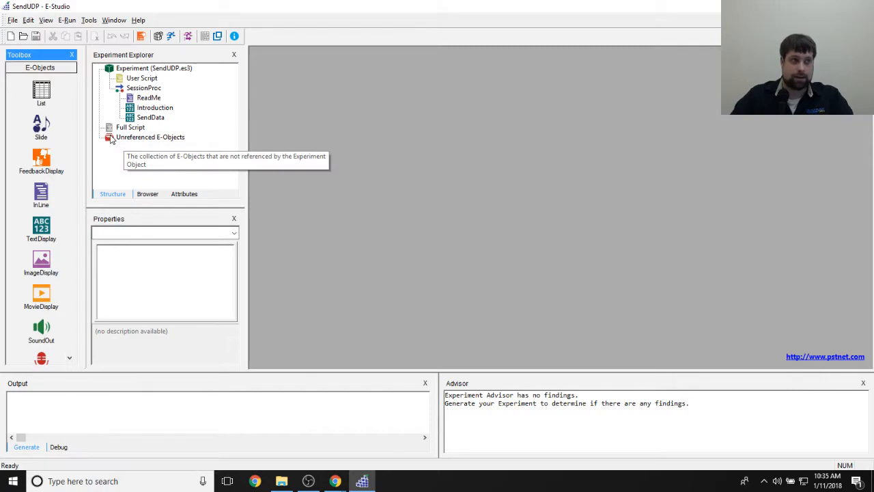
# - Open the Introduction TextDisplay of SessionProc and read its on-screen instruction text
pyautogui.click(149, 98)
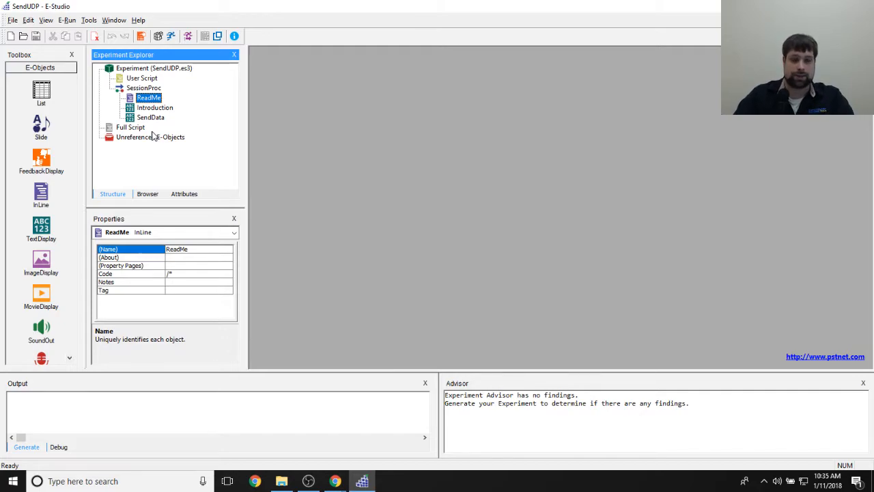
pyautogui.doubleClick(150, 107)
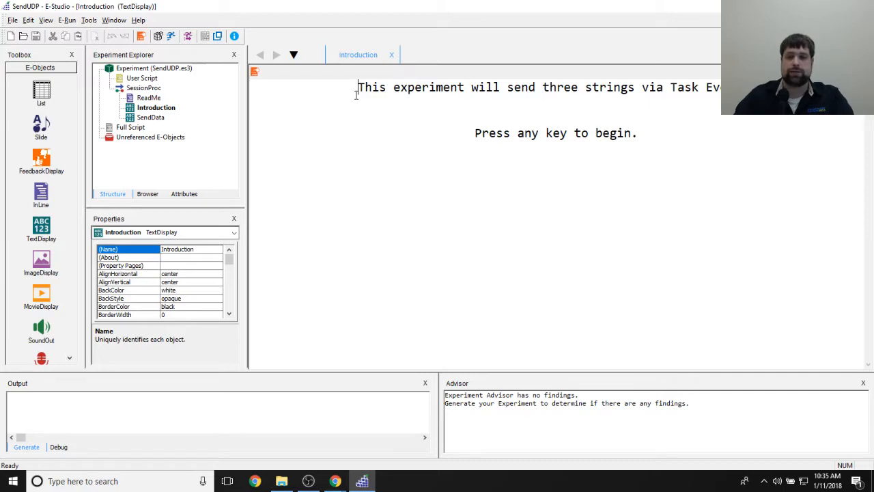
pyautogui.moveTo(451, 133); pyautogui.dragTo(539, 134)
pyautogui.moveTo(631, 168); pyautogui.dragTo(625, 164)
# - Inspect the Introduction object's duration and keyboard input mask in its properties, and close them
pyautogui.click(255, 73)
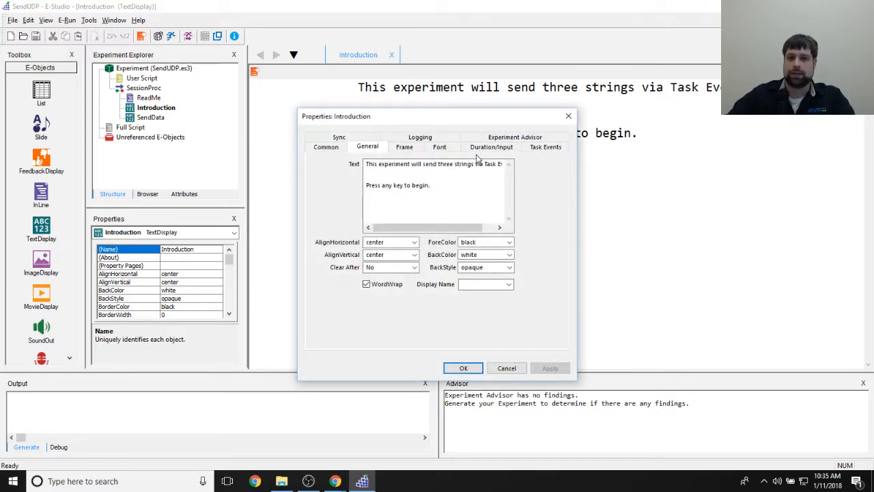
pyautogui.click(491, 147)
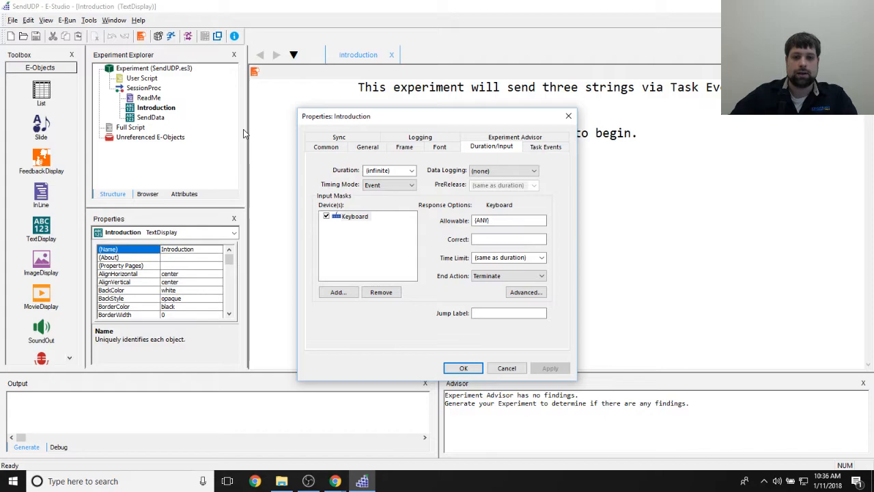
pyautogui.click(371, 255)
pyautogui.click(349, 217)
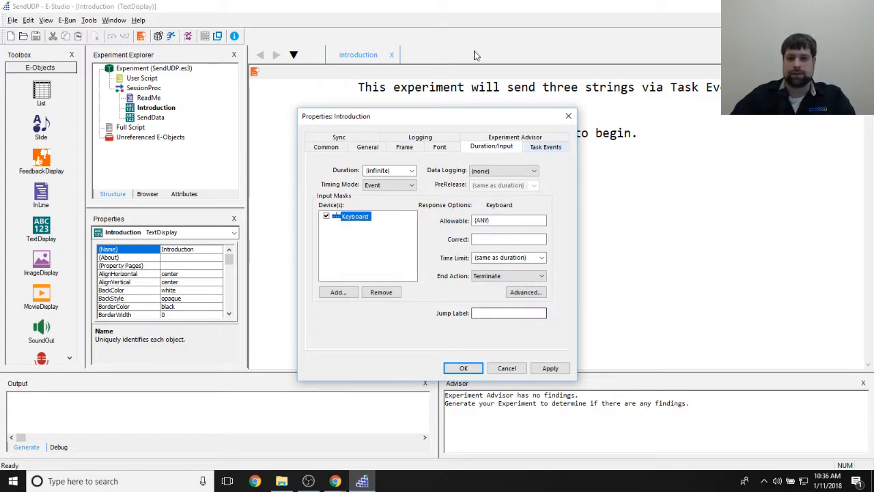
pyautogui.click(463, 368)
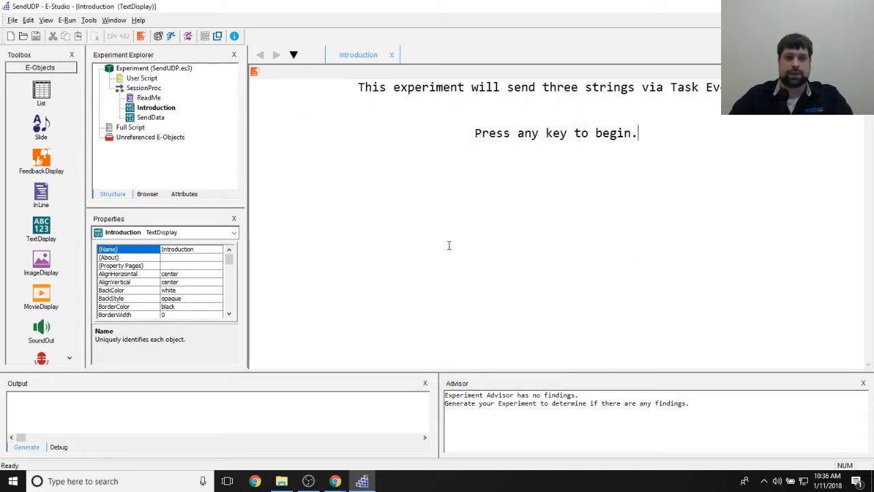
# - Open the SendData TextDisplay and inspect its duration and keyboard input settings in its properties
pyautogui.doubleClick(151, 117)
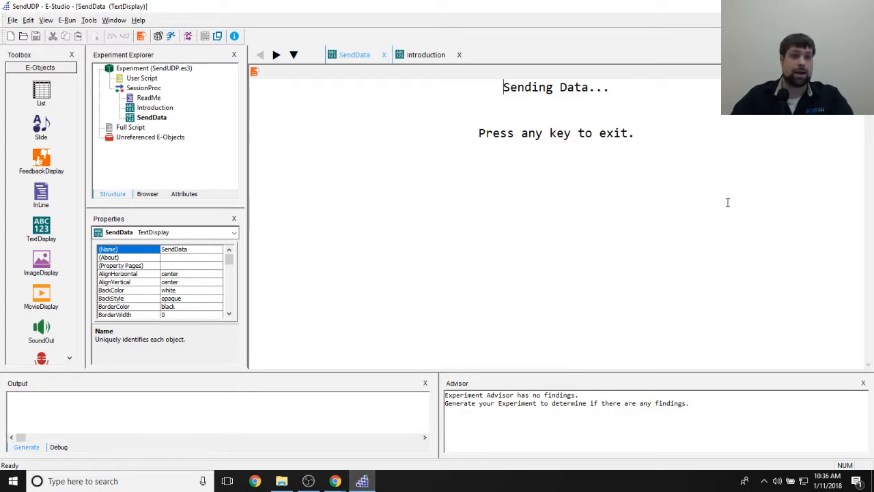
pyautogui.click(473, 188)
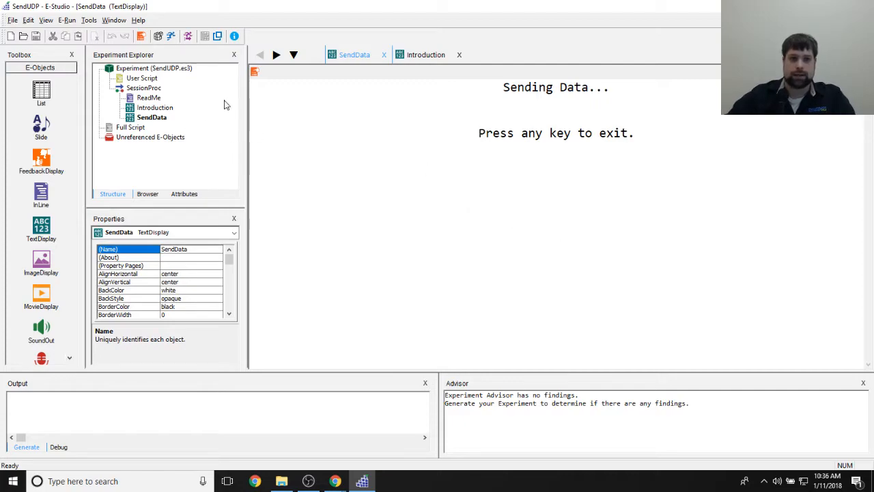
pyautogui.click(254, 74)
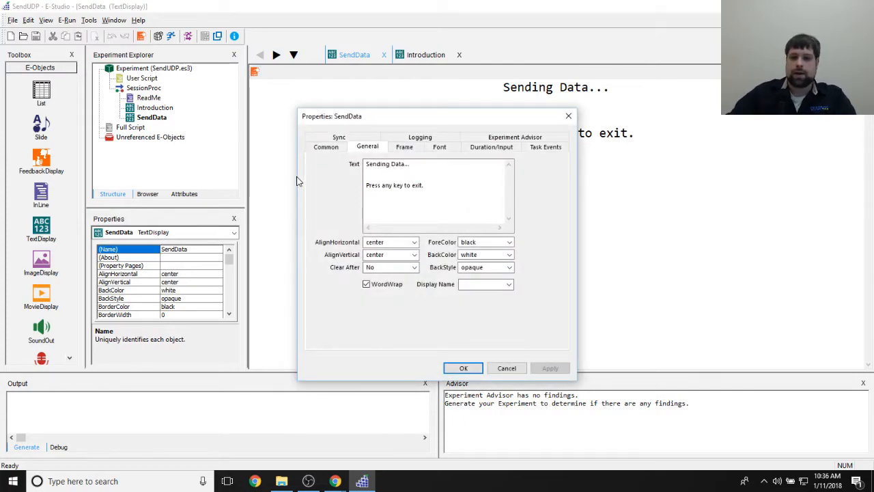
pyautogui.click(513, 149)
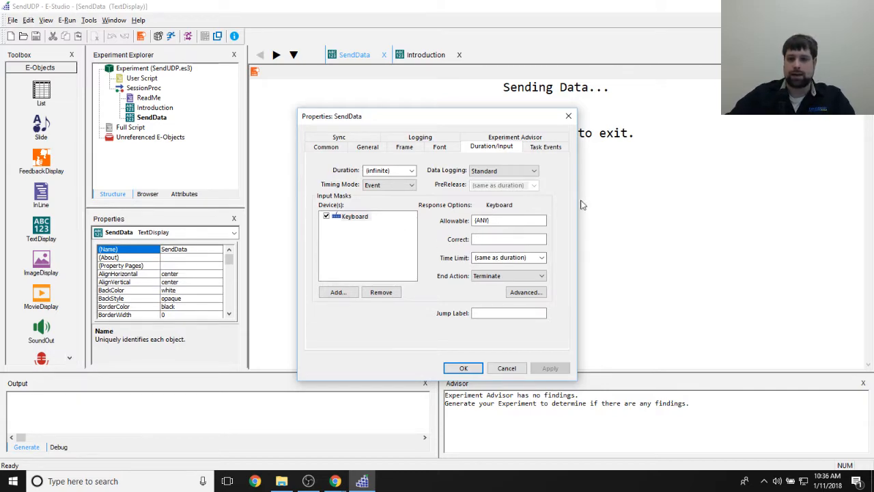
pyautogui.moveTo(507, 122); pyautogui.dragTo(489, 102)
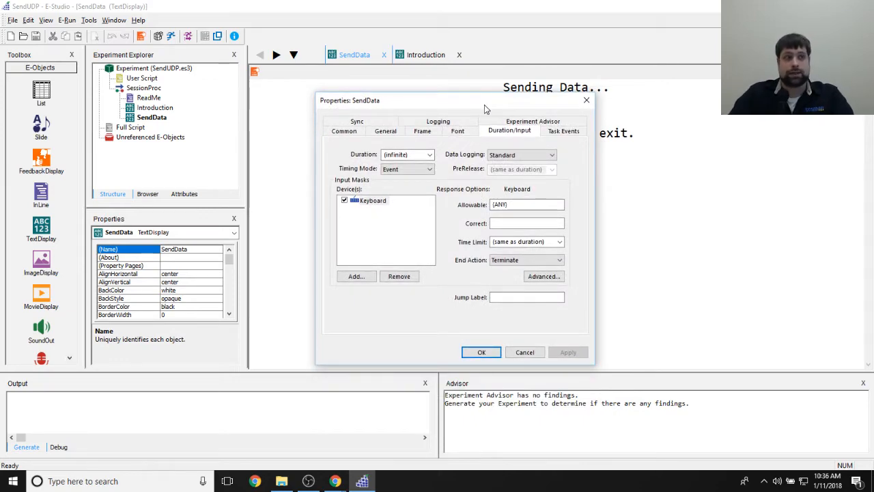
pyautogui.moveTo(480, 107); pyautogui.dragTo(560, 110)
# - Examine the first SendData.OnsetTime task event, including its delay, available parameter sources and custom string
pyautogui.click(567, 195)
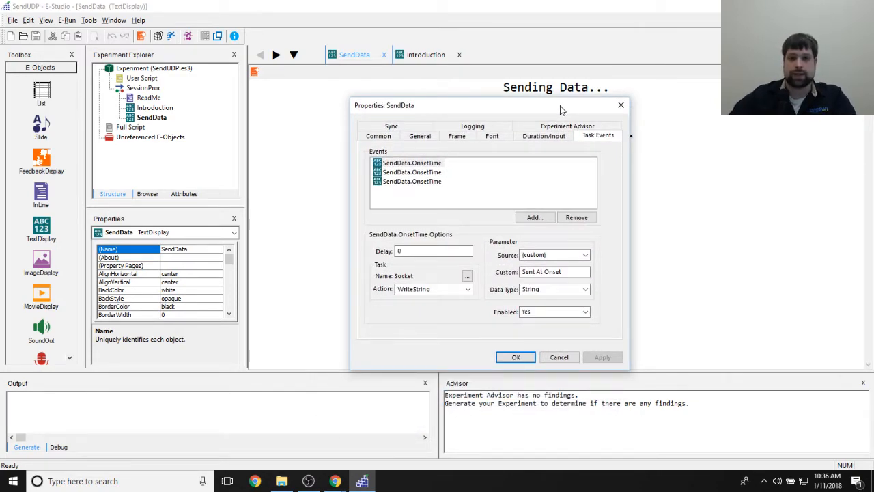
pyautogui.click(398, 162)
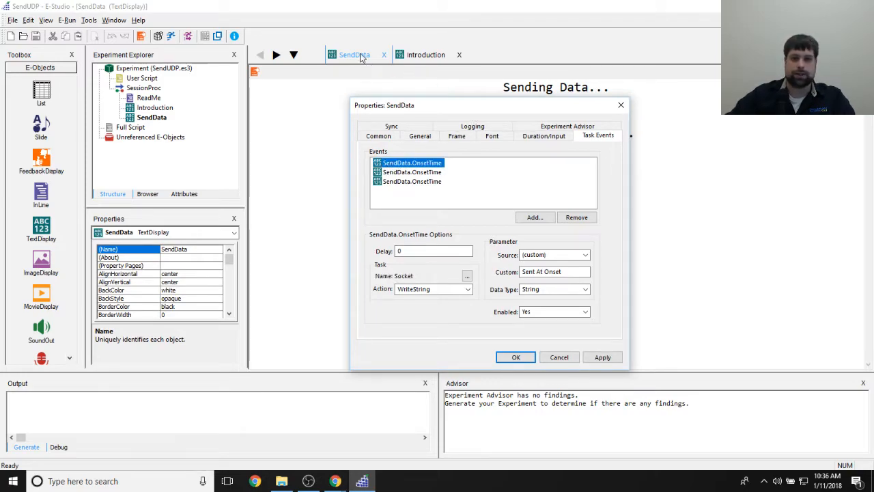
pyautogui.moveTo(476, 109); pyautogui.dragTo(455, 71)
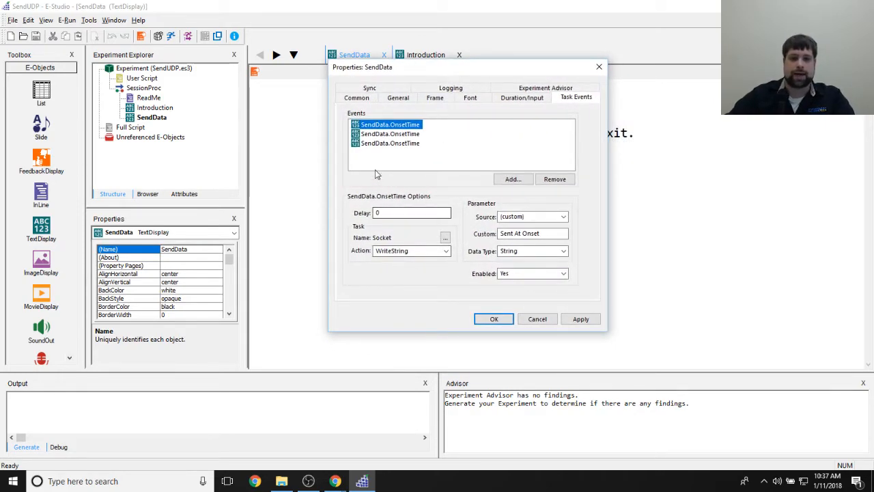
pyautogui.click(392, 213)
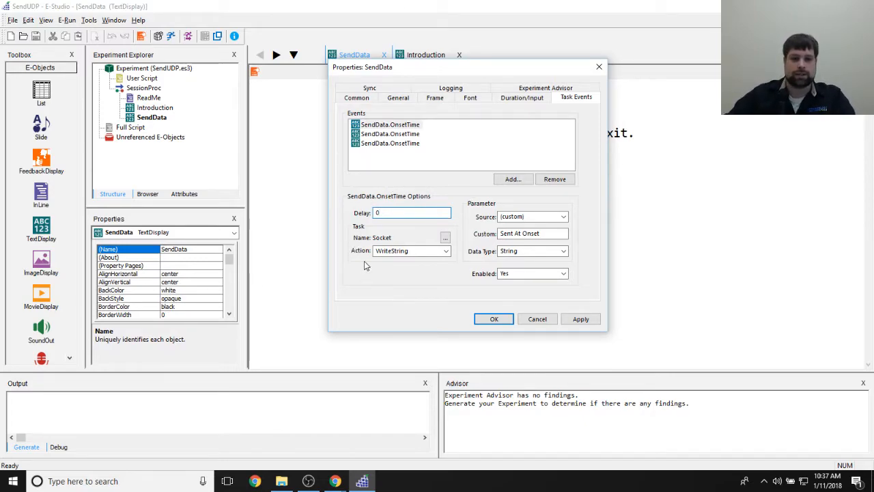
pyautogui.click(562, 216)
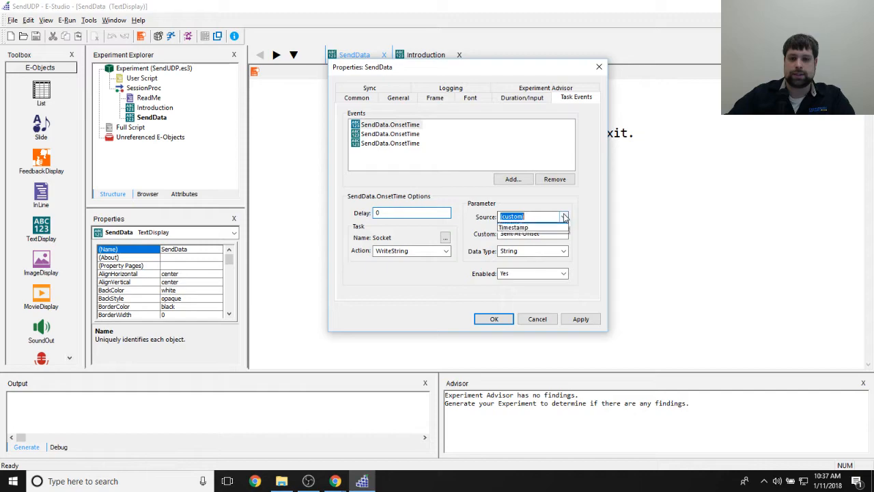
pyautogui.click(555, 226)
pyautogui.click(550, 236)
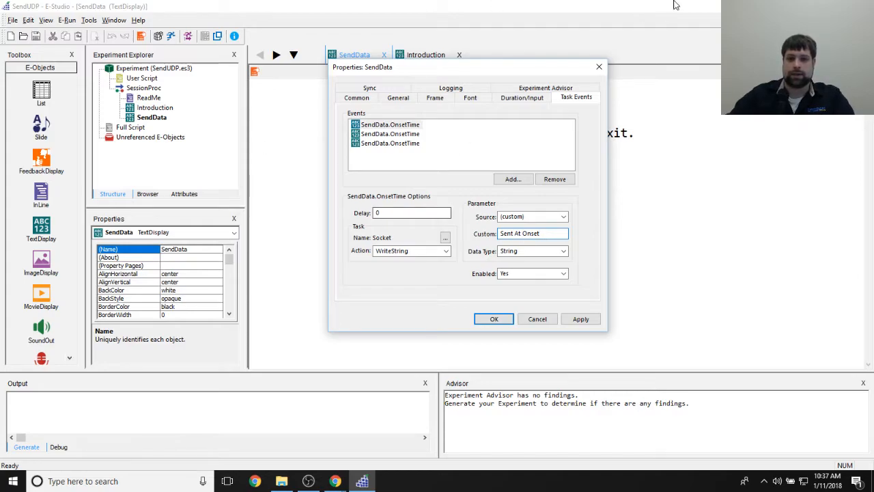
pyautogui.moveTo(529, 67)
pyautogui.mouseDown()
pyautogui.moveTo(603, 48)
pyautogui.moveTo(554, 114)
pyautogui.moveTo(557, 128)
pyautogui.moveTo(515, 77)
pyautogui.mouseUp()
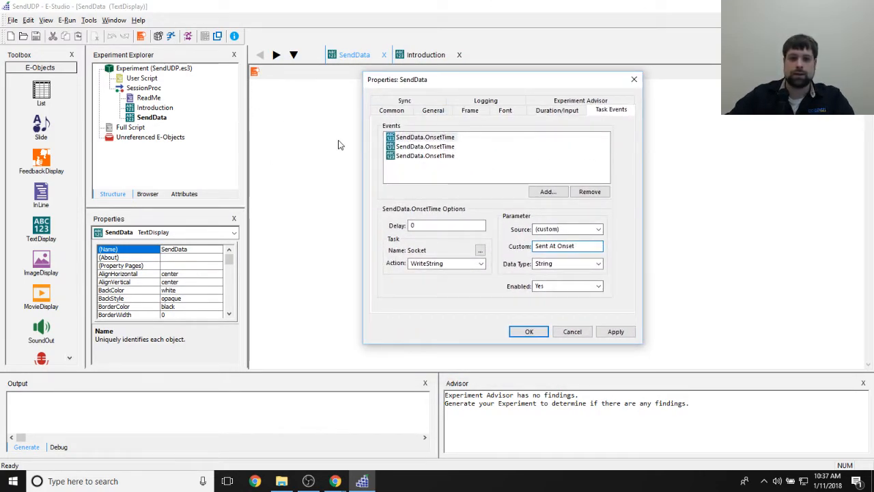
# - Check the second SendData.OnsetTime task event's delay and the custom string it sends
pyautogui.click(425, 146)
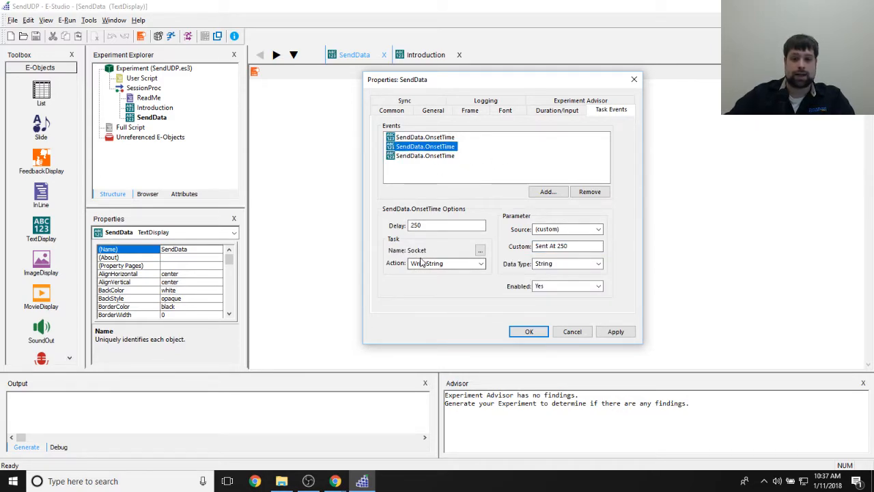
pyautogui.click(543, 248)
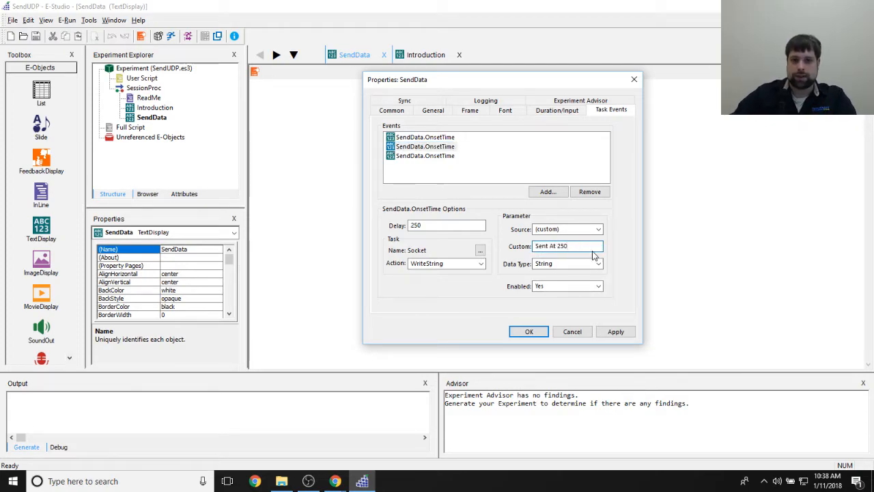
pyautogui.click(476, 224)
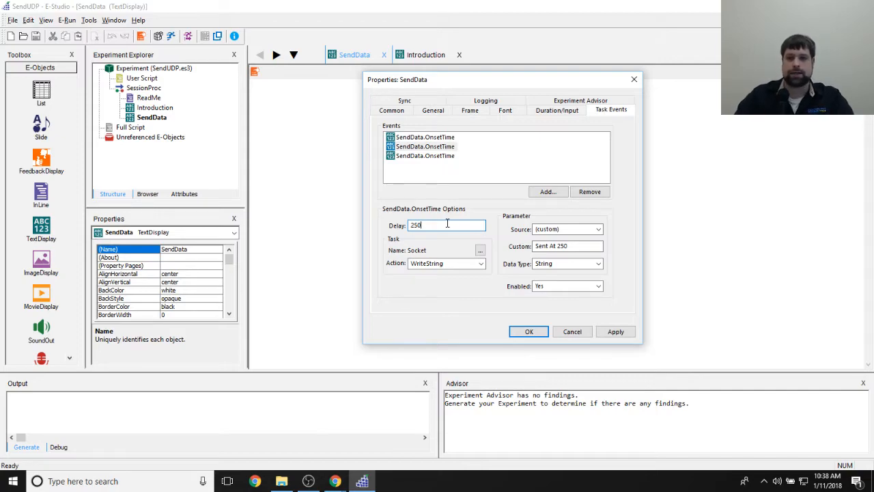
pyautogui.moveTo(571, 246); pyautogui.dragTo(513, 244)
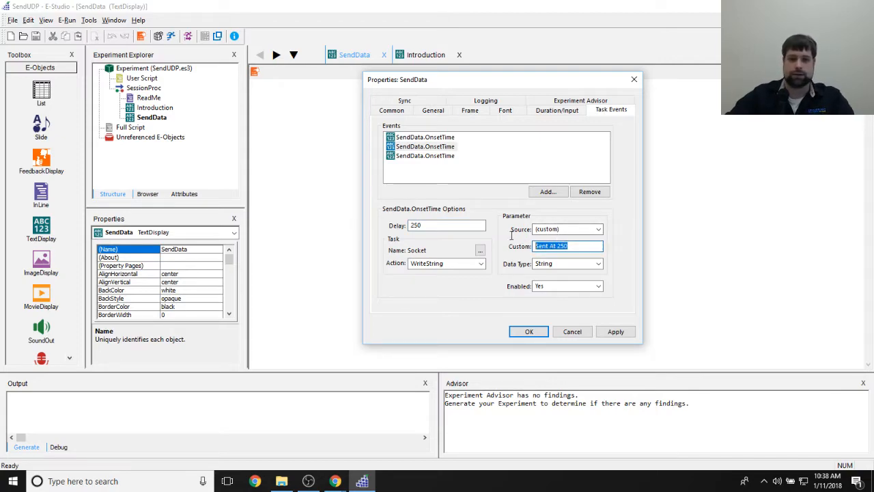
pyautogui.click(553, 250)
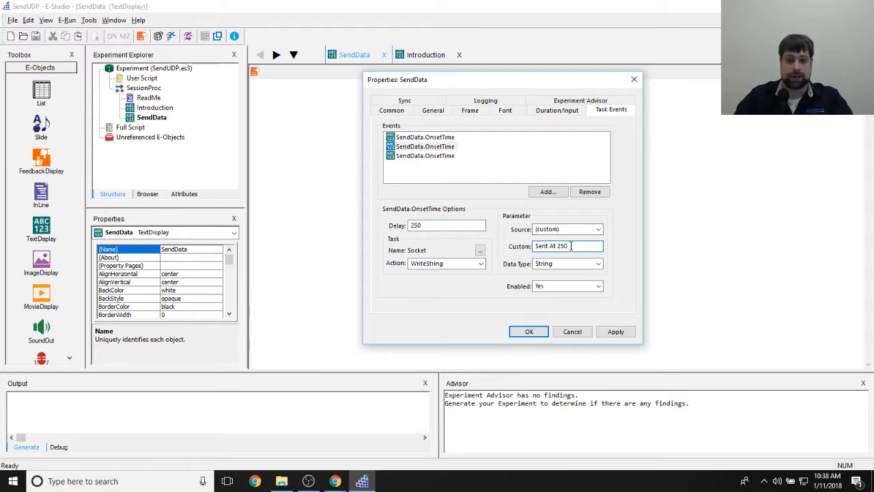
# - Check the settings of the third SendData.OnsetTime task event, particularly its delay
pyautogui.click(430, 155)
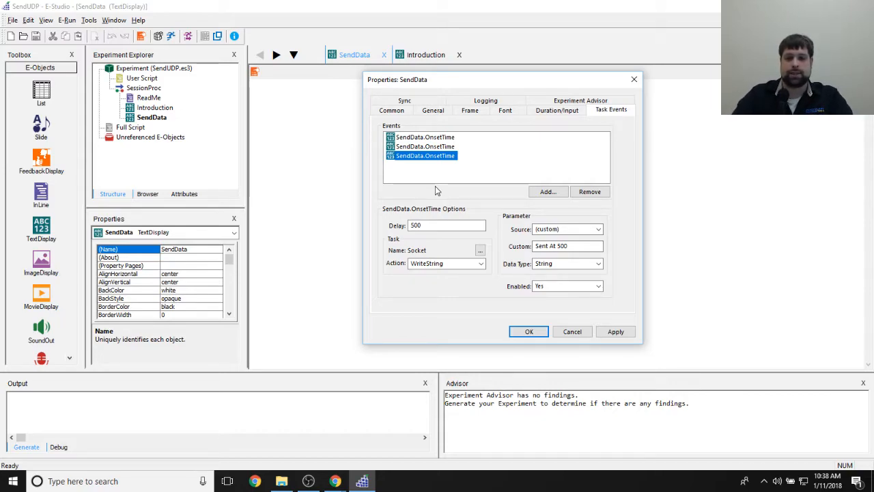
pyautogui.press('Tab')
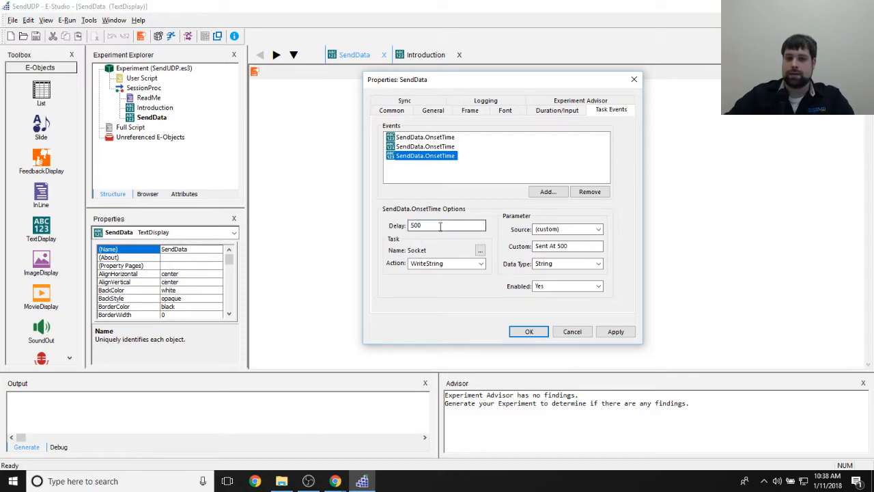
pyautogui.click(448, 224)
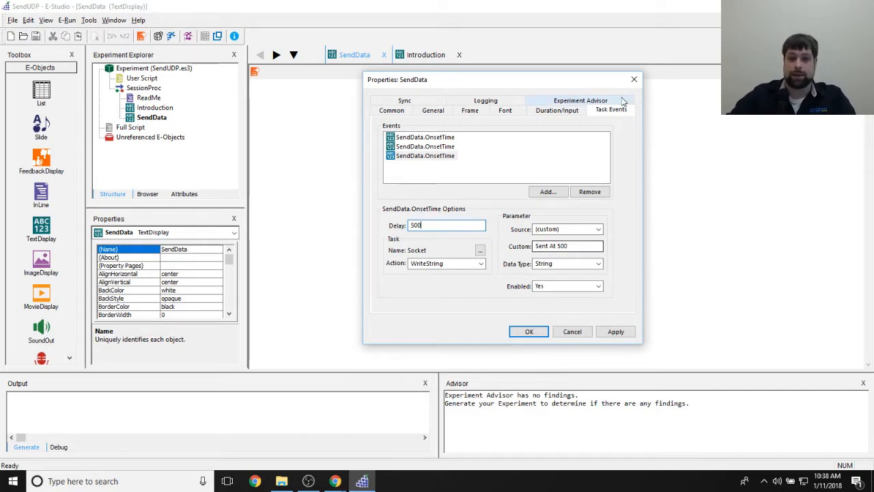
# - Close the SendData properties after rechecking its first task event, and open the Socket device's settings from the experiment's devices
pyautogui.click(447, 138)
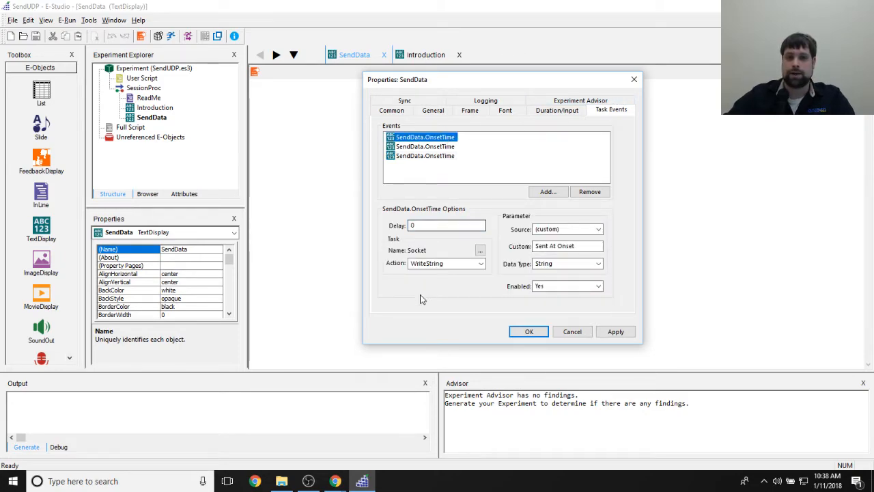
pyautogui.click(546, 334)
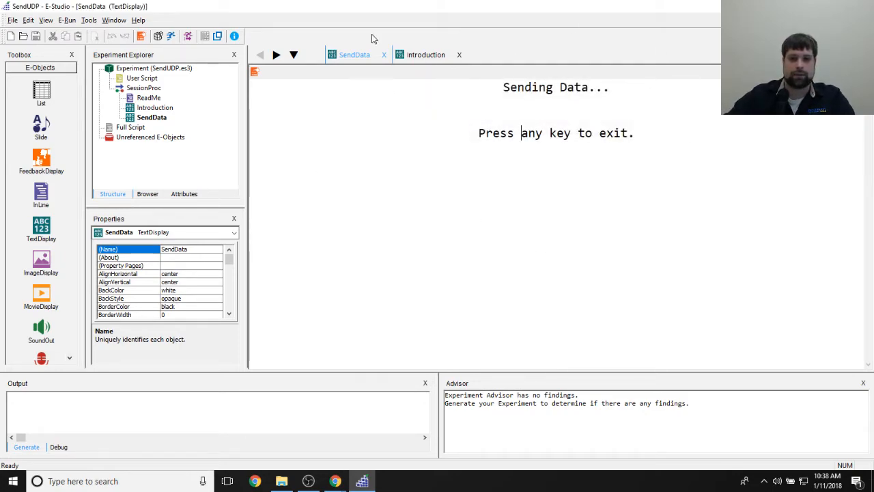
pyautogui.doubleClick(136, 68)
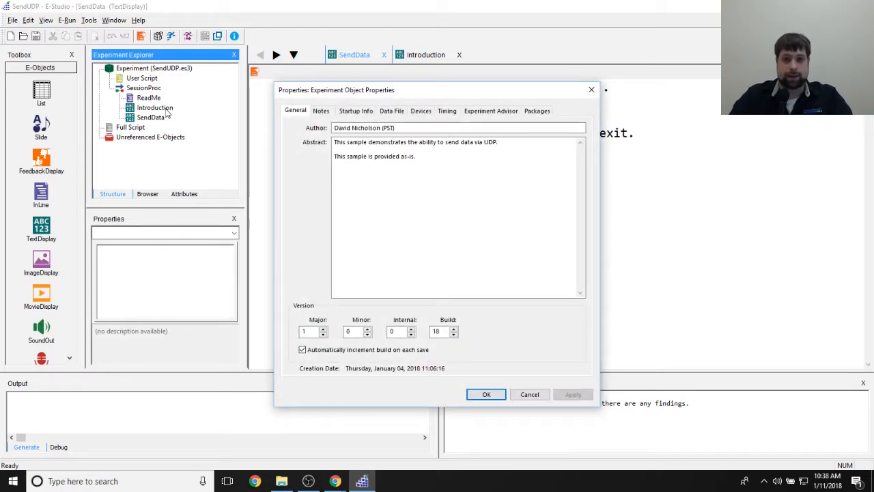
pyautogui.click(420, 111)
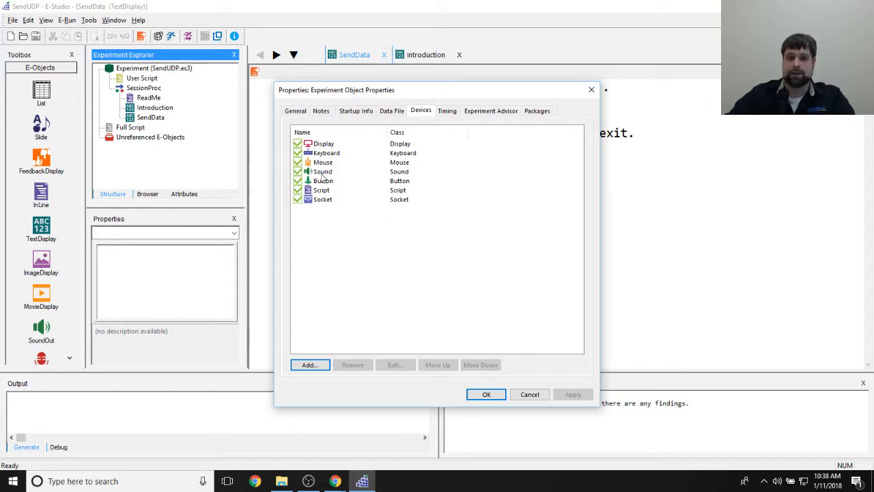
pyautogui.doubleClick(322, 199)
# - Examine the Socket device's name, server and port settings
pyautogui.click(472, 205)
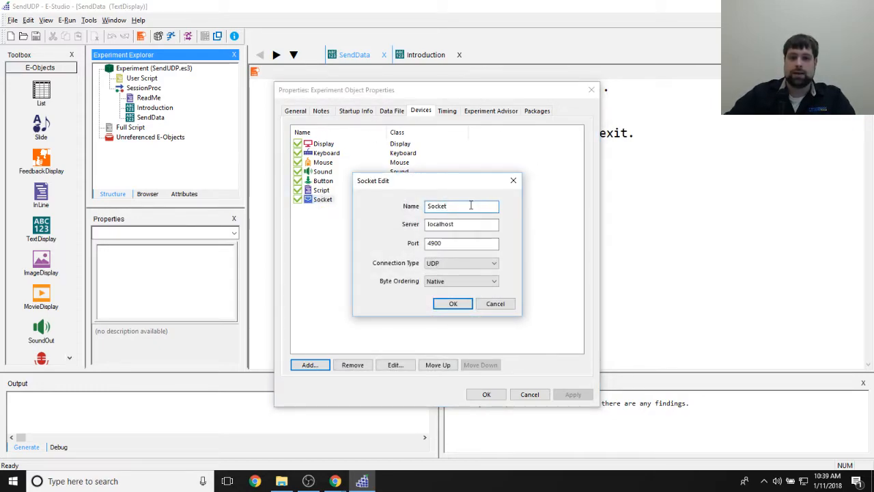
pyautogui.doubleClick(428, 206)
pyautogui.click(462, 224)
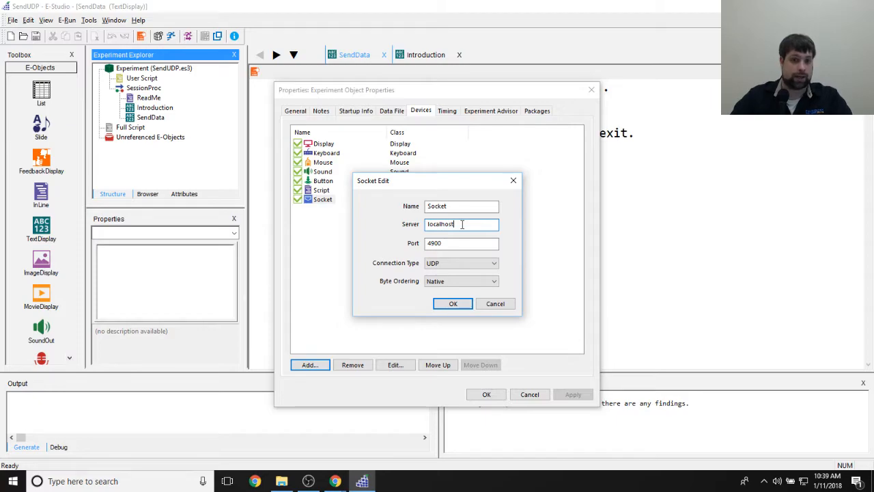
pyautogui.press('Tab')
pyautogui.click(462, 248)
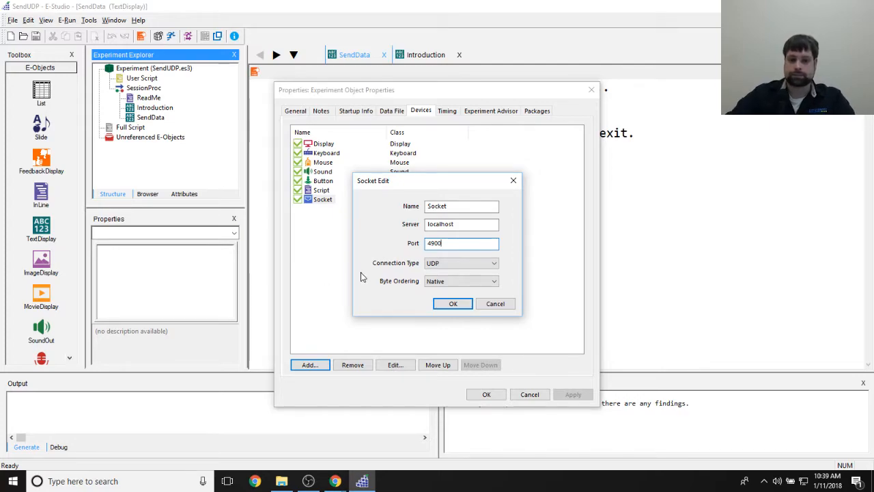
# - Check the Socket device's connection type and byte ordering options, keeping UDP, and close the experiment properties
pyautogui.click(458, 265)
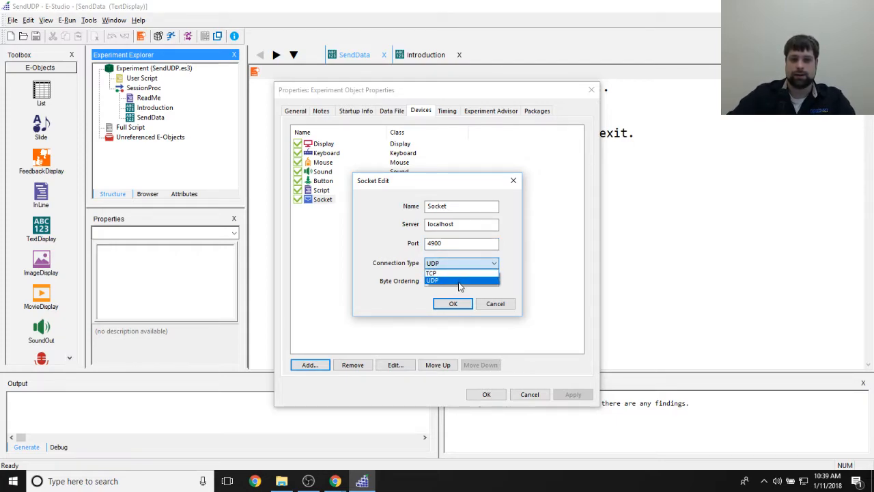
pyautogui.click(460, 281)
pyautogui.click(479, 284)
pyautogui.click(480, 283)
pyautogui.click(447, 305)
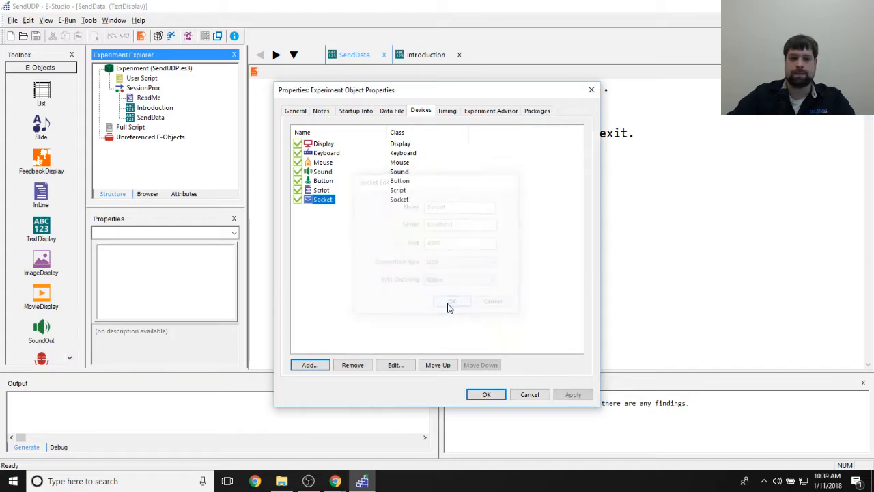
pyautogui.click(573, 394)
pyautogui.click(484, 394)
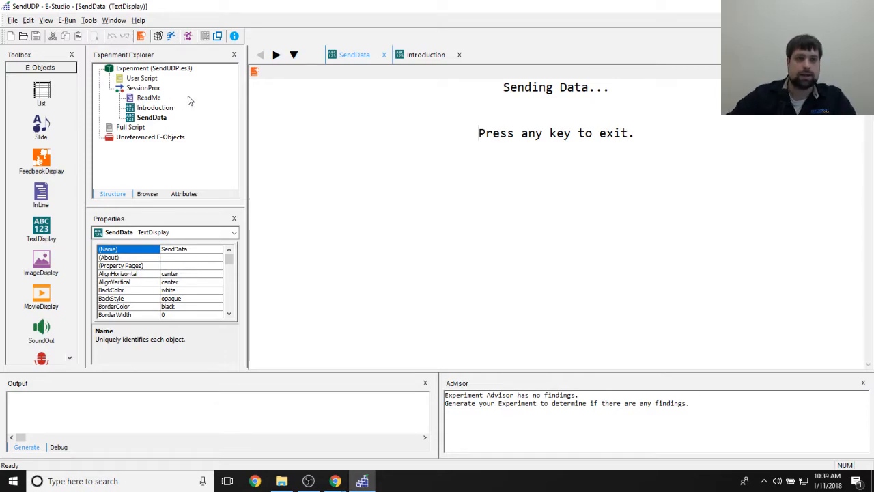
# - Open the ReadMe InLine to read its single-machine setup note, and locate EPrimeSocketDeviceTest in the Socket Communication folder
pyautogui.doubleClick(150, 99)
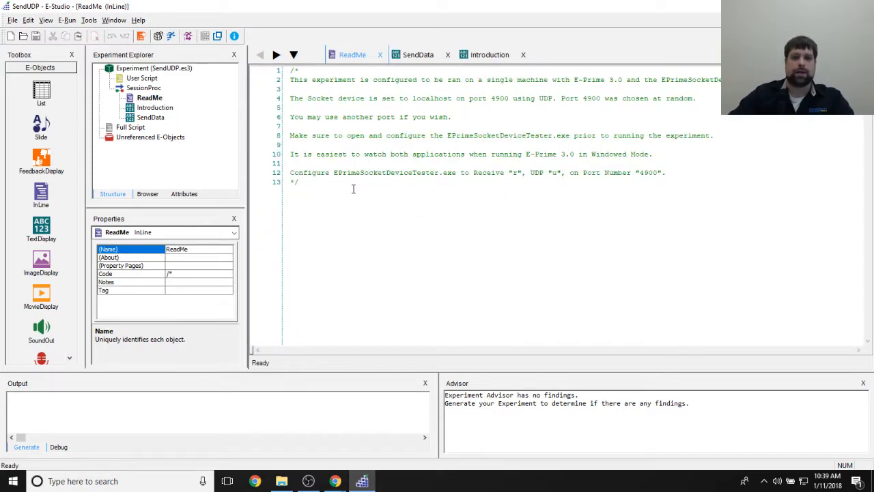
pyautogui.moveTo(483, 80); pyautogui.dragTo(622, 80)
pyautogui.hotkey('shift', 'Home')
pyautogui.press('Down')
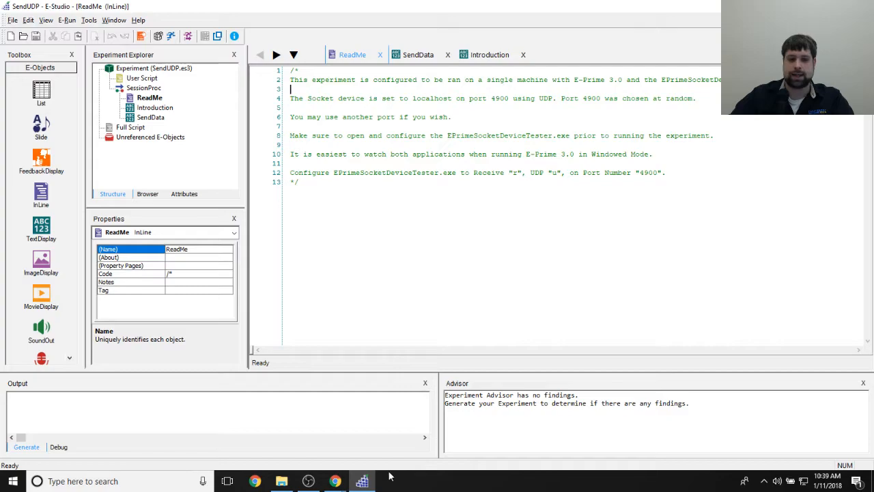
pyautogui.click(282, 481)
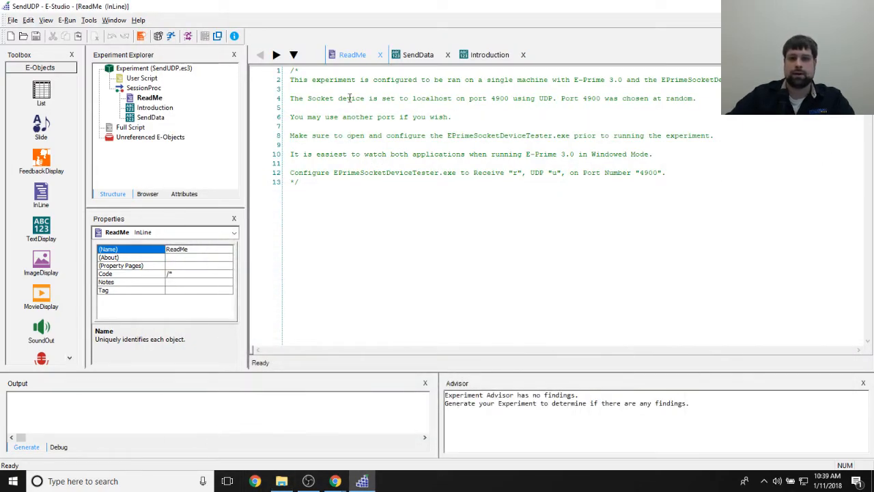
# - Read the ReadMe notes on the localhost UDP socket, the choice of port and running in windowed mode
pyautogui.moveTo(291, 97); pyautogui.dragTo(433, 101)
pyautogui.moveTo(490, 98); pyautogui.dragTo(512, 99)
pyautogui.click(525, 118)
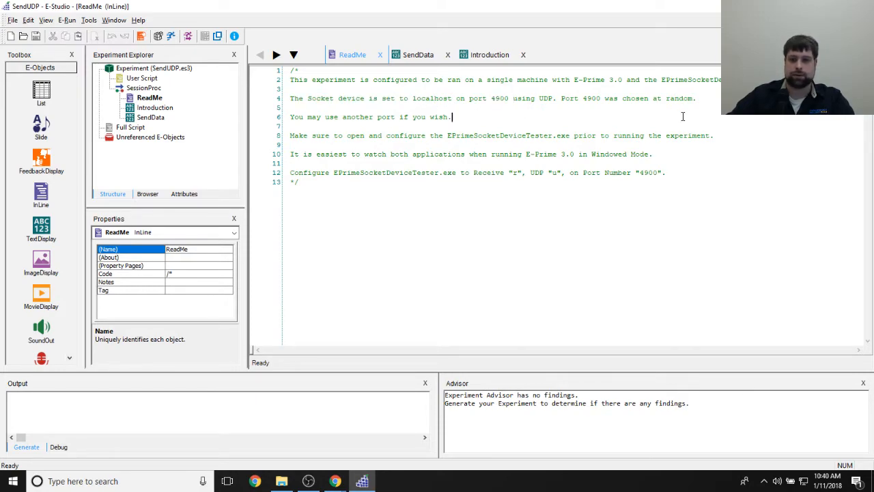
pyautogui.moveTo(564, 98); pyautogui.dragTo(696, 108)
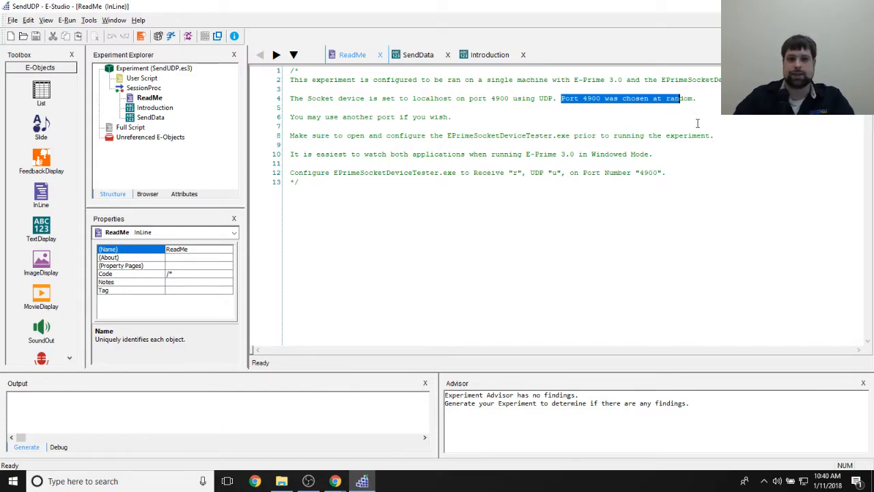
pyautogui.click(512, 116)
pyautogui.moveTo(309, 117); pyautogui.dragTo(472, 117)
pyautogui.click(527, 115)
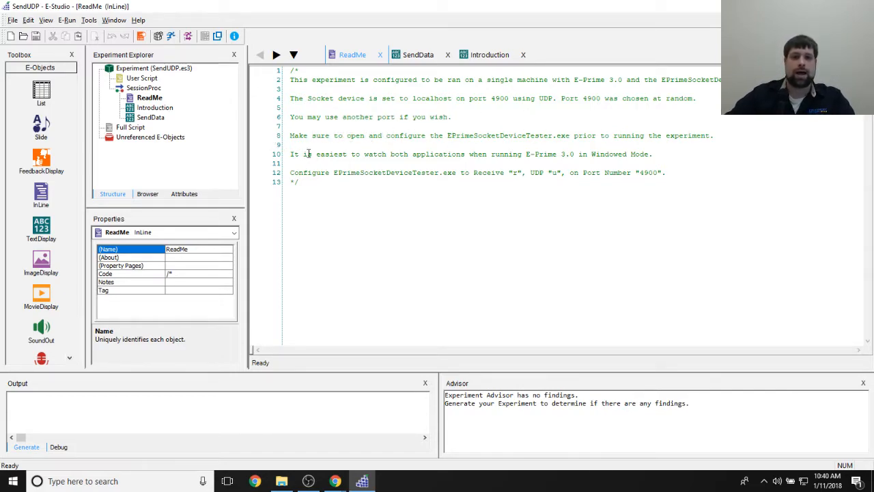
pyautogui.moveTo(292, 154); pyautogui.dragTo(664, 164)
pyautogui.click(696, 187)
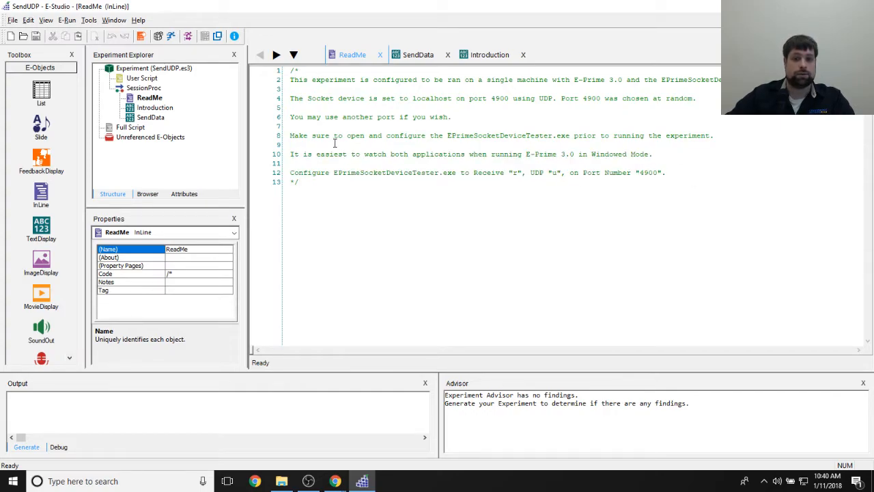
# - Launch EPrimeSocketDeviceTest from the Socket Communication folder and place its console below the ReadMe instructions
pyautogui.click(282, 480)
pyautogui.doubleClick(280, 152)
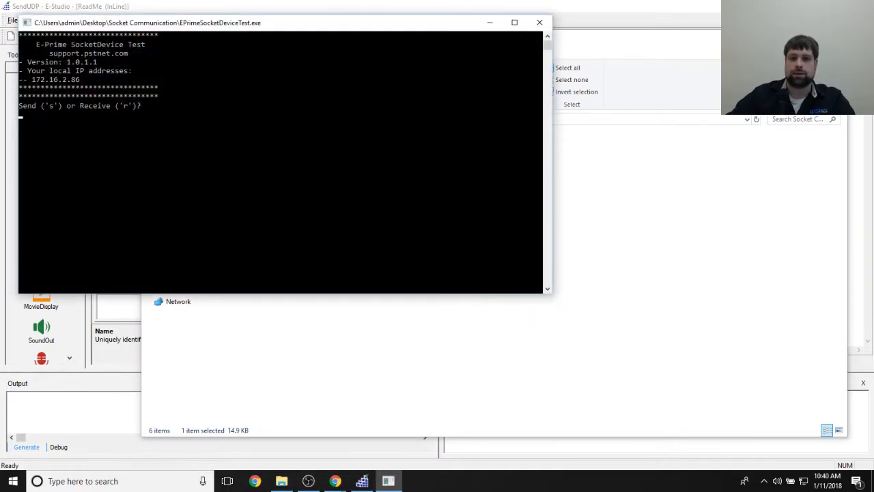
pyautogui.click(785, 38)
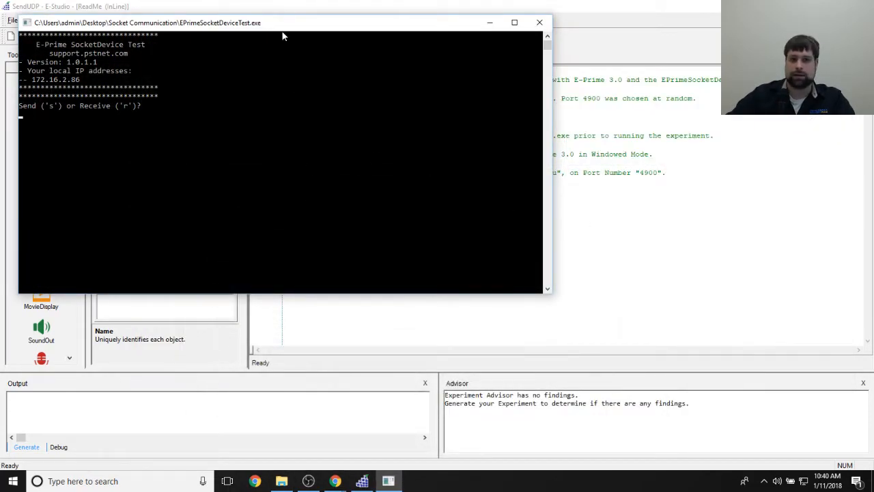
pyautogui.moveTo(285, 25); pyautogui.dragTo(325, 223)
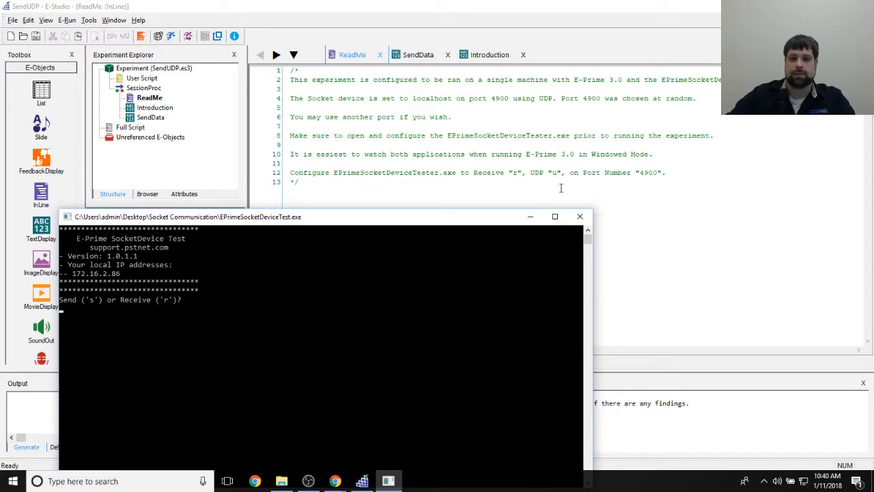
pyautogui.moveTo(434, 214); pyautogui.dragTo(432, 187)
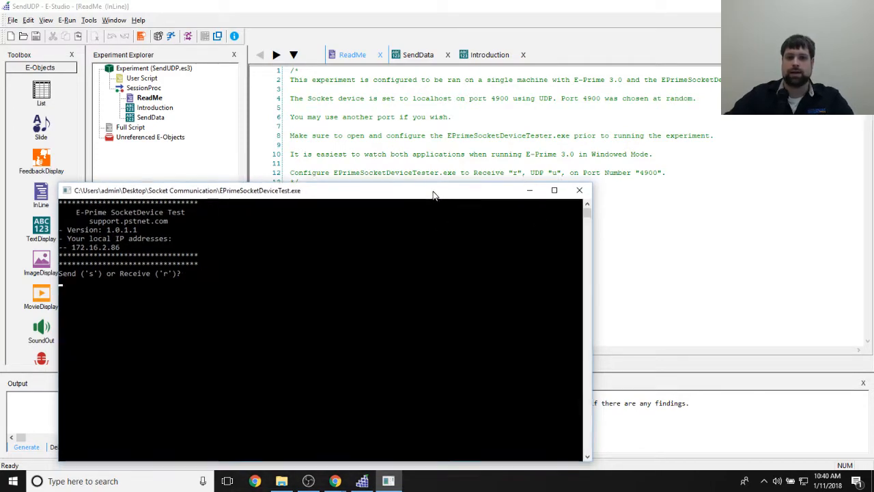
# - Configure the socket tester to receive (r) over UDP (u) on port 4900
pyautogui.write('r')
pyautogui.press('Return')
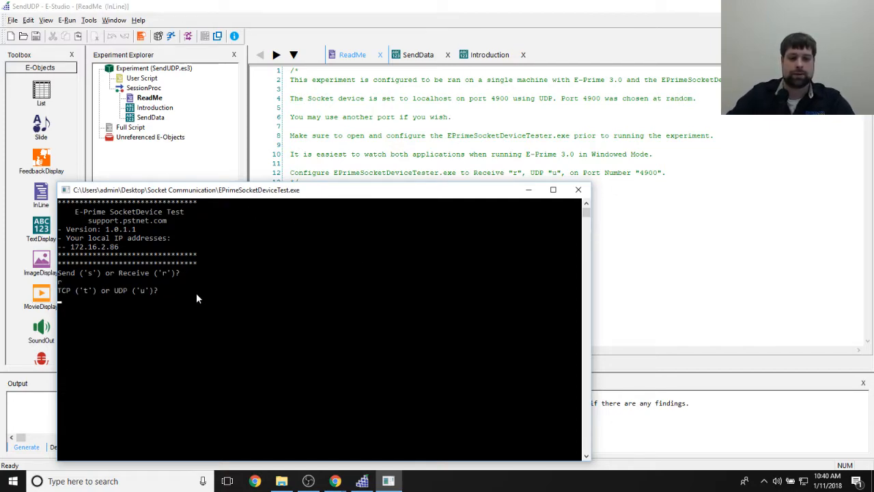
pyautogui.write('u')
pyautogui.press('Return')
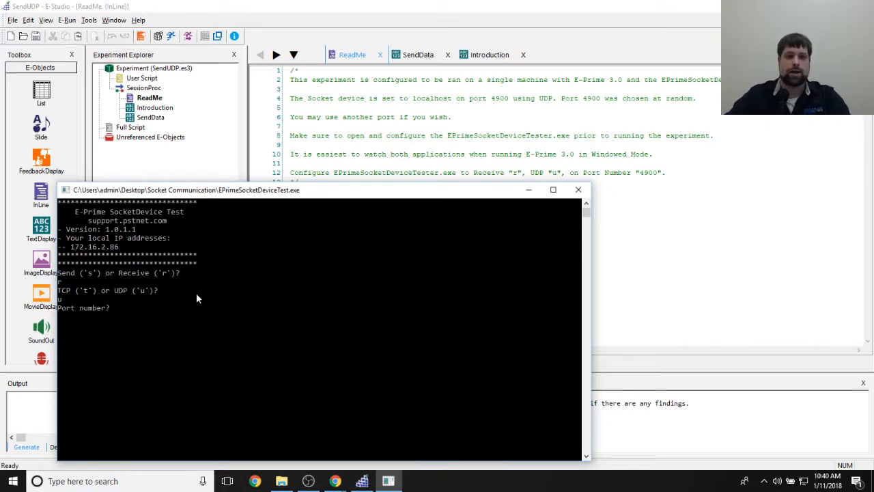
pyautogui.write('4900')
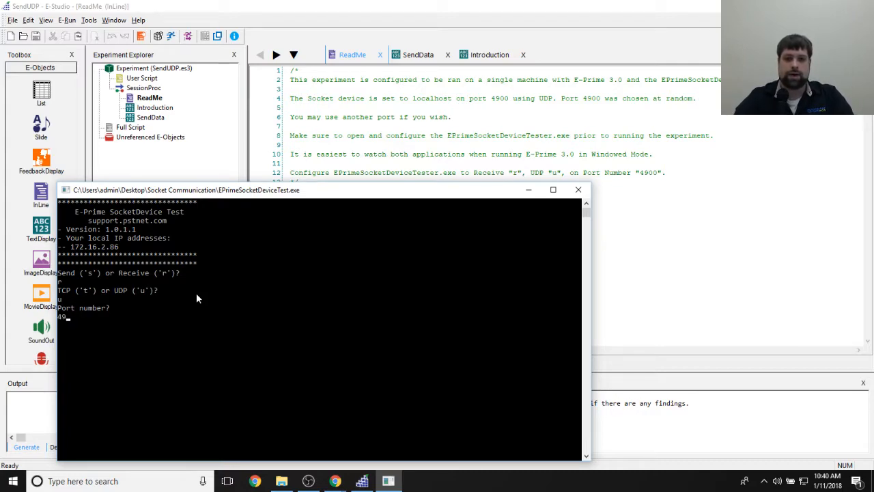
pyautogui.press('Return')
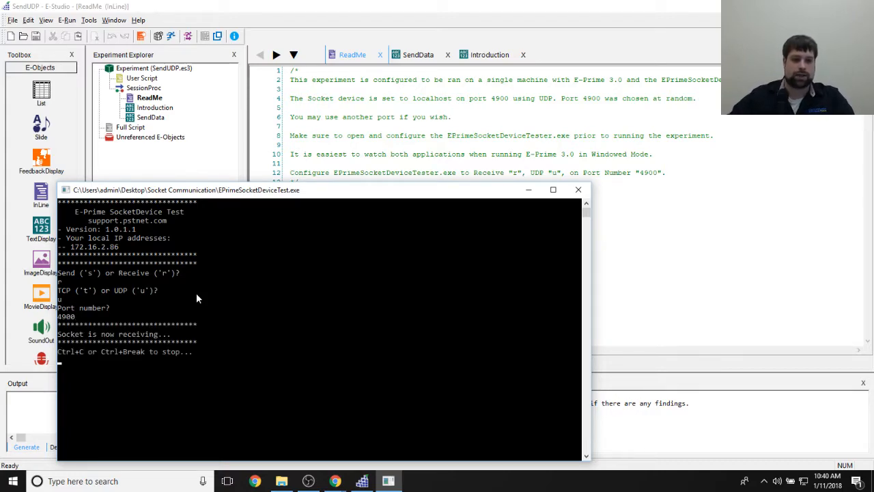
pyautogui.scroll(-2, 284, 313)
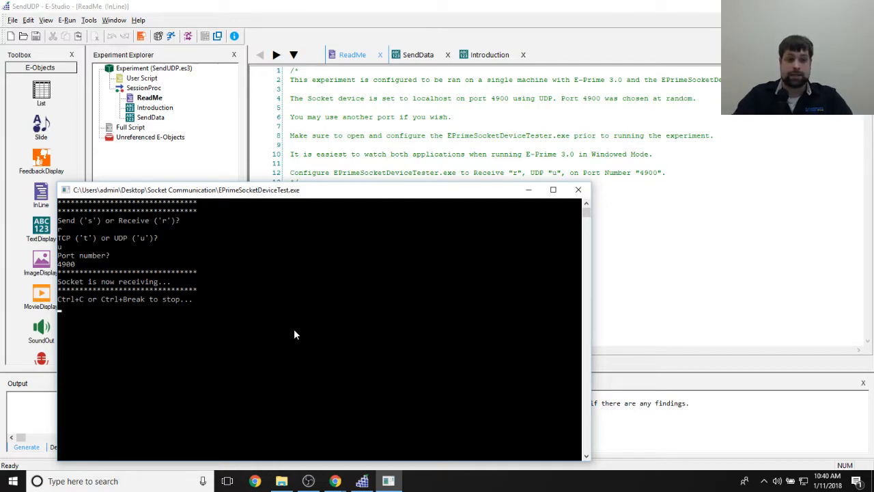
pyautogui.scroll(-1, 295, 313)
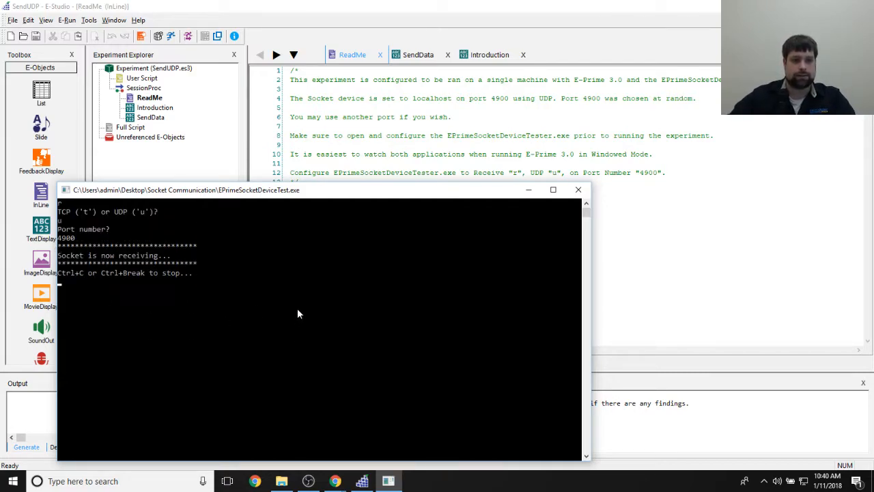
pyautogui.scroll(1, 297, 308)
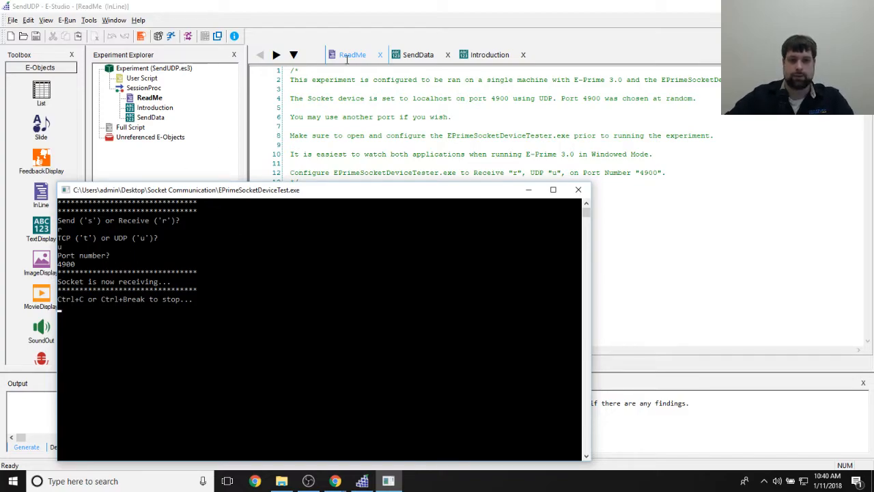
# - Test the SendUDP experiment in windowed mode from the Test Manager, accepting subject 1 and session 1 as startup info
pyautogui.click(684, 172)
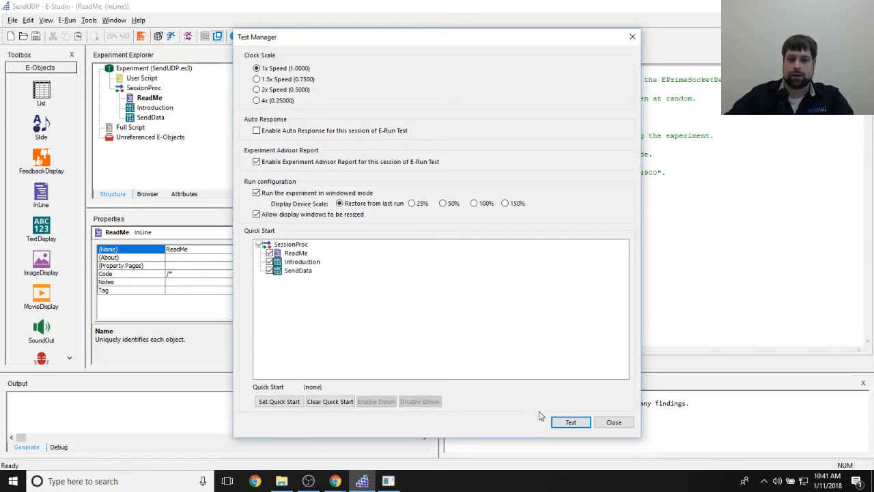
pyautogui.click(571, 422)
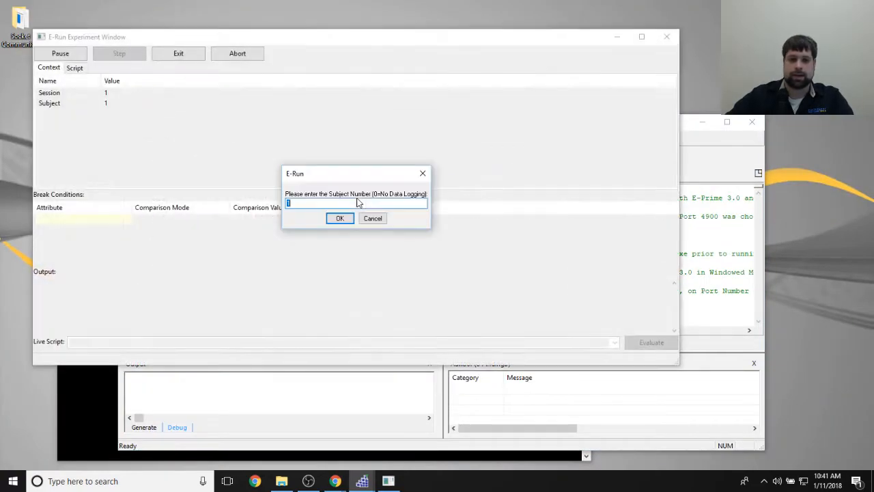
pyautogui.click(340, 219)
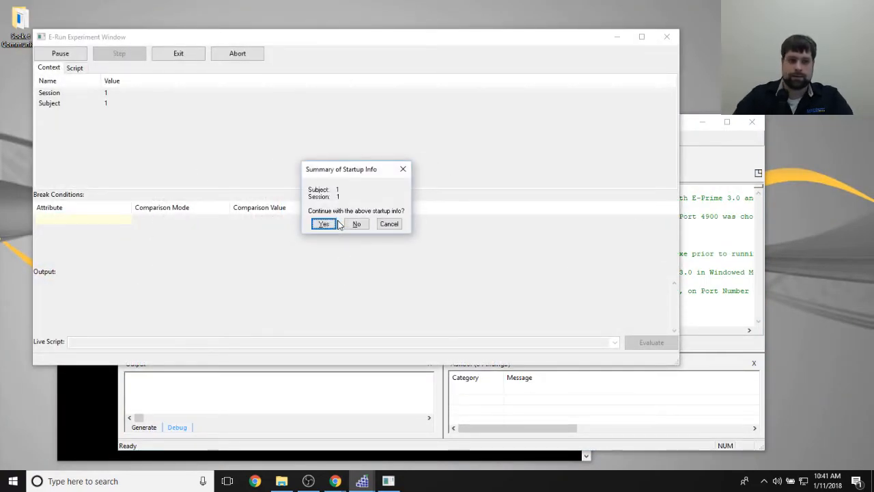
pyautogui.click(336, 222)
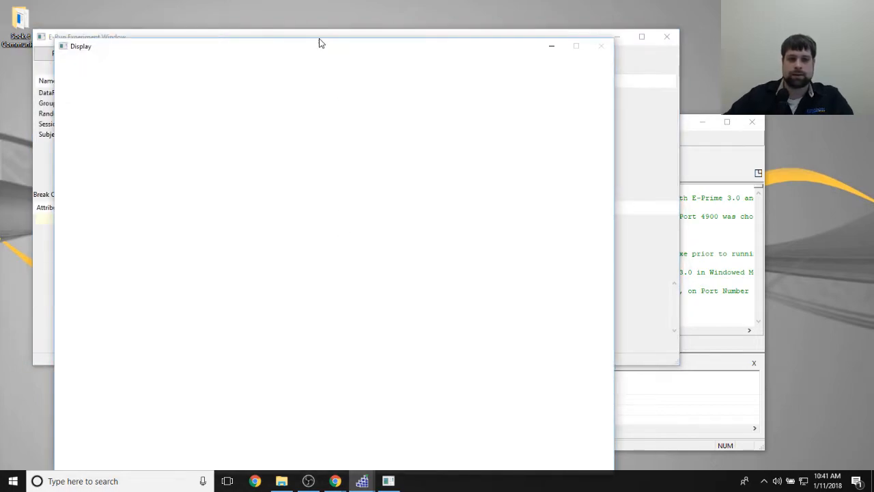
# - Arrange the experiment's Display window and a narrowed socket tester console side by side, and make the Display window active
pyautogui.moveTo(305, 49); pyautogui.dragTo(579, 20)
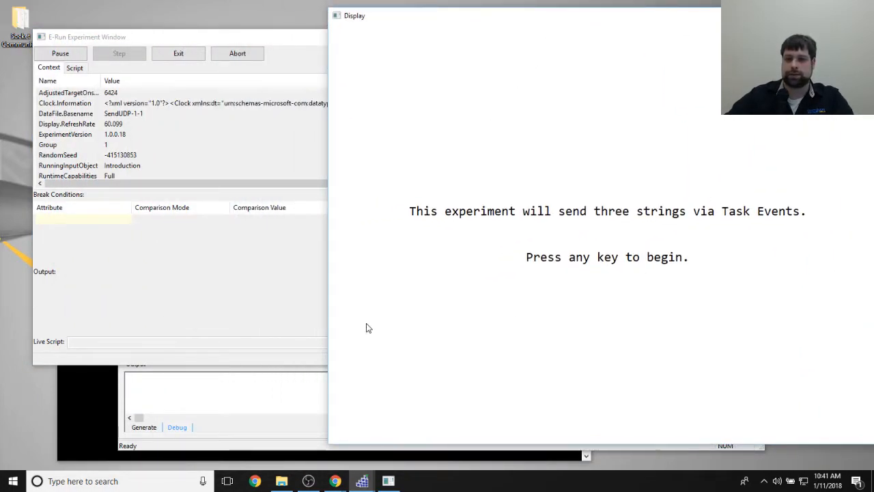
pyautogui.click(70, 408)
pyautogui.moveTo(591, 252); pyautogui.dragTo(344, 264)
pyautogui.moveTo(254, 199); pyautogui.dragTo(222, 64)
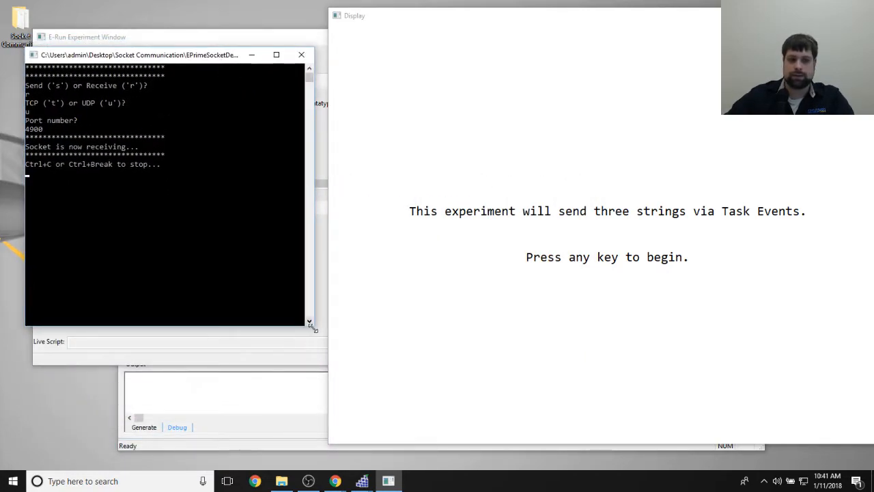
pyautogui.moveTo(310, 325); pyautogui.dragTo(326, 348)
pyautogui.click(732, 280)
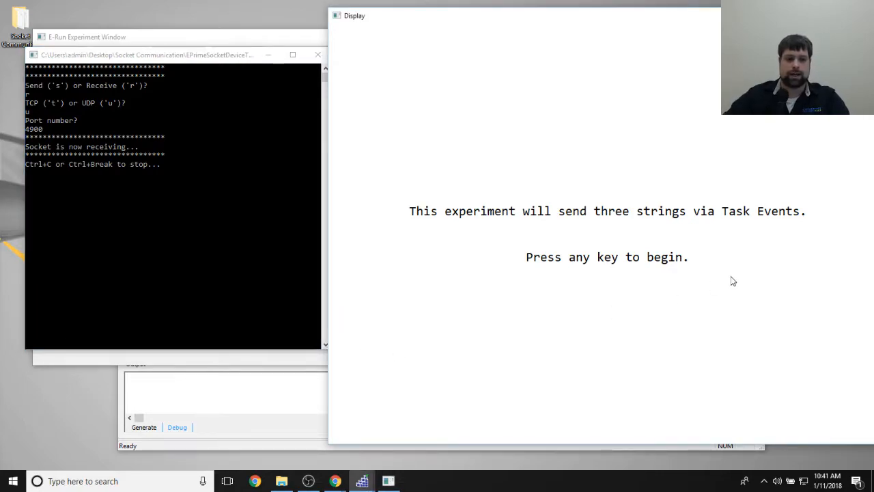
# - Begin the running SendUDP experiment so it sends its three strings to the socket tester, and exit the experiment
pyautogui.press('space')
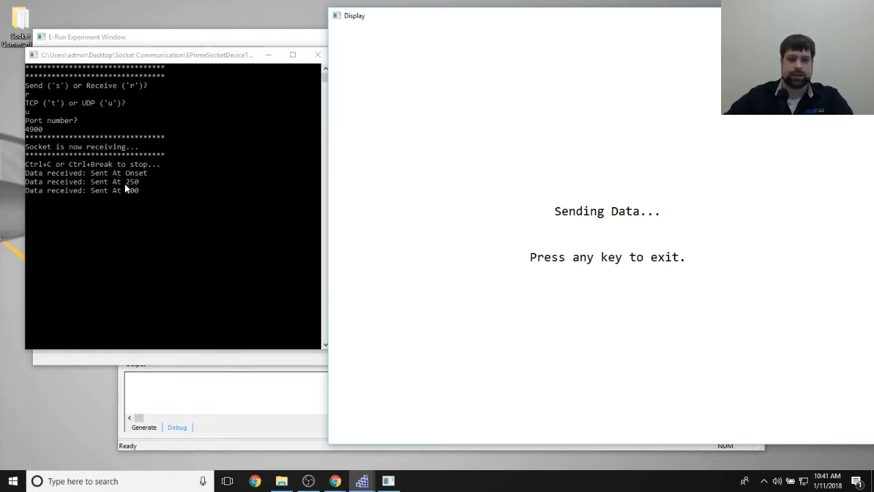
pyautogui.click(191, 198)
pyautogui.click(628, 259)
pyautogui.press('space')
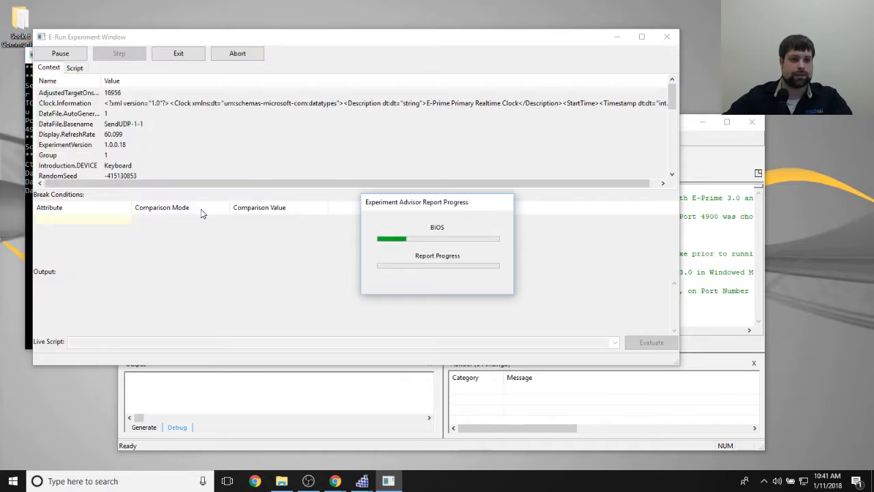
pyautogui.click(178, 53)
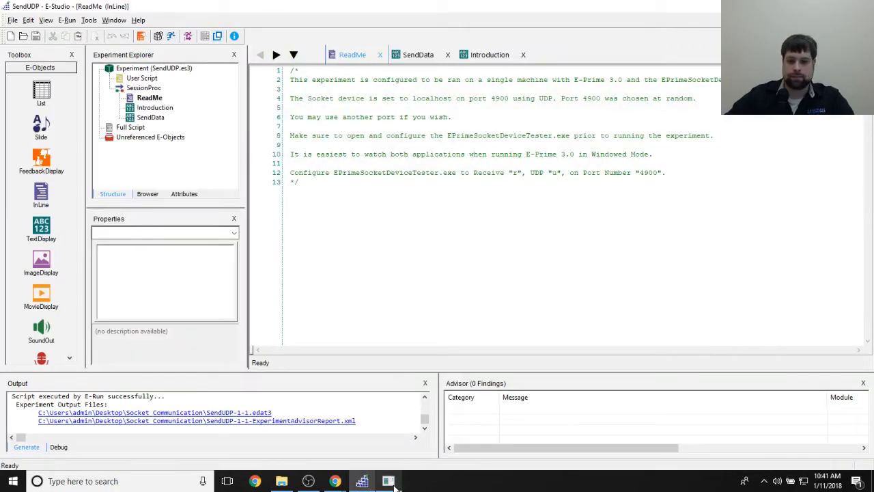
# - Review the received strings in the socket tester console and close the tester
pyautogui.click(159, 252)
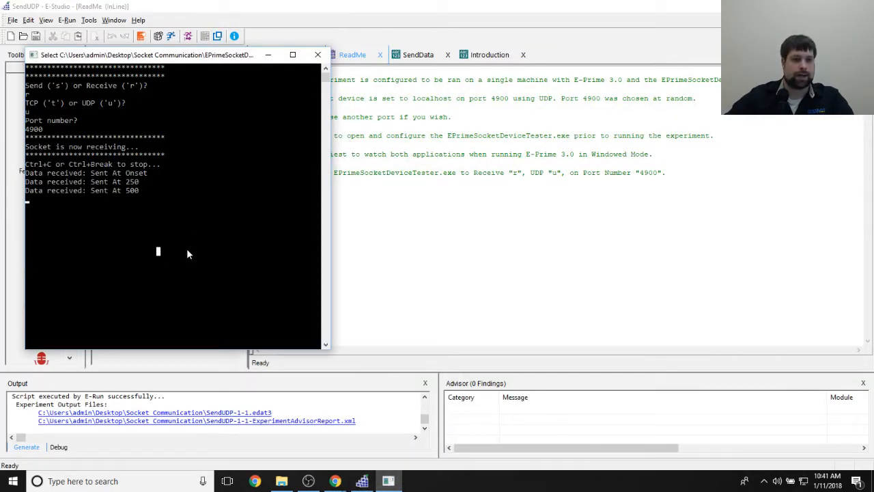
pyautogui.scroll(-1, 189, 254)
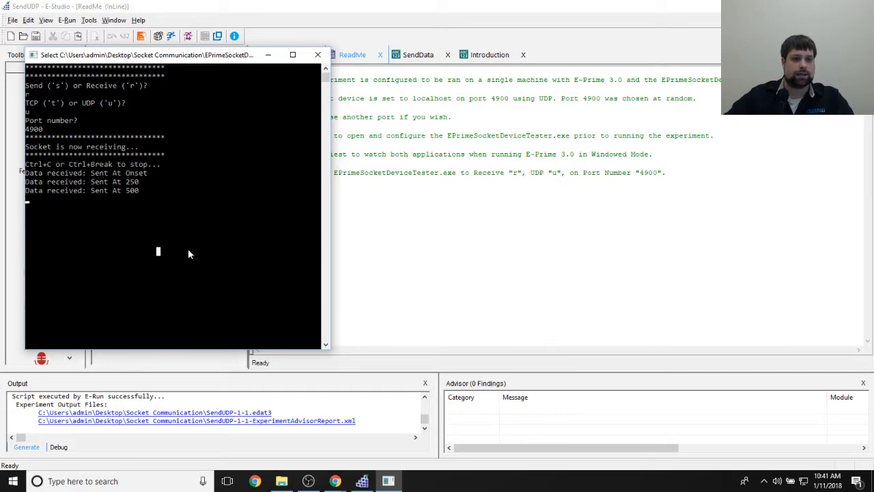
pyautogui.press('Escape')
pyautogui.click(119, 164)
pyautogui.click(183, 190)
pyautogui.click(318, 55)
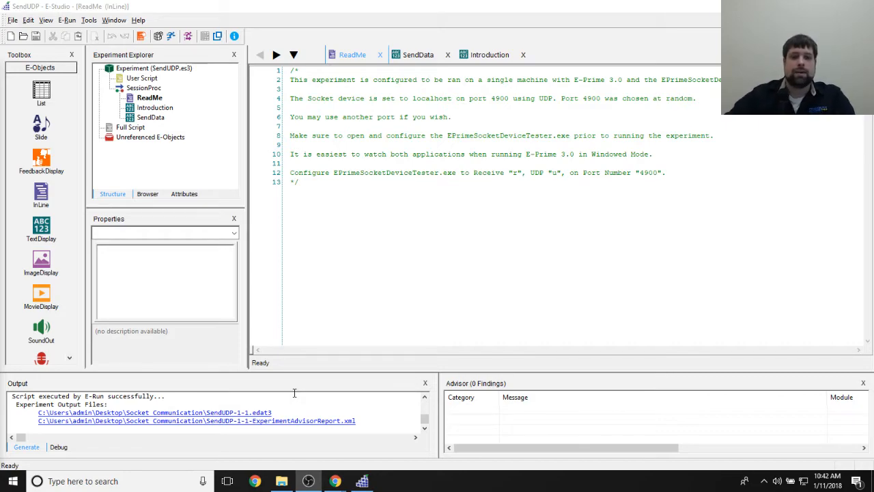
# - Switch to Chrome and examine the Socket Communication article's WireShark recommendation and sample download, checking the Socket Communication folder alongside
pyautogui.click(470, 308)
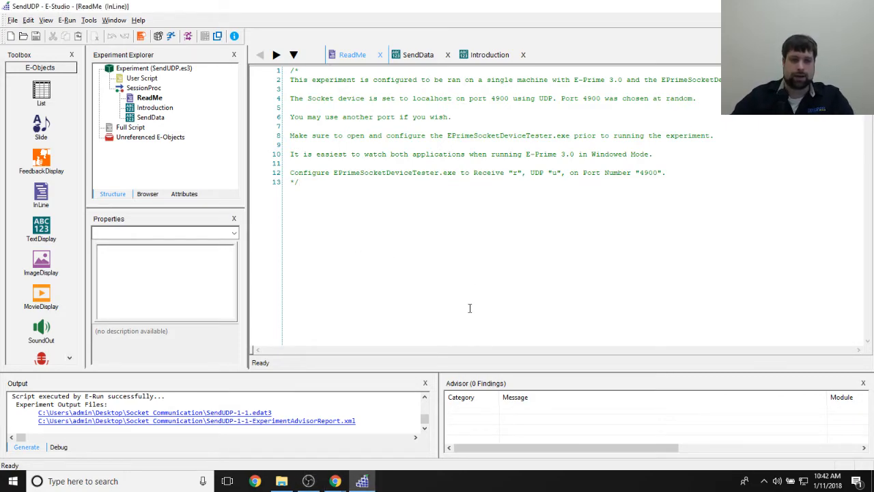
pyautogui.moveTo(335, 478)
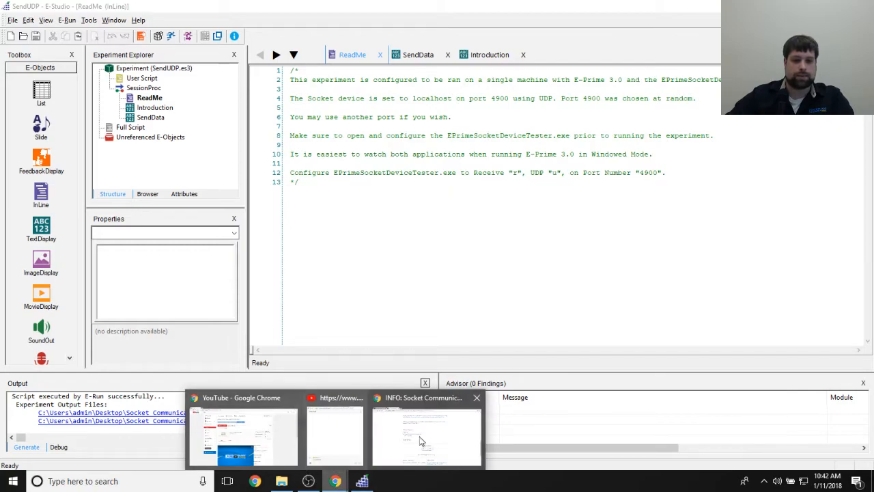
pyautogui.click(386, 444)
pyautogui.scroll(3, 646, 252)
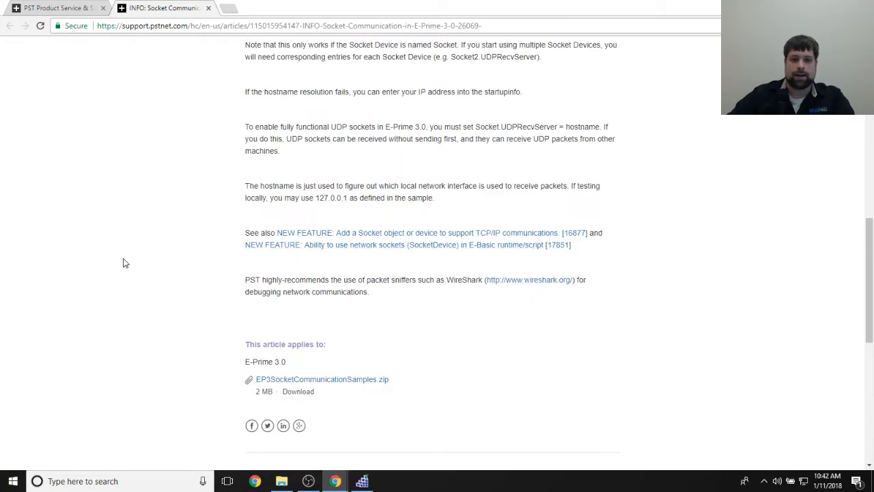
pyautogui.moveTo(367, 281); pyautogui.dragTo(417, 280)
pyautogui.click(454, 324)
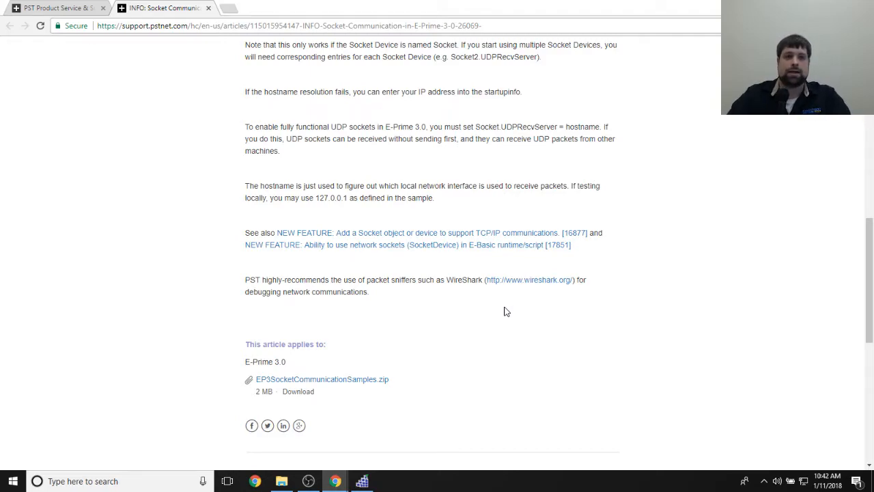
pyautogui.click(281, 481)
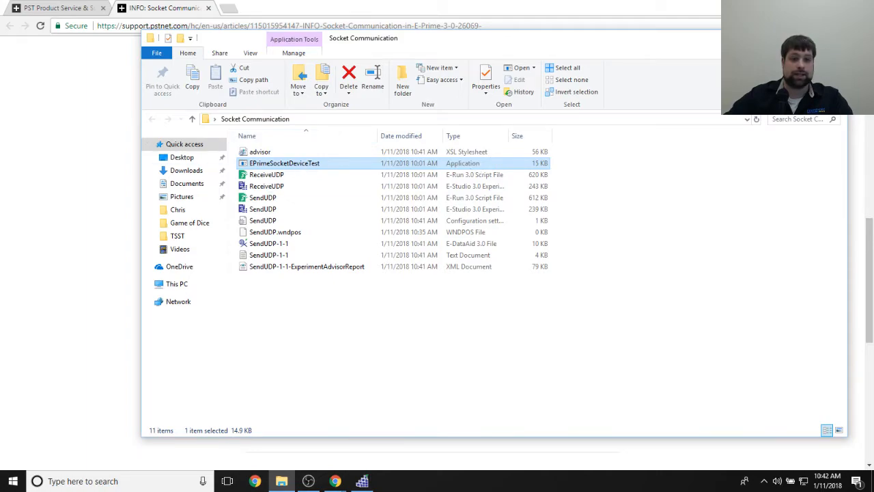
pyautogui.click(66, 190)
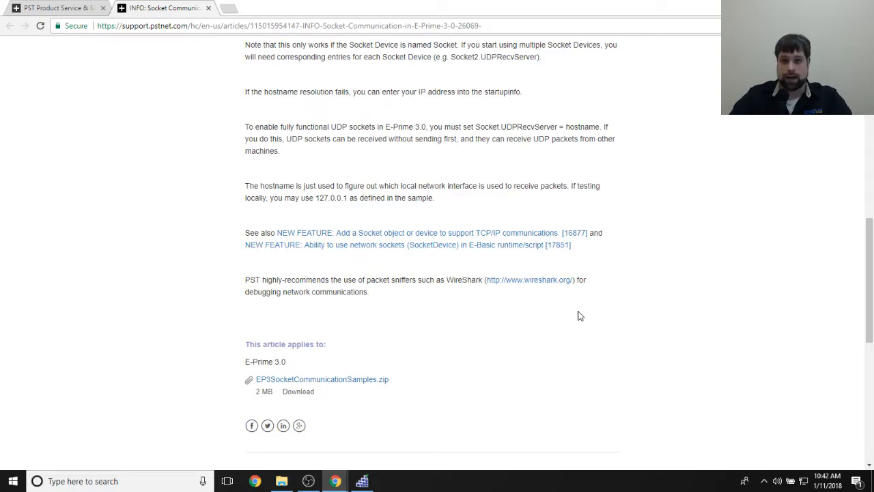
pyautogui.scroll(7, 578, 315)
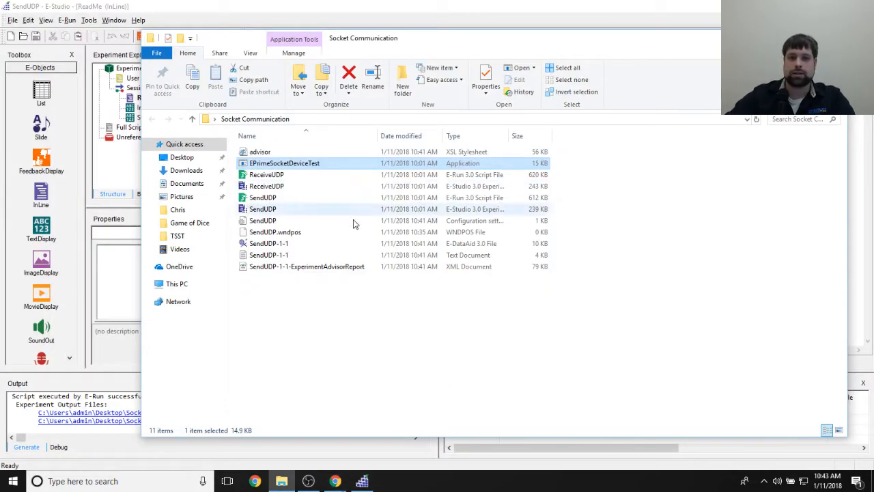
# - Close SendUDP without saving changes and open the ReceiveUDP E-Studio experiment from the Socket Communication folder
pyautogui.click(492, 4)
pyautogui.click(547, 245)
pyautogui.click(858, 6)
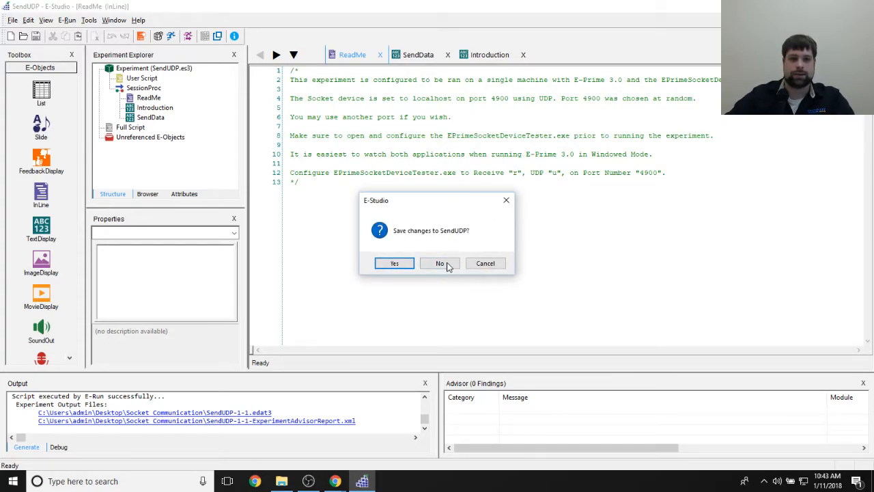
pyautogui.click(441, 264)
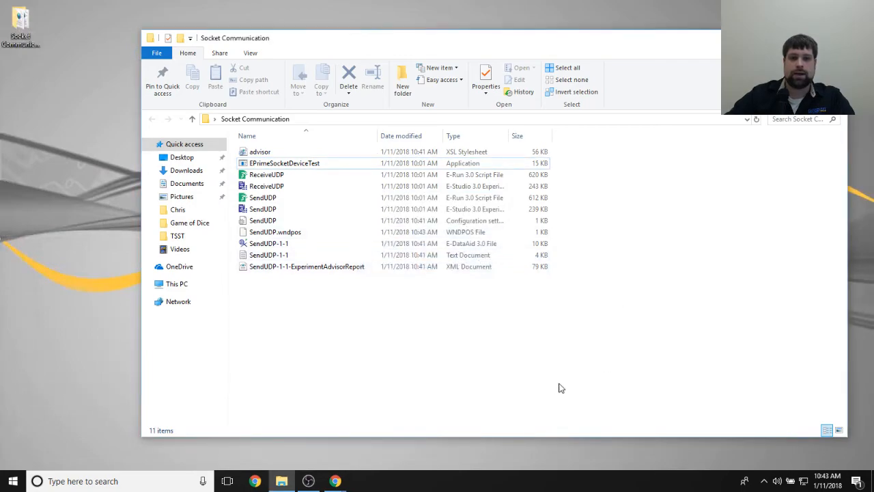
pyautogui.doubleClick(267, 186)
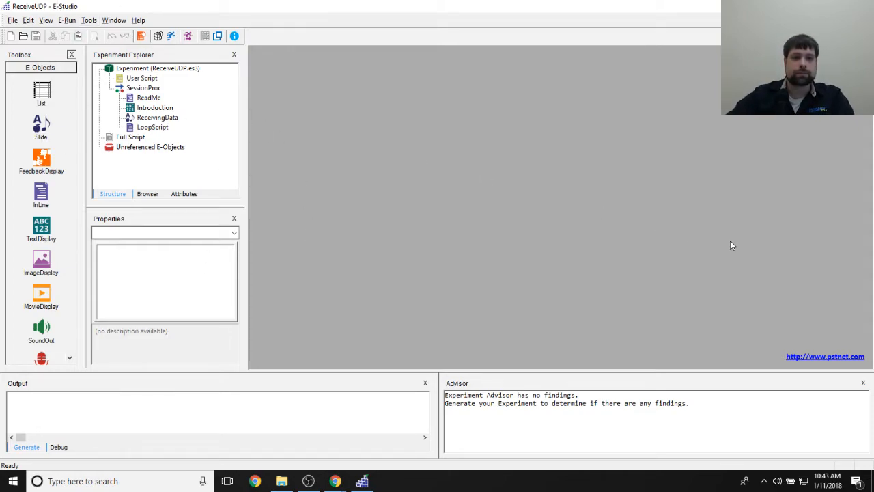
# - Examine ReceiveUDP's Introduction text and the three text objects on the ReceivingData slide, ending with the Response text selected
pyautogui.click(148, 98)
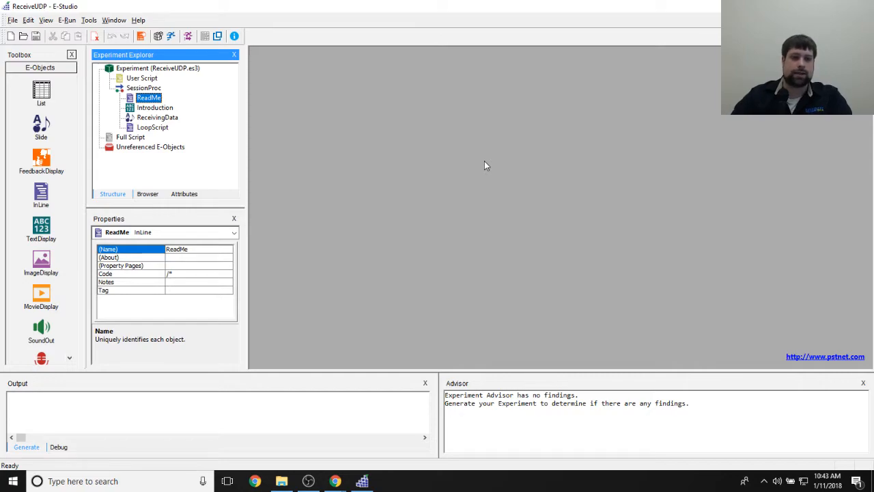
pyautogui.doubleClick(170, 110)
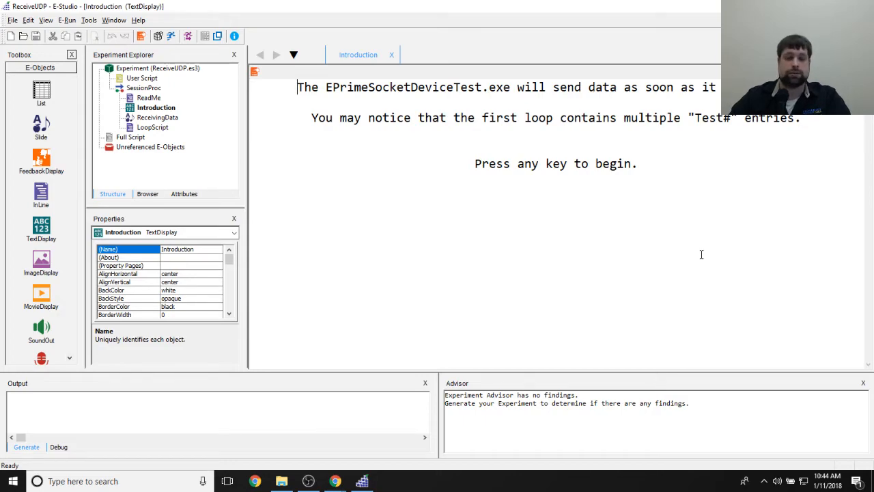
pyautogui.click(159, 116)
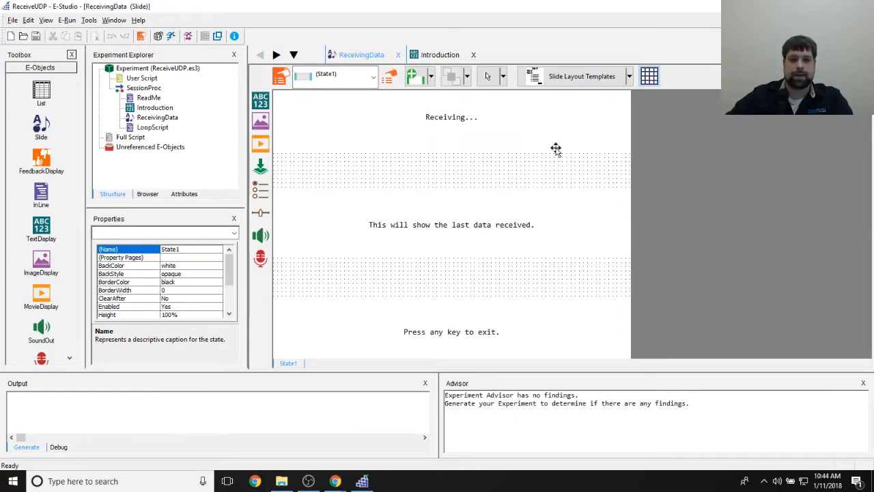
pyautogui.click(463, 123)
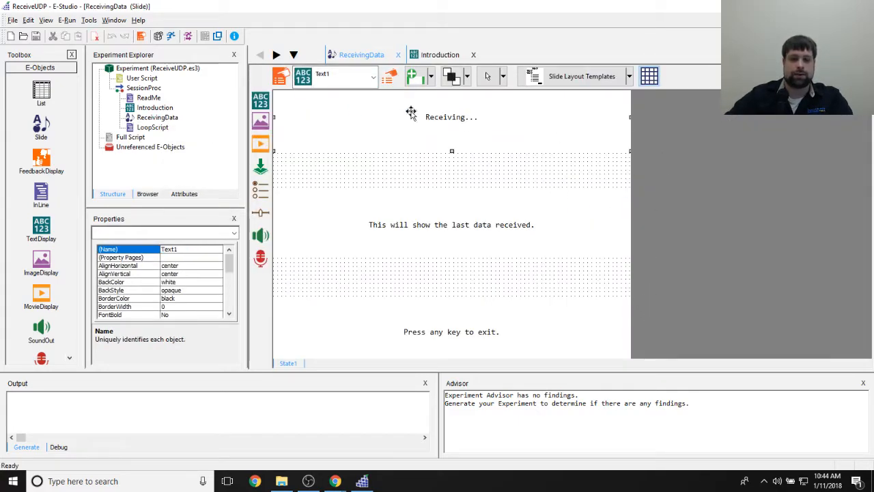
pyautogui.click(363, 224)
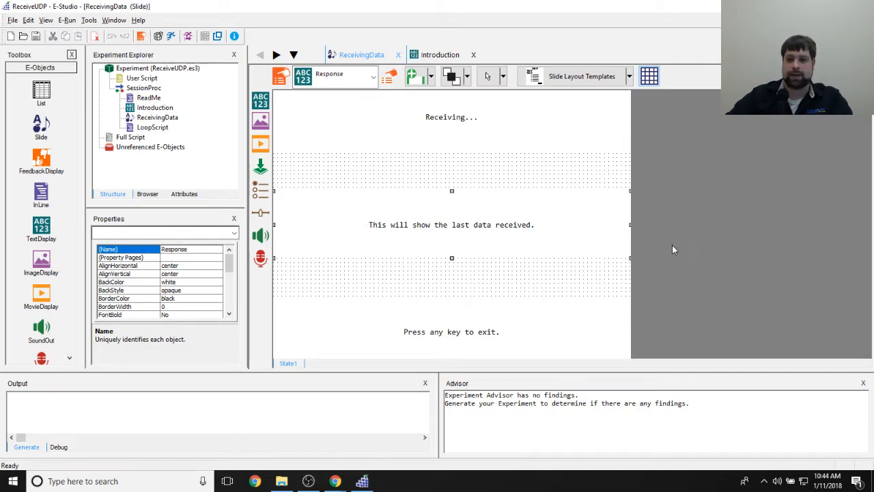
pyautogui.click(383, 334)
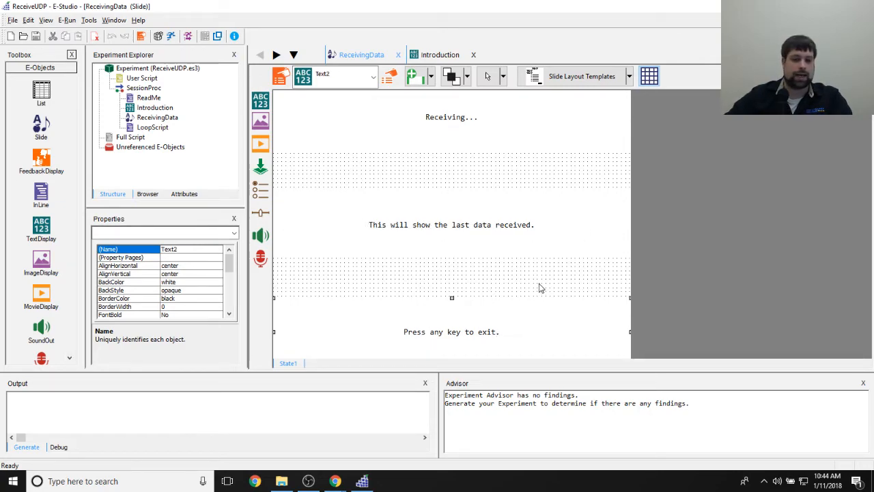
pyautogui.click(541, 288)
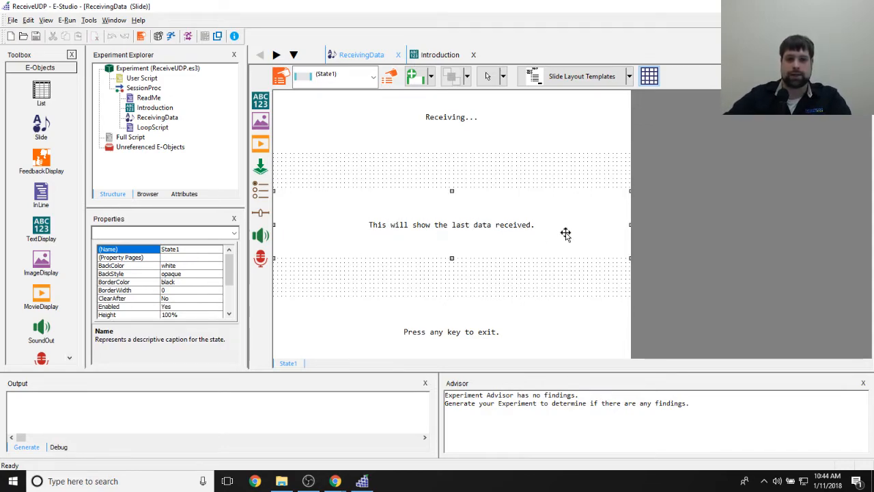
pyautogui.click(562, 230)
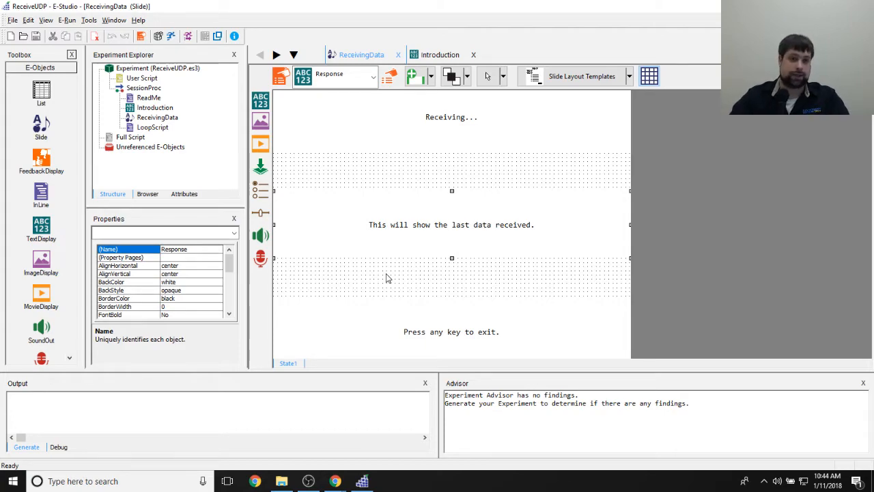
# - Open the LoopScript InLine and examine how it uses the Socket device to read and display received data
pyautogui.click(162, 129)
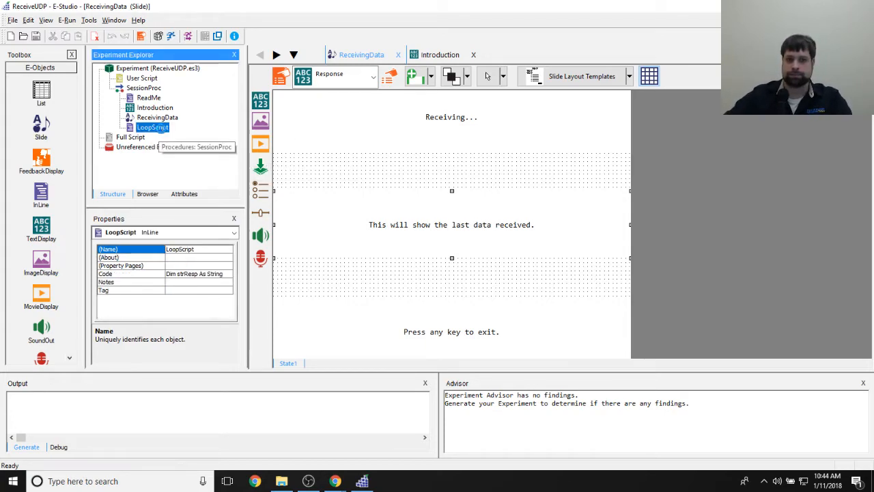
pyautogui.doubleClick(162, 131)
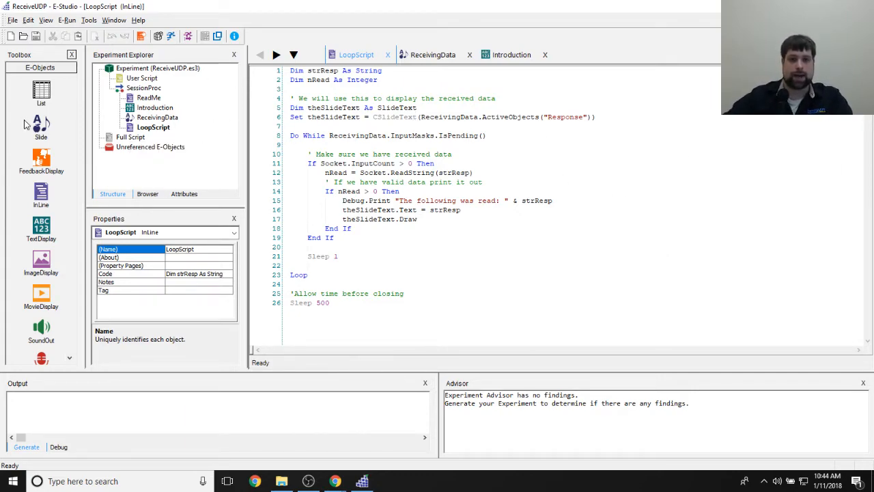
pyautogui.click(508, 191)
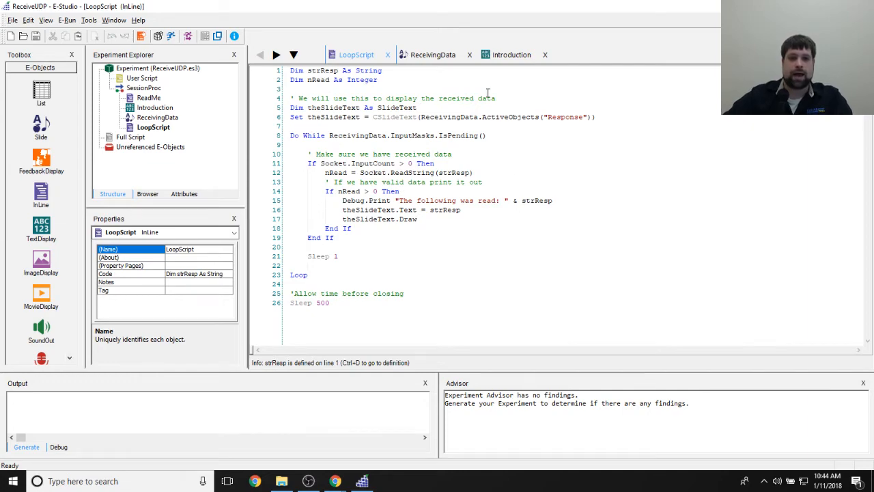
pyautogui.moveTo(325, 166)
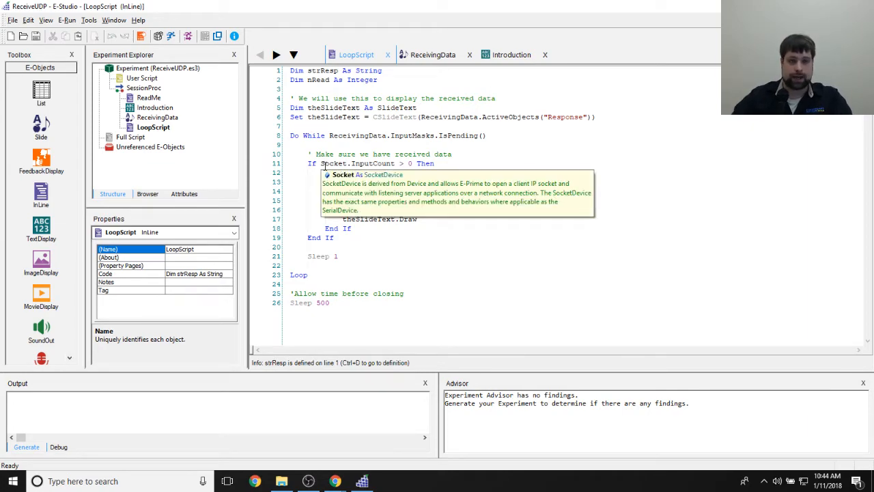
pyautogui.click(653, 118)
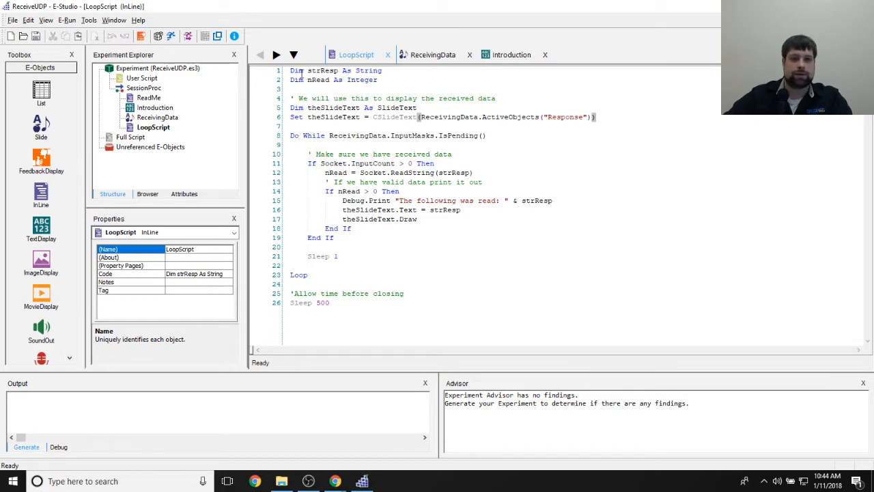
# - Highlight the strResp and nRead declarations, and the theSlideText declaration and assignment in LoopScript
pyautogui.moveTo(291, 71); pyautogui.dragTo(397, 87)
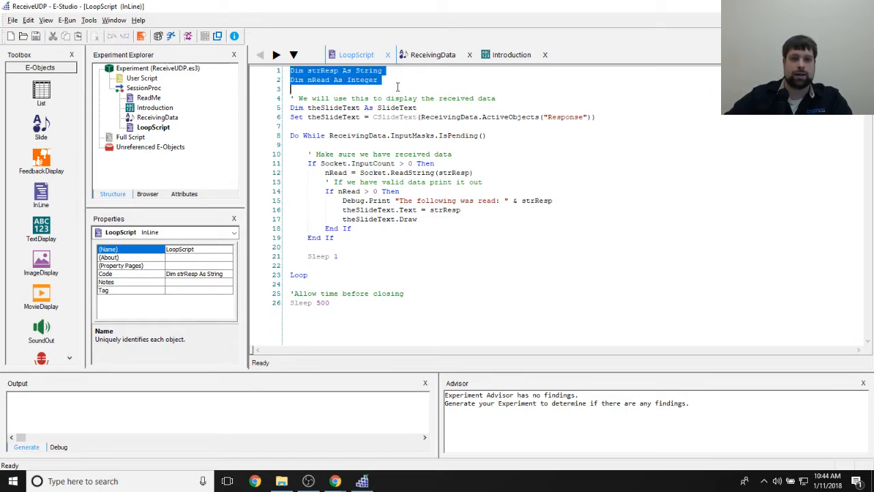
pyautogui.click(396, 87)
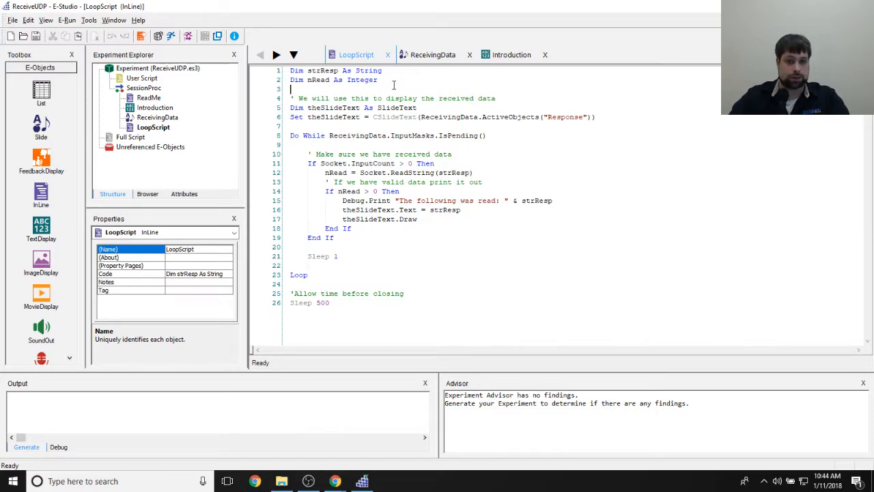
pyautogui.moveTo(290, 108); pyautogui.dragTo(569, 124)
pyautogui.click(320, 108)
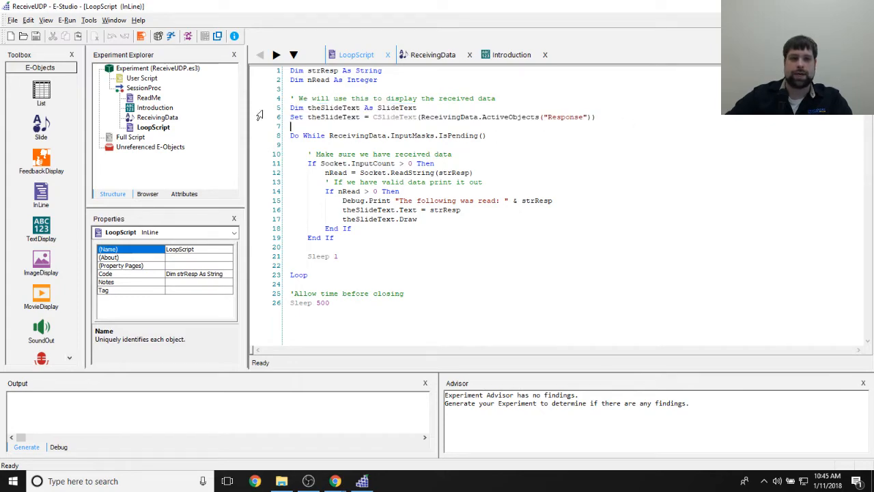
pyautogui.moveTo(307, 108); pyautogui.dragTo(374, 107)
pyautogui.click(369, 144)
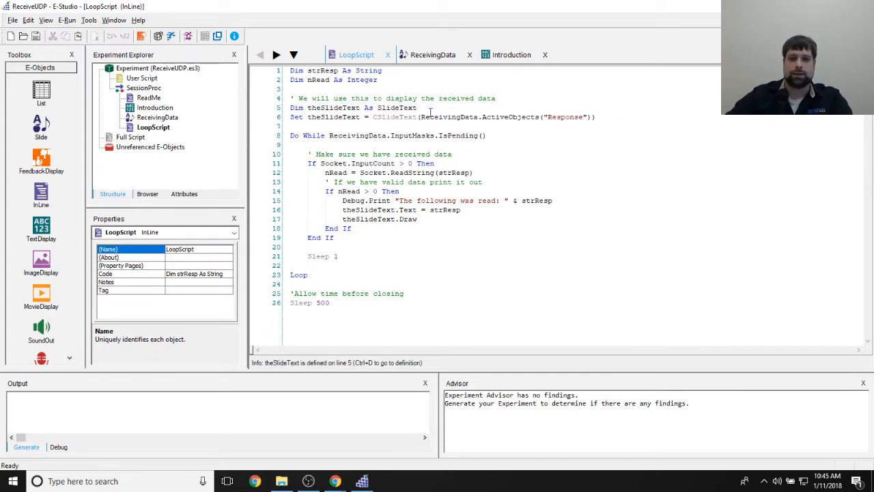
# - Return to the ReceivingData slide and select the Response text that theSlideText refers to
pyautogui.moveTo(174, 120)
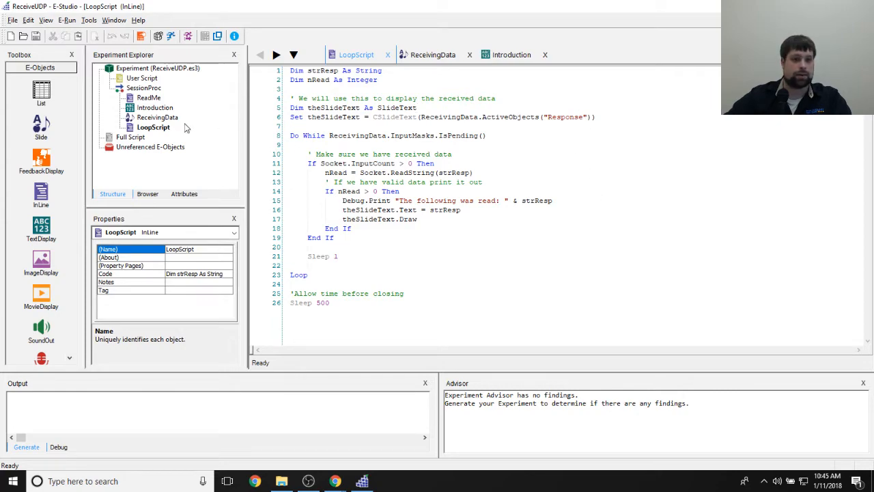
pyautogui.click(143, 117)
pyautogui.doubleClick(143, 117)
pyautogui.click(482, 225)
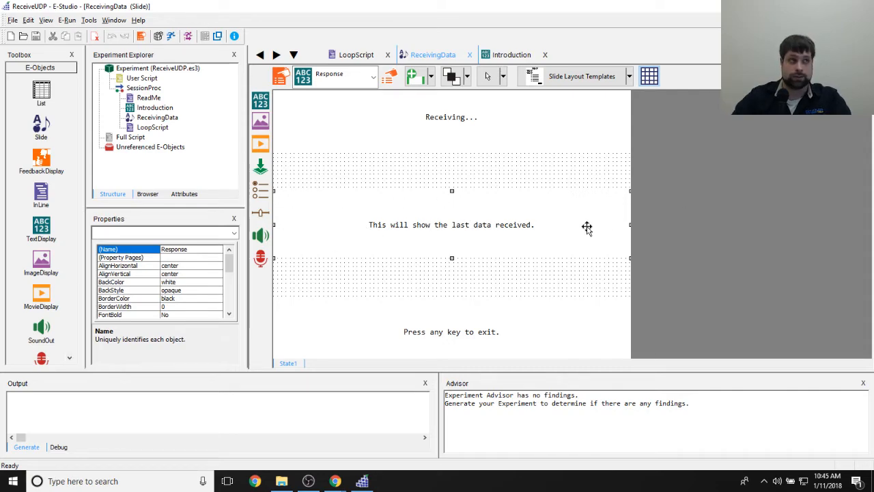
# - Reopen LoopScript and highlight the CSlideText(ReceivingData.ActiveObjects("Response")) expression assigned to theSlideText
pyautogui.doubleClick(152, 127)
pyautogui.moveTo(308, 117); pyautogui.dragTo(604, 117)
pyautogui.click(373, 125)
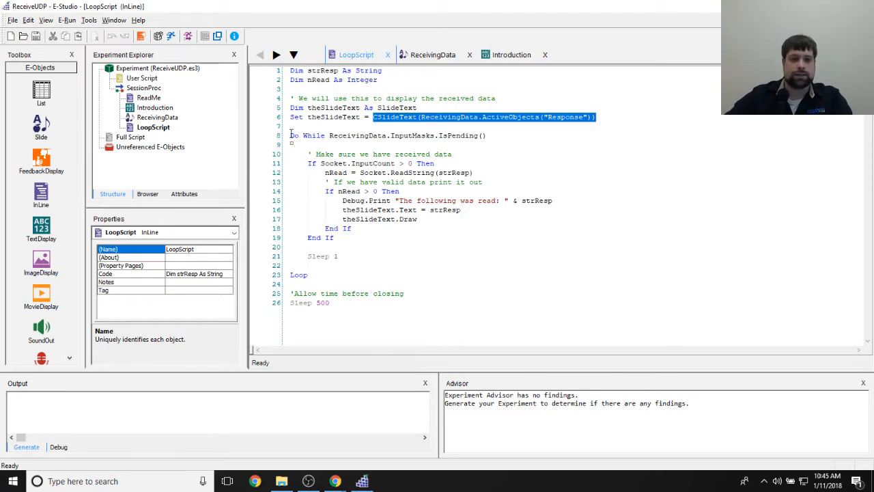
# - Highlight the Do While line in LoopScript and its ReceivingData.InputMasks.IsPending() condition
pyautogui.moveTo(290, 135); pyautogui.dragTo(536, 141)
pyautogui.click(309, 274)
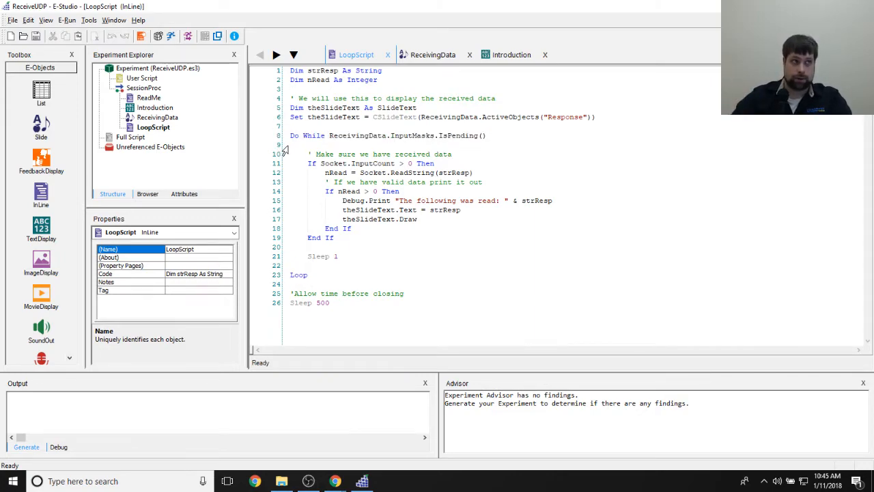
pyautogui.moveTo(339, 135); pyautogui.dragTo(494, 136)
pyautogui.click(493, 136)
pyautogui.moveTo(331, 136); pyautogui.dragTo(564, 137)
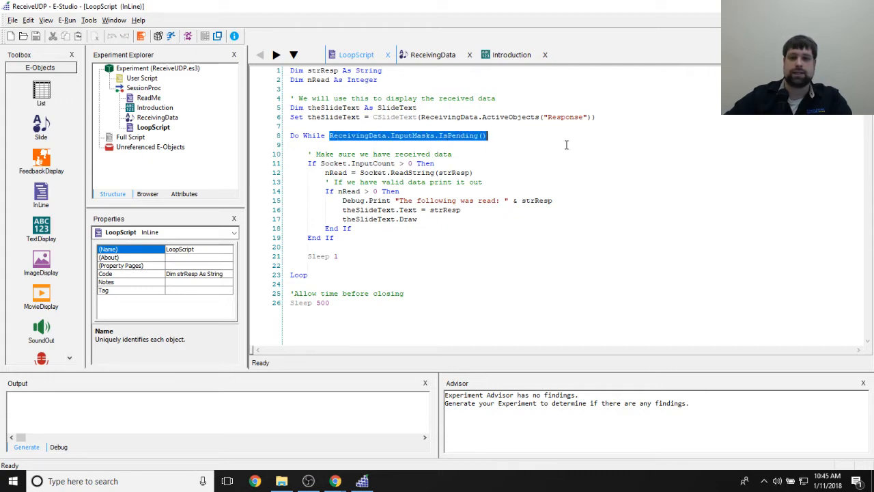
# - Examine the ReceivingData slide's duration, keyboard input mask, time limit and end action settings without changing them
pyautogui.doubleClick(157, 117)
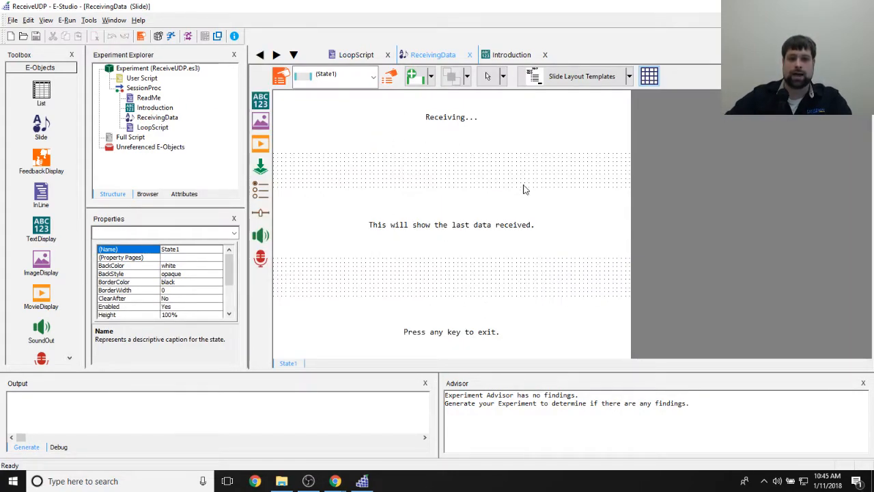
pyautogui.click(287, 80)
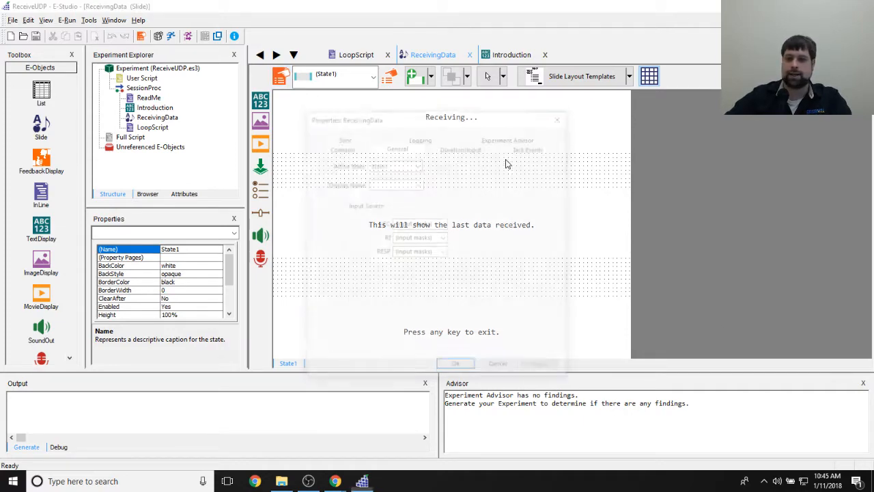
pyautogui.click(461, 146)
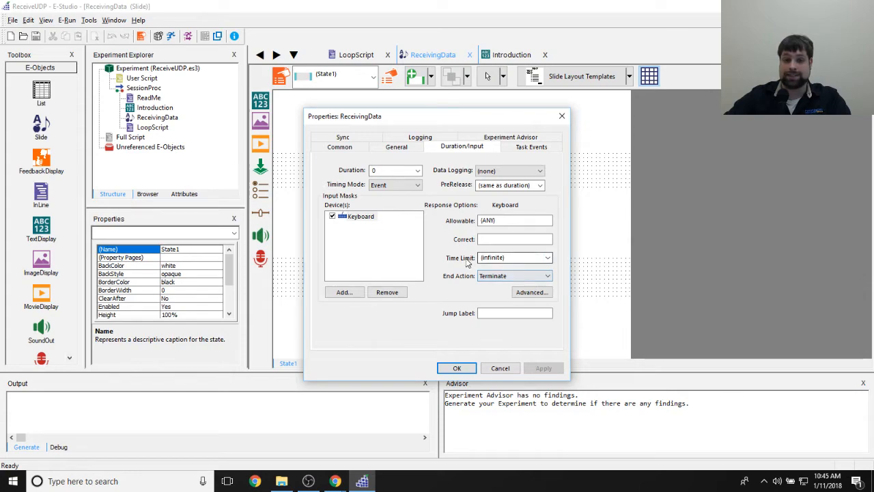
pyautogui.click(456, 368)
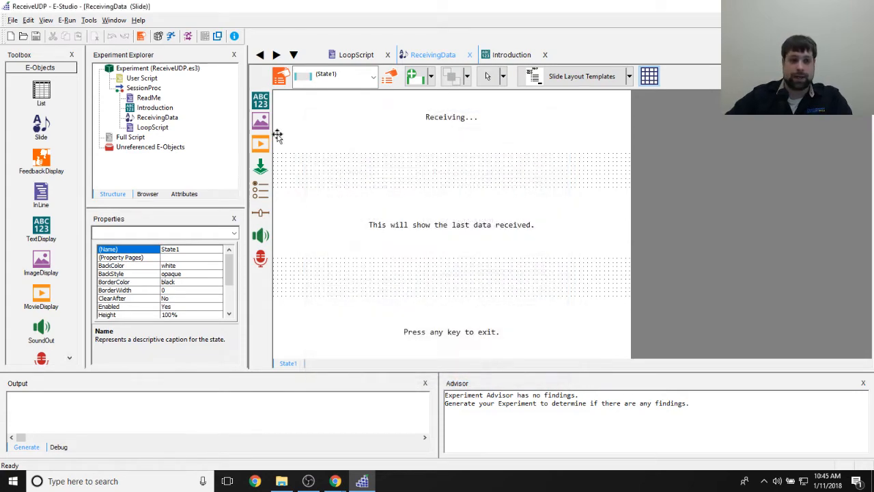
pyautogui.click(144, 118)
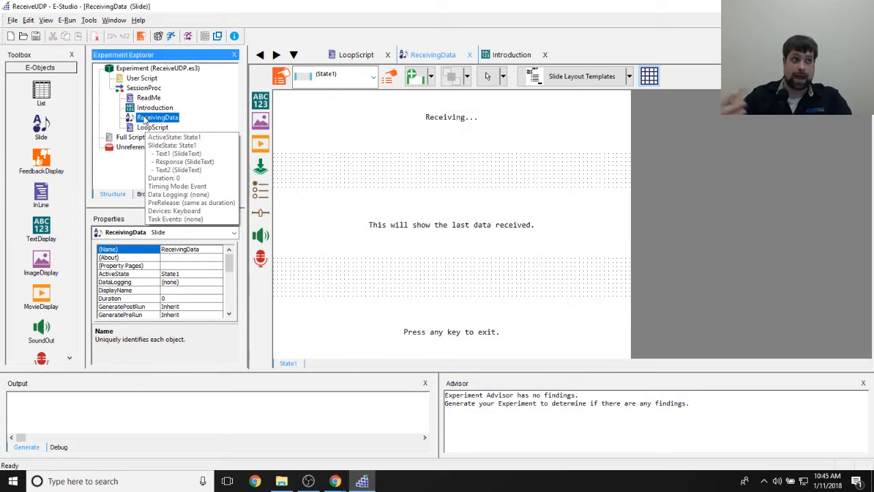
pyautogui.doubleClick(145, 120)
pyautogui.click(280, 78)
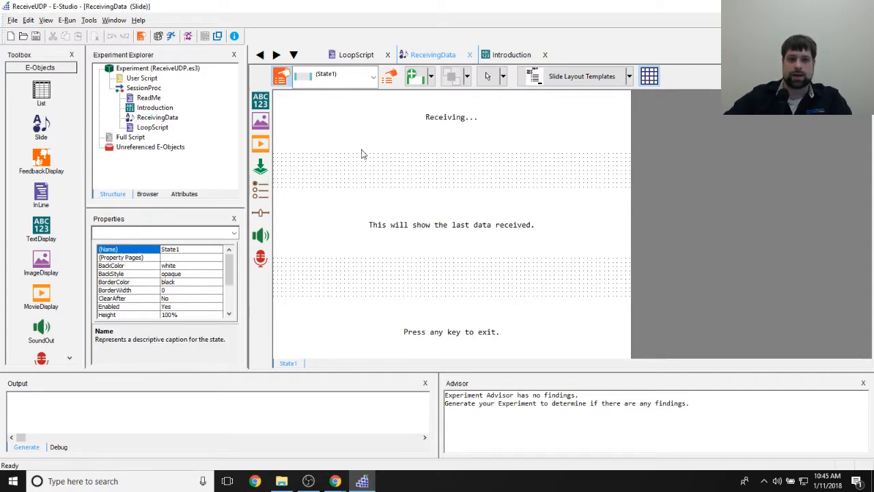
pyautogui.click(453, 149)
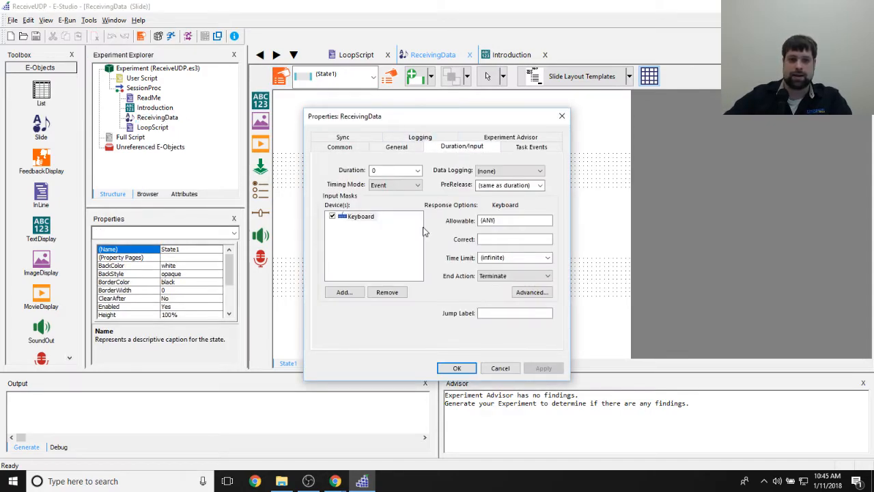
pyautogui.click(561, 116)
# - Return to LoopScript and highlight the IsPending() call in the Do While line
pyautogui.doubleClick(153, 127)
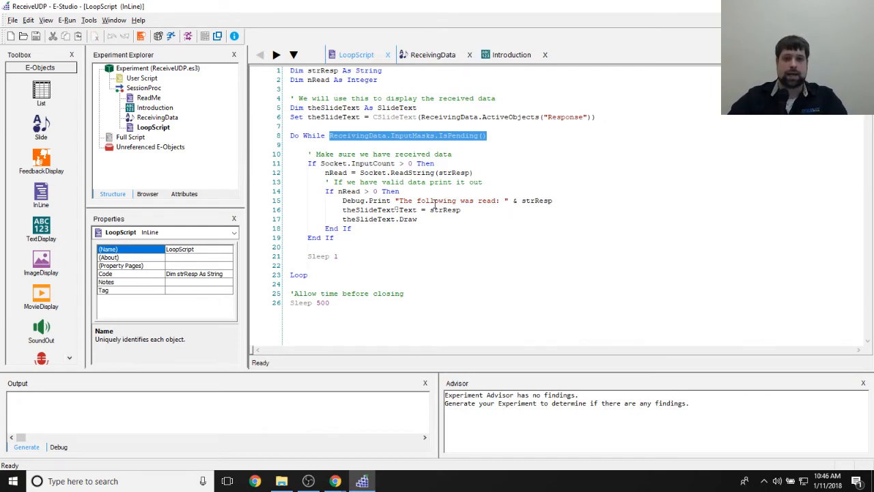
pyautogui.moveTo(438, 135); pyautogui.dragTo(492, 135)
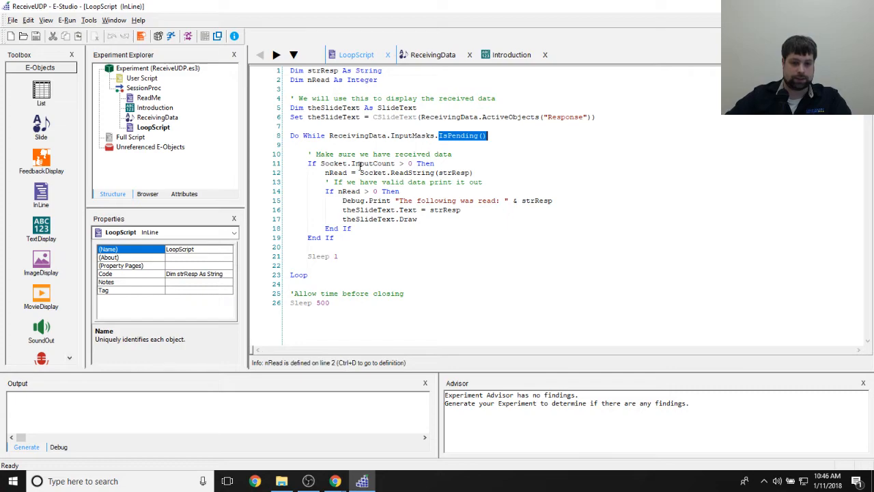
pyautogui.click(394, 268)
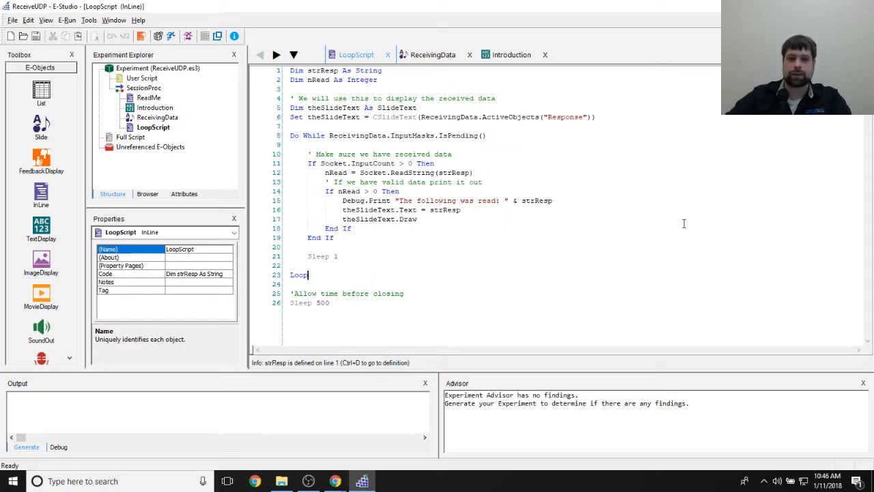
# - Highlight the "Make sure we have received data" comment and the Socket.InputCount check, and view the description of InputCount
pyautogui.moveTo(306, 154); pyautogui.dragTo(482, 152)
pyautogui.click(383, 257)
pyautogui.moveTo(308, 164); pyautogui.dragTo(450, 163)
pyautogui.click(450, 162)
pyautogui.moveTo(347, 164)
pyautogui.mouseDown()
pyautogui.moveTo(413, 164)
pyautogui.moveTo(352, 164)
pyautogui.mouseUp()
pyautogui.click(393, 164)
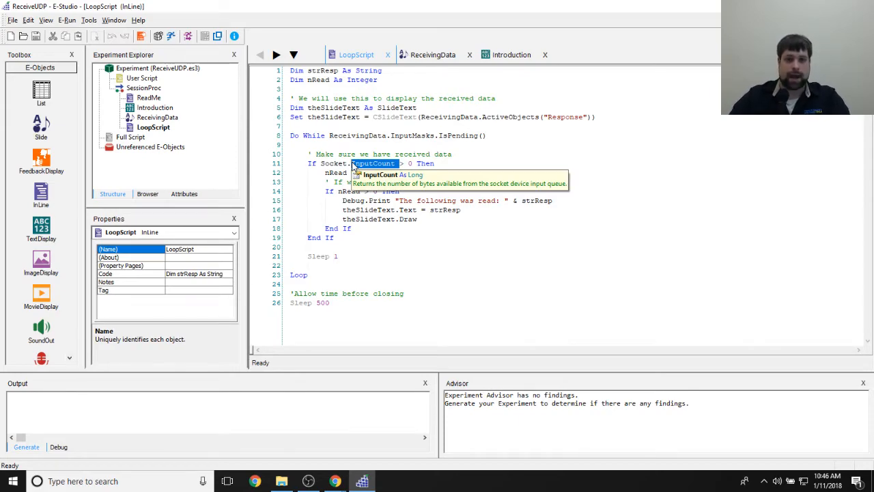
pyautogui.click(438, 191)
# - Highlight nRead in its declaration and the Socket.ReadString call, and view the description of ReadString
pyautogui.moveTo(308, 81); pyautogui.dragTo(330, 81)
pyautogui.click(336, 80)
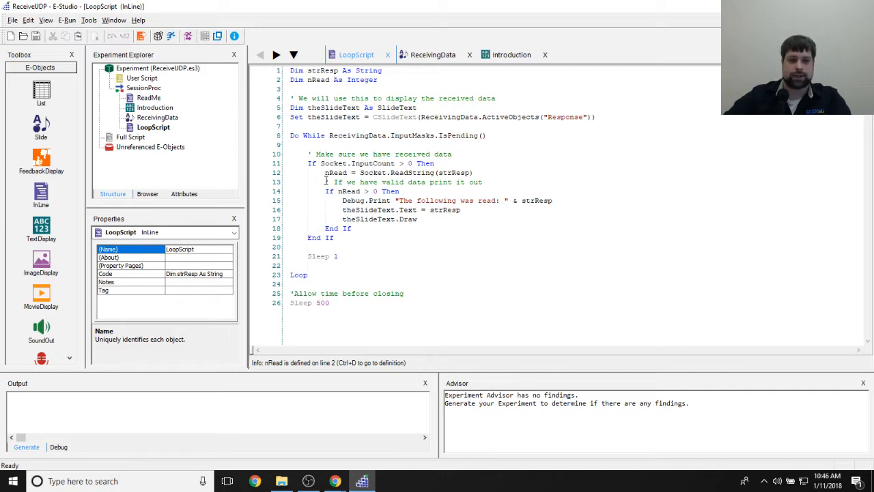
pyautogui.moveTo(360, 173); pyautogui.dragTo(435, 173)
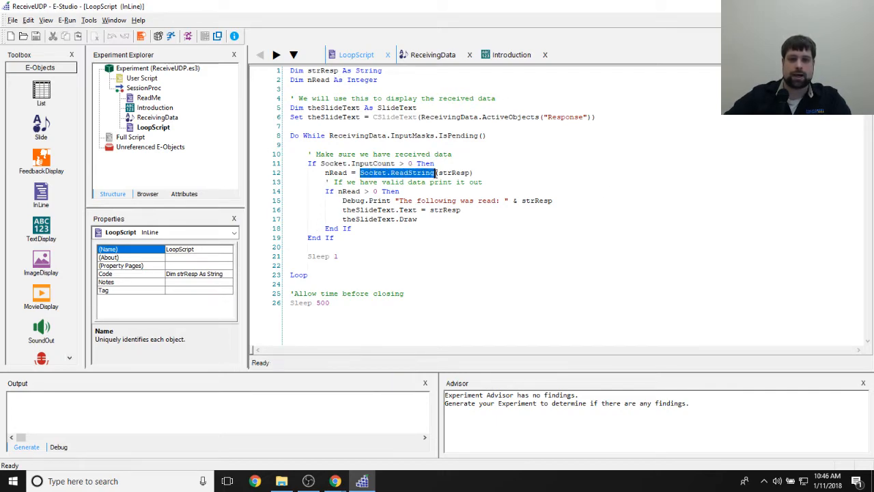
pyautogui.moveTo(435, 176)
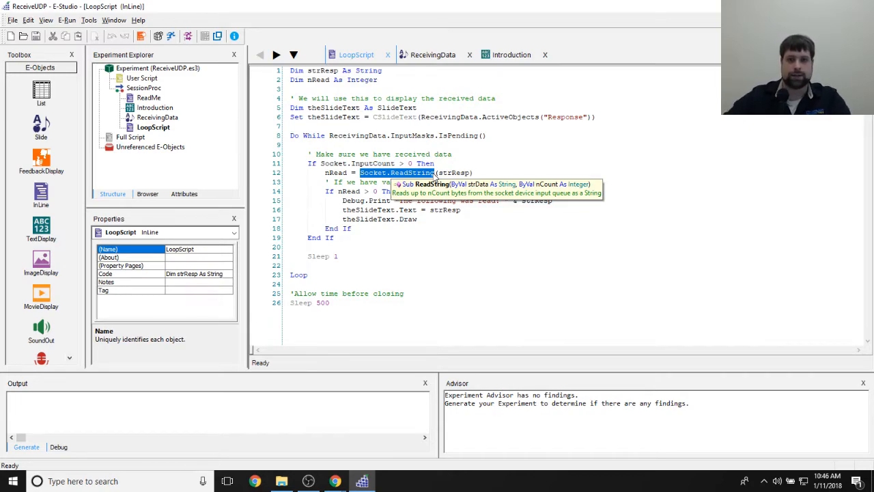
pyautogui.click(481, 157)
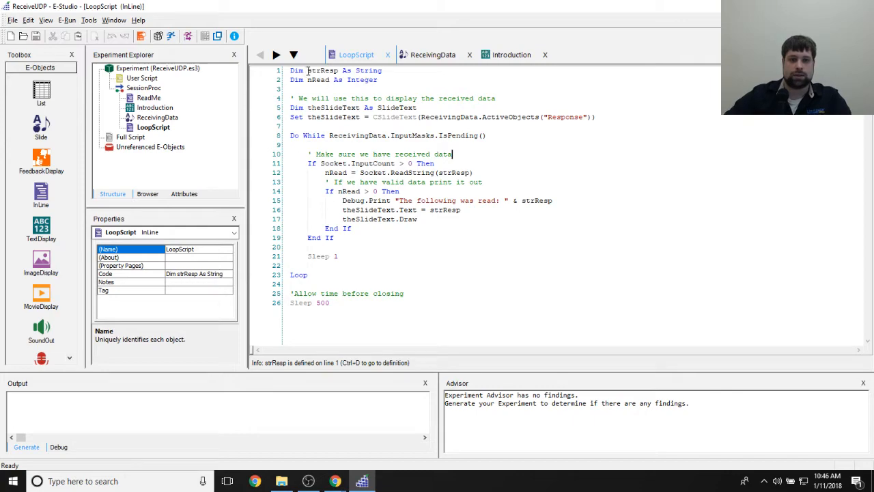
# - Highlight strResp in its declaration and as the argument passed to Socket.ReadString
pyautogui.moveTo(307, 71); pyautogui.dragTo(343, 70)
pyautogui.moveTo(434, 173); pyautogui.dragTo(467, 172)
pyautogui.click(476, 173)
pyautogui.moveTo(367, 176)
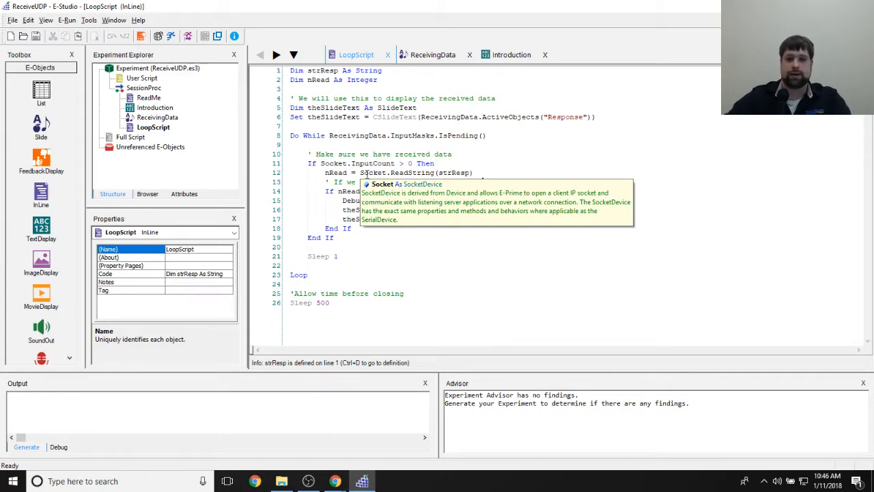
pyautogui.moveTo(473, 173); pyautogui.dragTo(434, 173)
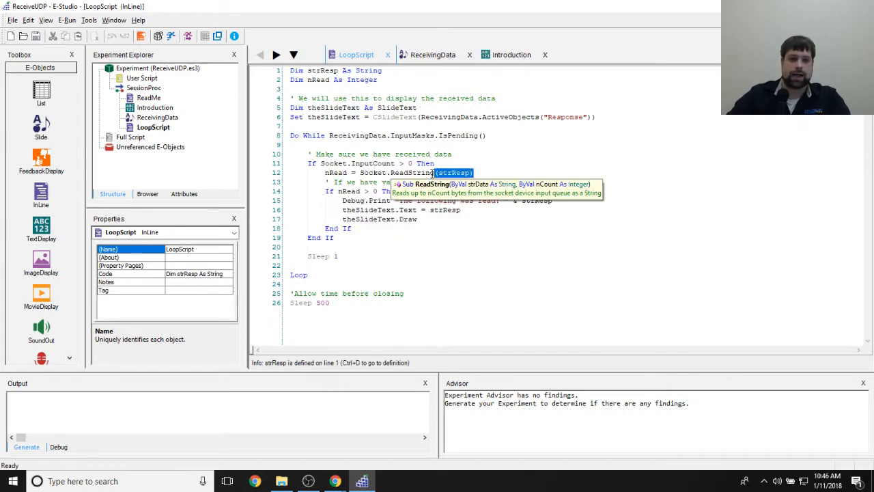
# - Highlight the valid-data comment, the If Socket.InputCount > 0 line and the nRead = Socket.ReadString(strResp) line
pyautogui.click(328, 183)
pyautogui.moveTo(484, 182); pyautogui.dragTo(361, 173)
pyautogui.click(360, 209)
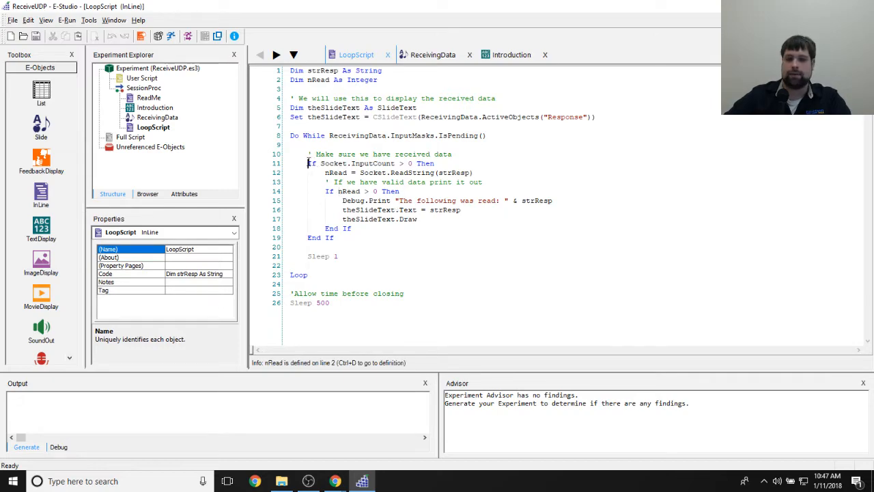
pyautogui.moveTo(309, 163); pyautogui.dragTo(437, 164)
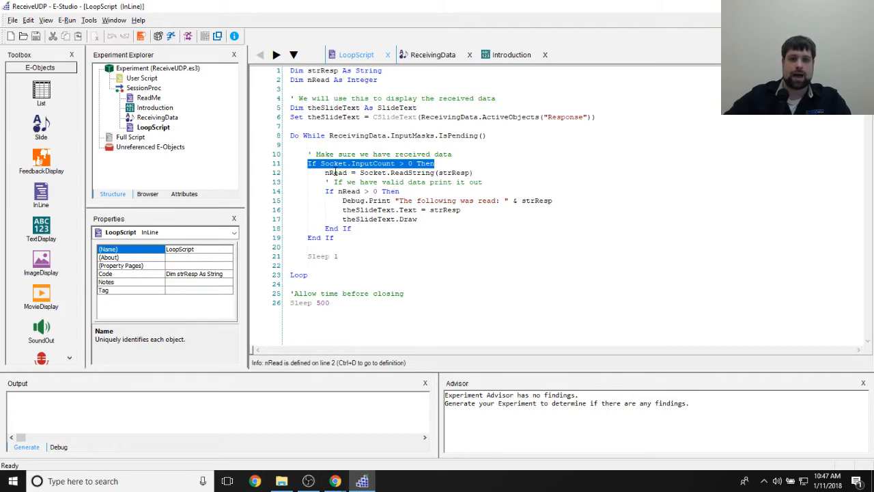
pyautogui.moveTo(326, 172); pyautogui.dragTo(476, 174)
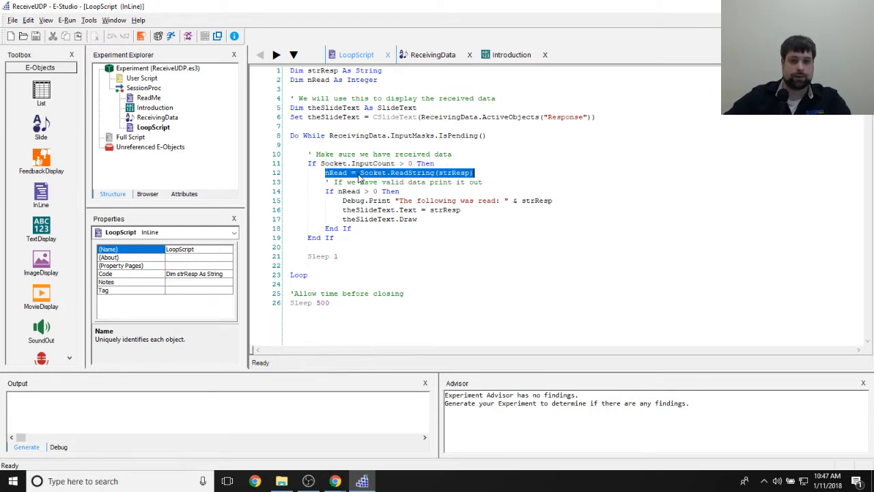
pyautogui.moveTo(360, 173); pyautogui.dragTo(481, 179)
pyautogui.click(479, 182)
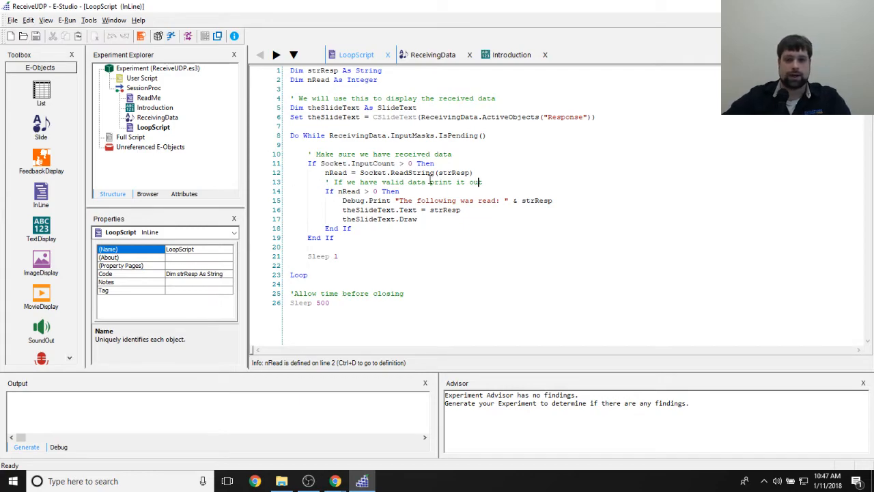
# - Highlight the theSlideText.Text assignment from strResp, the theSlideText.Draw call and the Debug.Print line
pyautogui.click(343, 200)
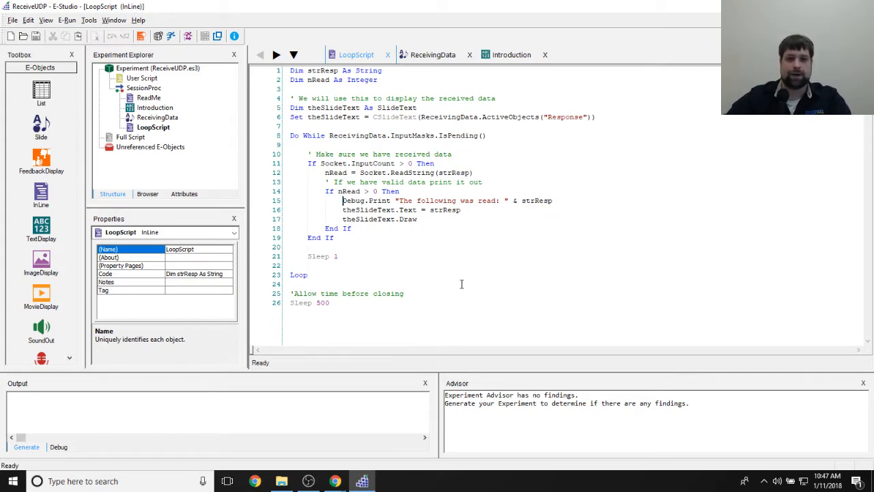
pyautogui.moveTo(342, 210); pyautogui.dragTo(422, 213)
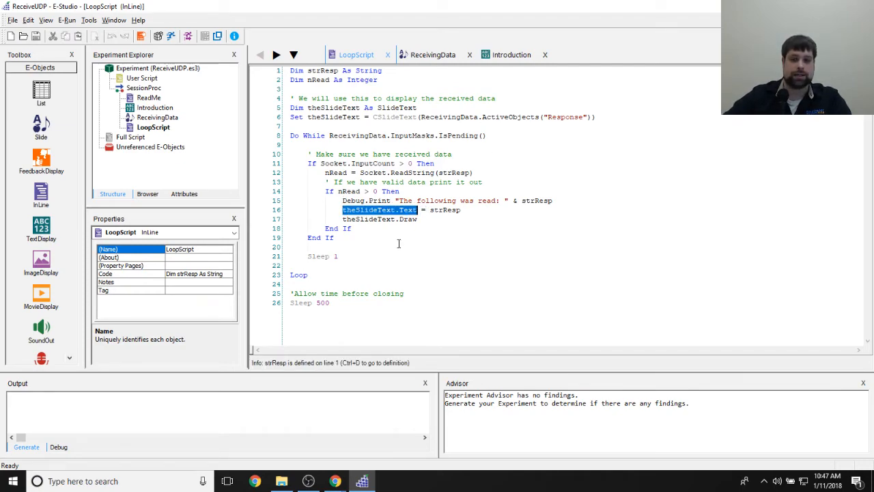
pyautogui.moveTo(428, 211); pyautogui.dragTo(473, 212)
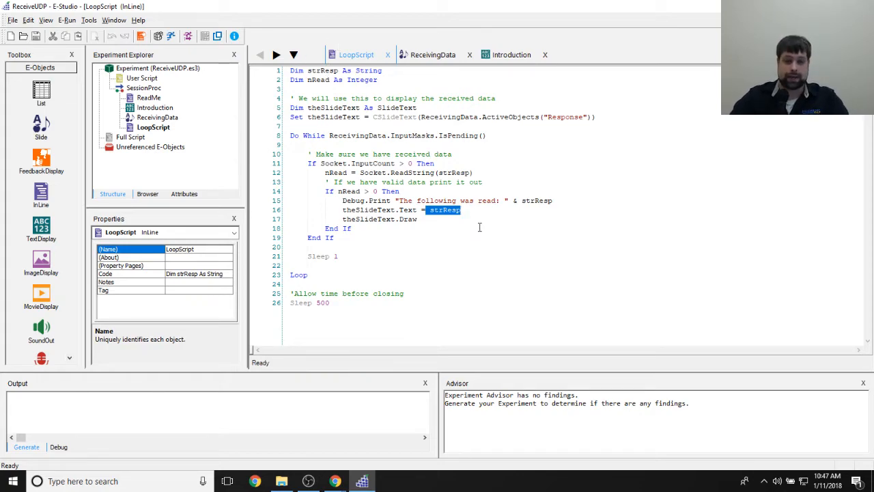
pyautogui.click(343, 219)
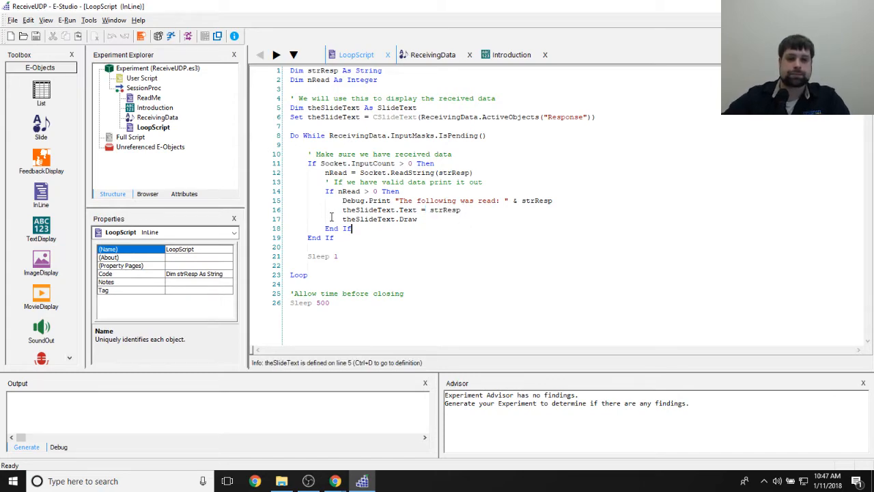
pyautogui.moveTo(343, 219); pyautogui.dragTo(418, 220)
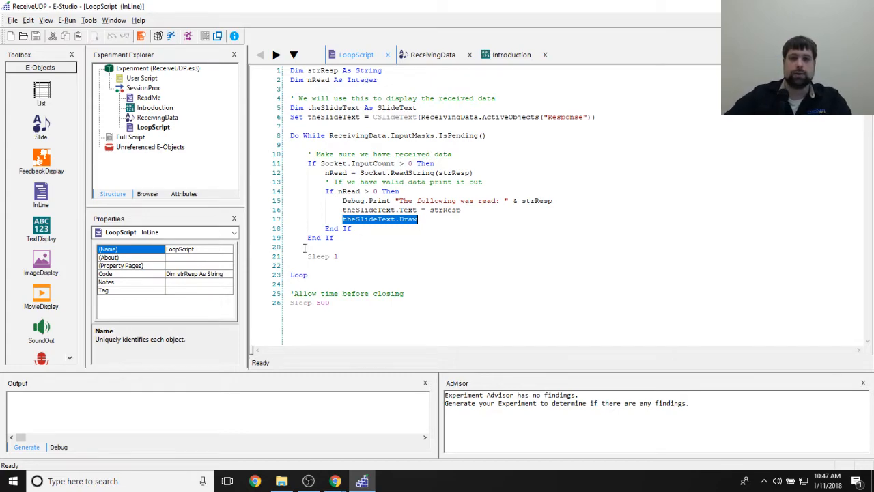
pyautogui.moveTo(346, 200); pyautogui.dragTo(556, 201)
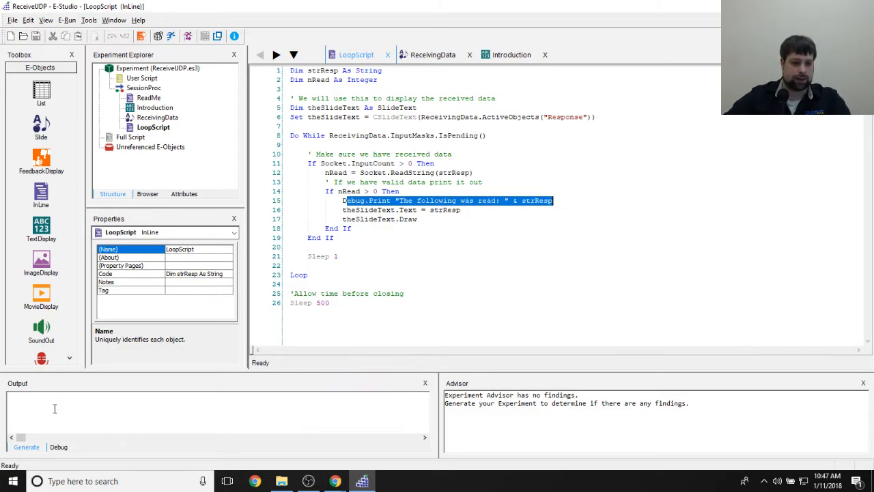
pyautogui.click(450, 202)
# - Highlight the Sleep 1 line inside the loop and the closing Sleep 500 line with its comment
pyautogui.moveTo(305, 255); pyautogui.dragTo(389, 265)
pyautogui.click(423, 322)
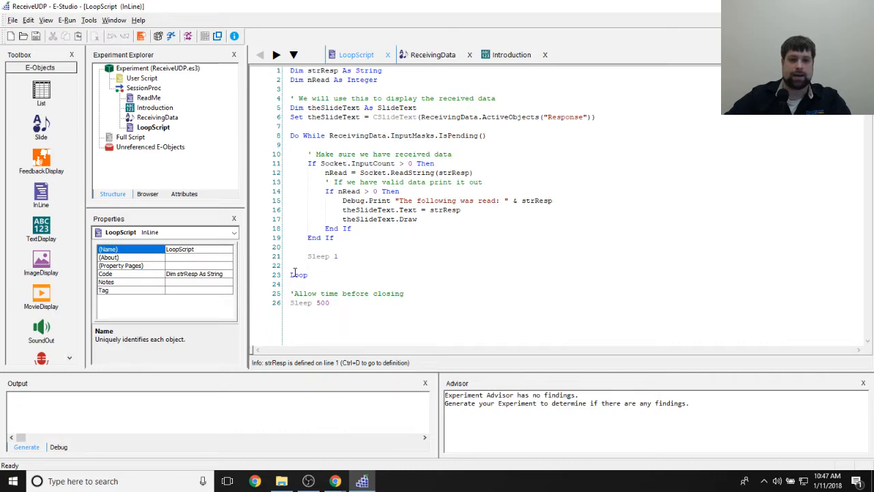
pyautogui.moveTo(330, 304); pyautogui.dragTo(263, 298)
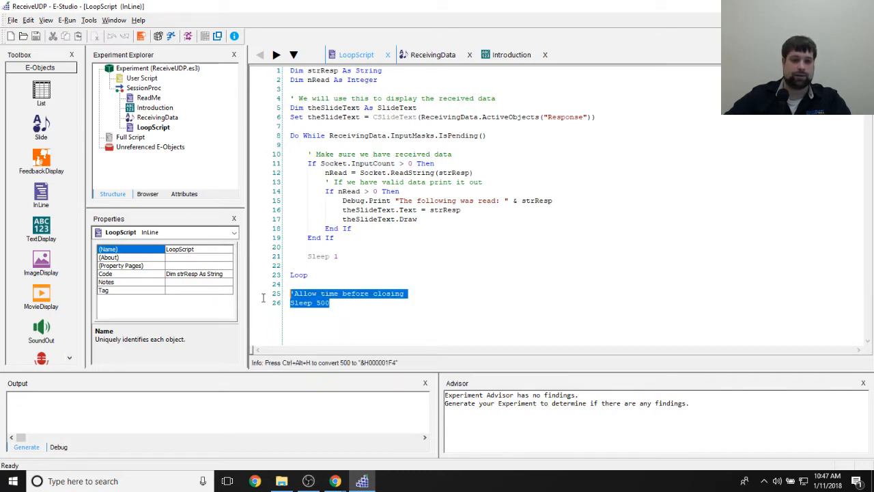
pyautogui.click(381, 316)
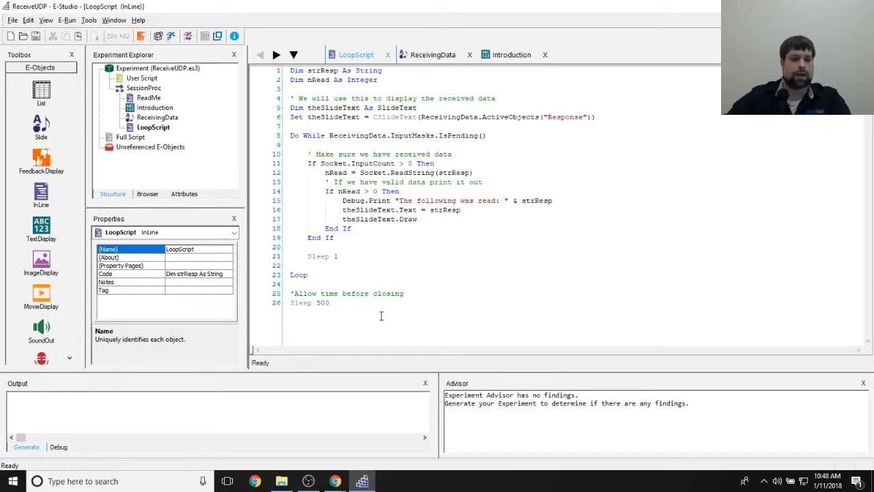
# - Open the Experiment object's properties and display the startup info parameters with the Name column widened
pyautogui.click(114, 20)
pyautogui.click(519, 147)
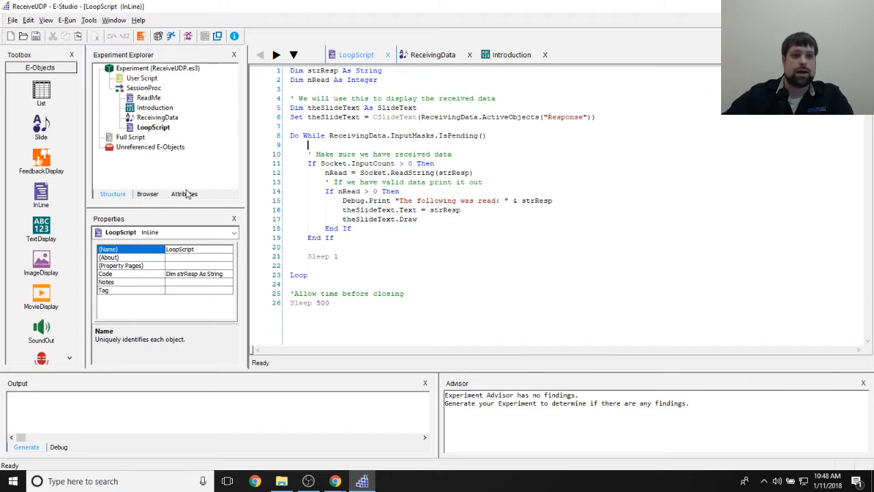
pyautogui.doubleClick(153, 70)
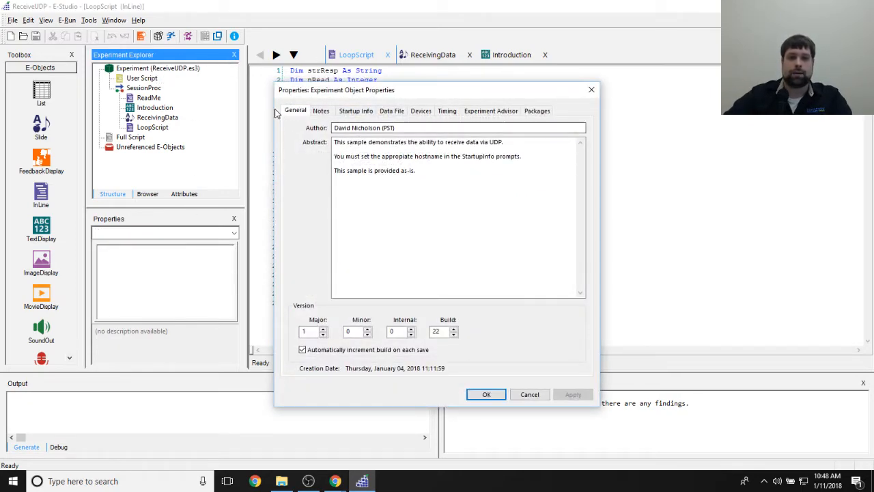
pyautogui.click(350, 110)
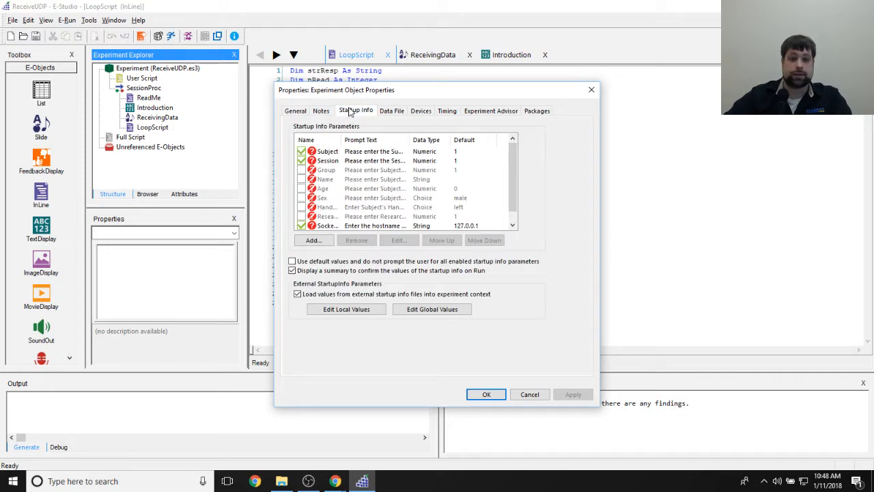
pyautogui.moveTo(342, 140); pyautogui.dragTo(391, 135)
pyautogui.scroll(-2, 512, 164)
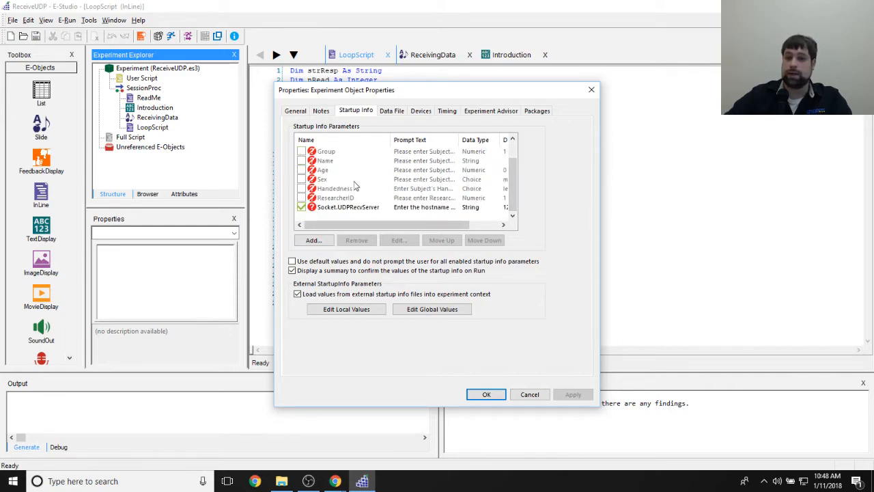
# - View the dialog for adding a startup info parameter, dismiss it, and open the Socket.UDPRecvServer parameter
pyautogui.click(312, 240)
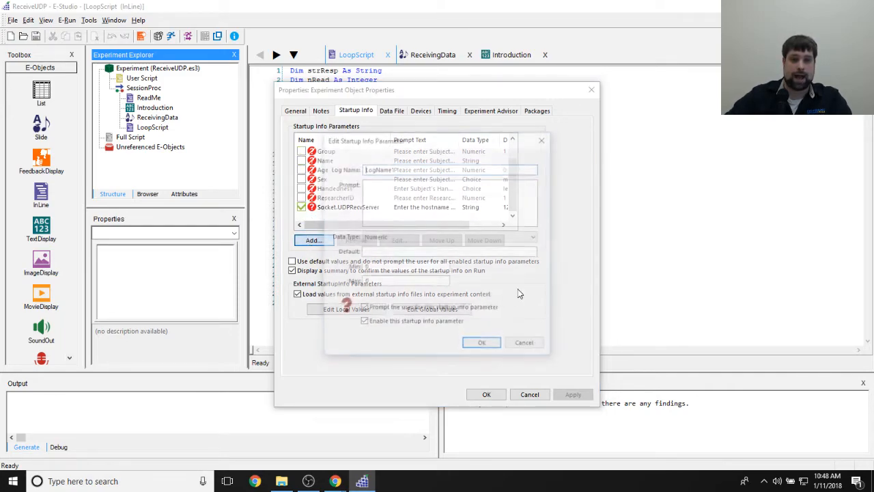
pyautogui.click(542, 141)
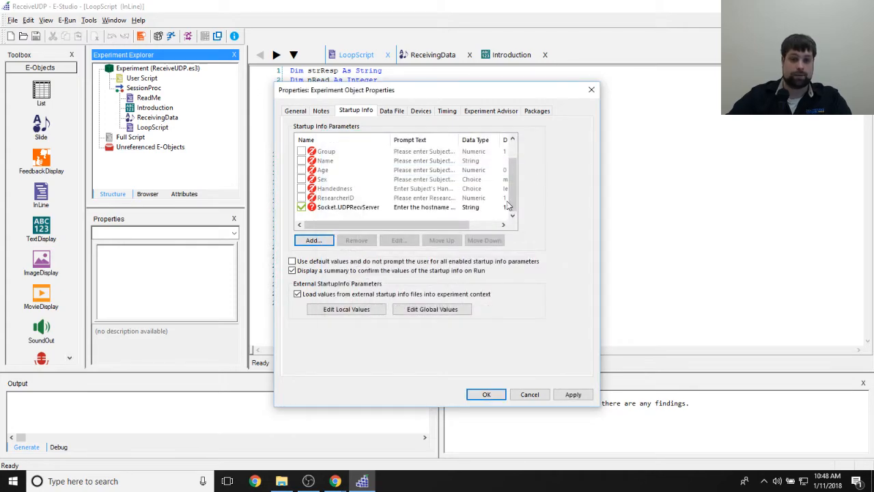
pyautogui.click(320, 209)
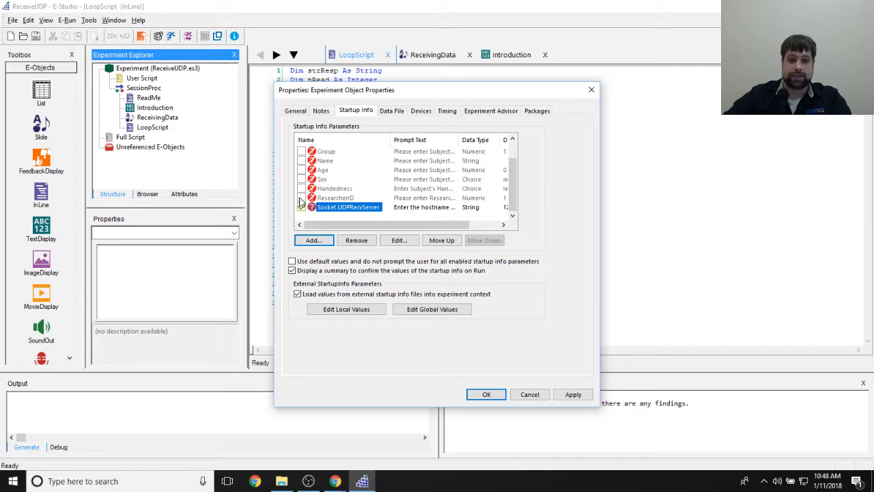
pyautogui.doubleClick(358, 212)
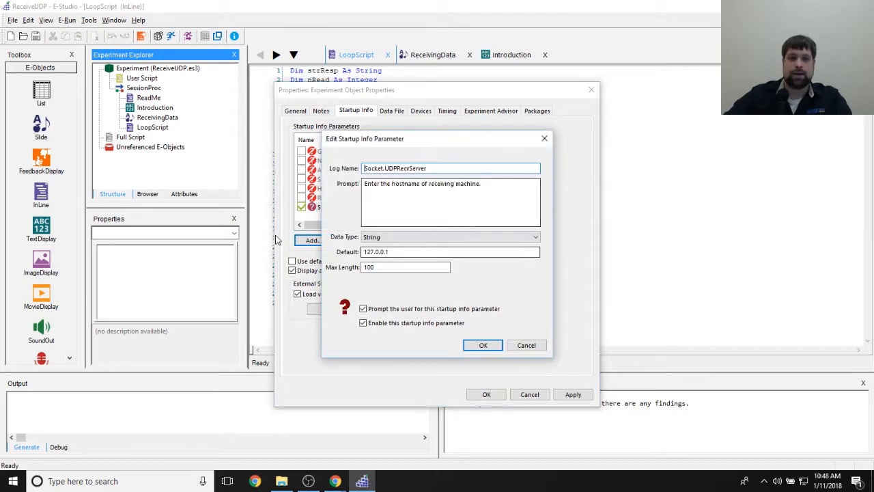
pyautogui.click(405, 145)
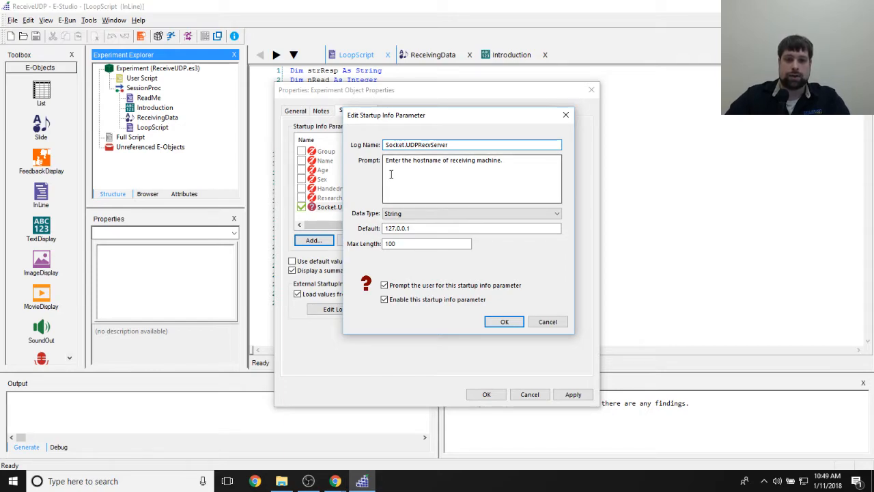
# - Highlight the prompt text and the default address of the Socket.UDPRecvServer parameter
pyautogui.moveTo(425, 162); pyautogui.dragTo(526, 162)
pyautogui.click(527, 164)
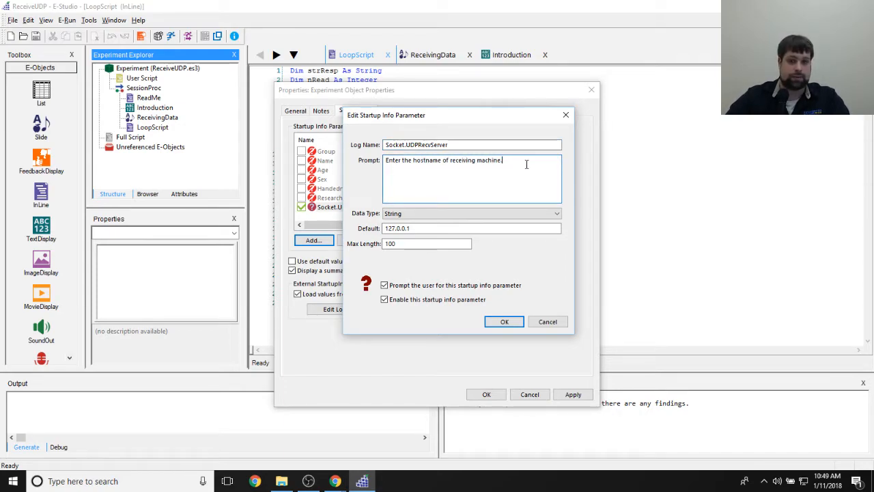
pyautogui.moveTo(428, 229); pyautogui.dragTo(389, 233)
pyautogui.click(397, 228)
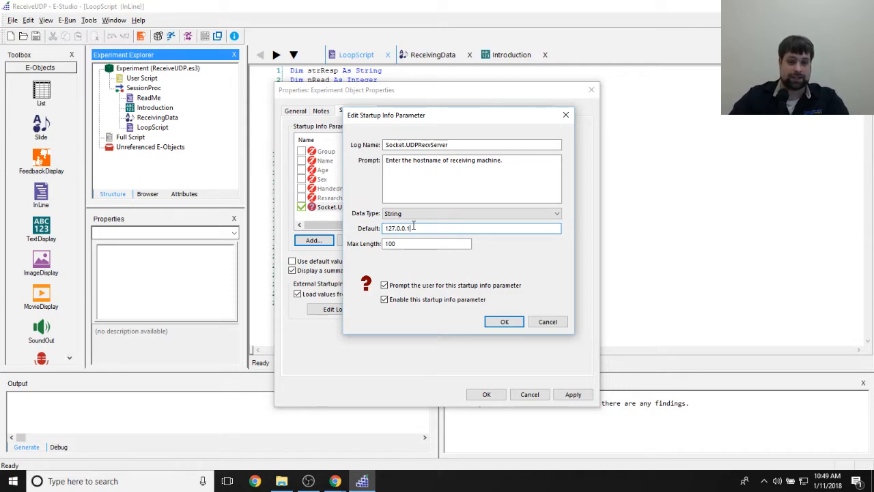
pyautogui.moveTo(455, 229); pyautogui.dragTo(282, 229)
pyautogui.click(426, 229)
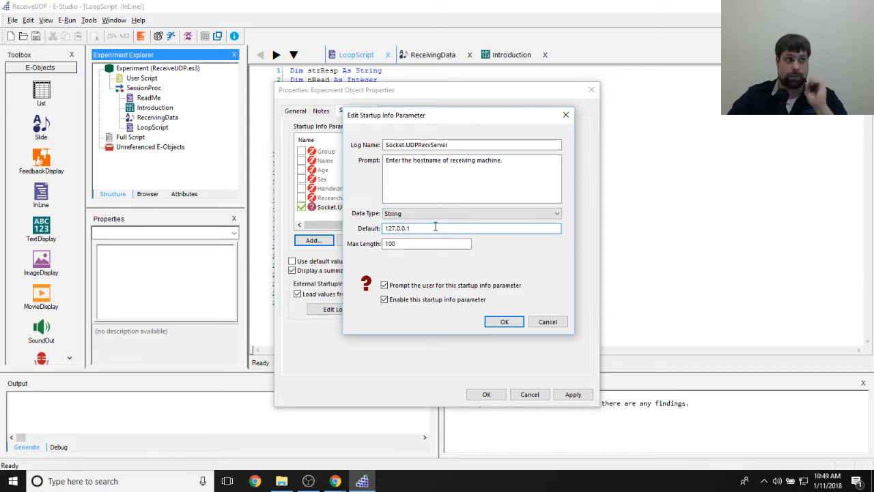
# - Point out the maximum length and default address of Socket.UDPRecvServer, and accept the parameter dialog
pyautogui.click(414, 243)
pyautogui.doubleClick(416, 243)
pyautogui.click(454, 245)
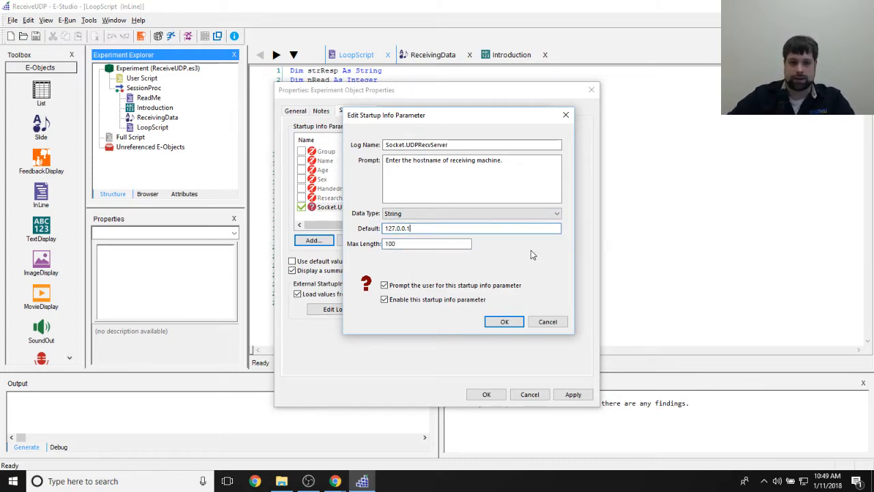
pyautogui.click(439, 225)
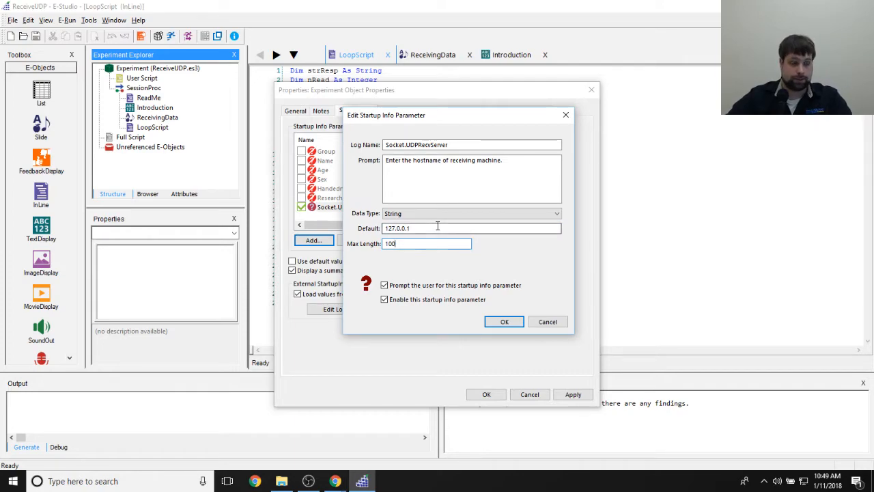
pyautogui.doubleClick(415, 228)
pyautogui.click(415, 229)
pyautogui.click(517, 322)
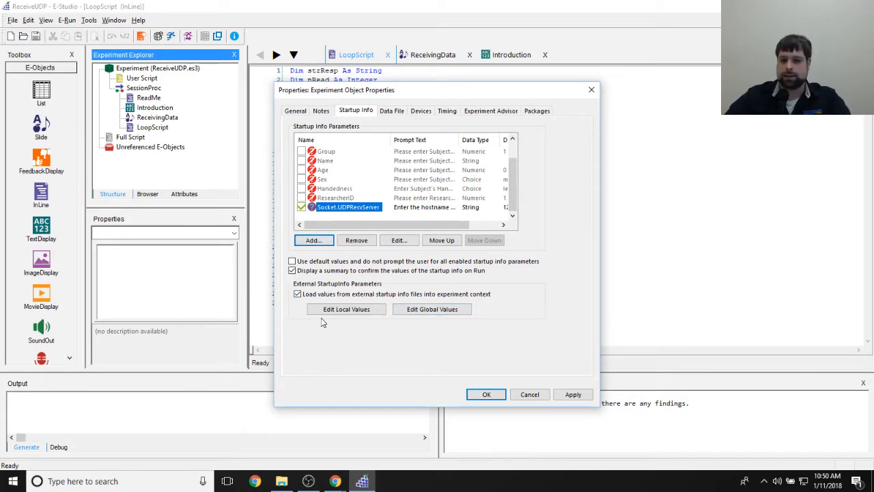
# - View the global startup info values in the StartupInfo Editor, close it and select the Socket.UDPRecvServer parameter
pyautogui.click(432, 311)
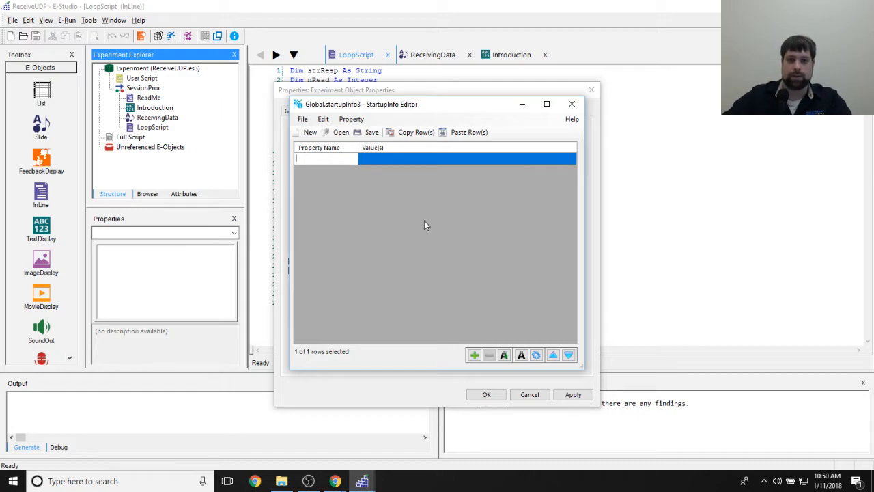
pyautogui.moveTo(471, 111); pyautogui.dragTo(519, 115)
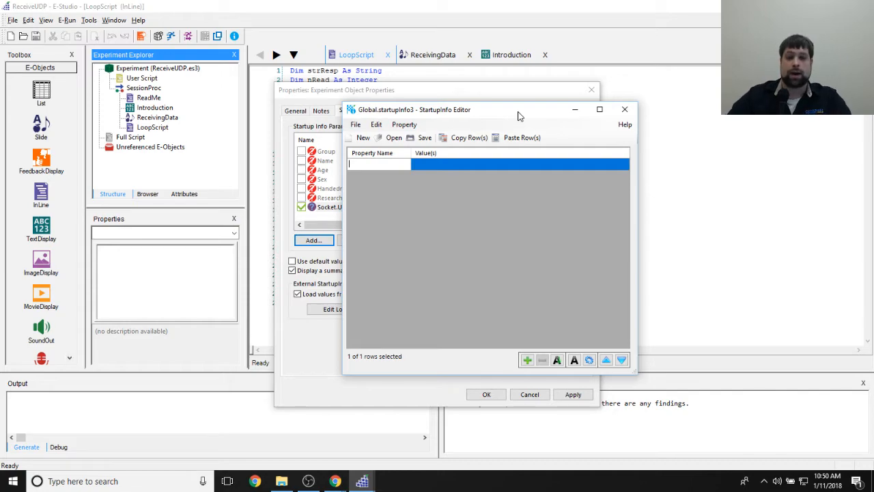
pyautogui.moveTo(519, 116); pyautogui.dragTo(646, 133)
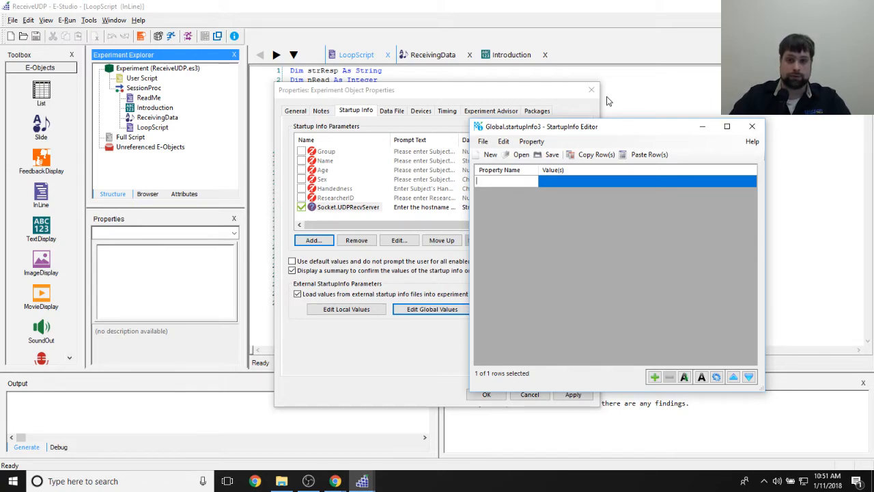
pyautogui.click(752, 127)
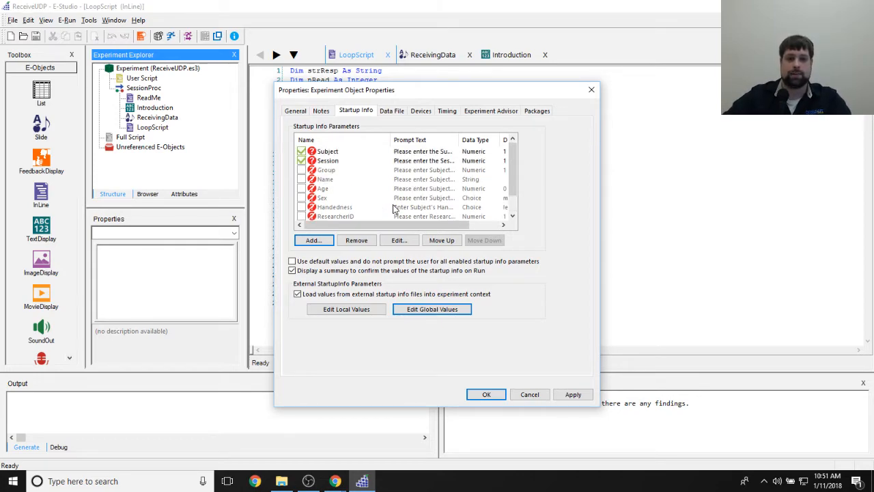
pyautogui.click(330, 207)
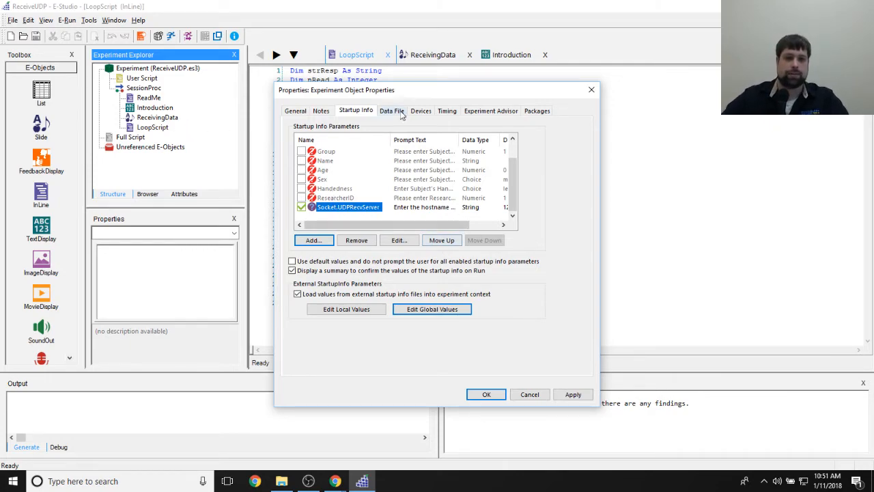
# - Open the Socket device's settings and review its name, server, port, connection type and byte ordering
pyautogui.click(421, 111)
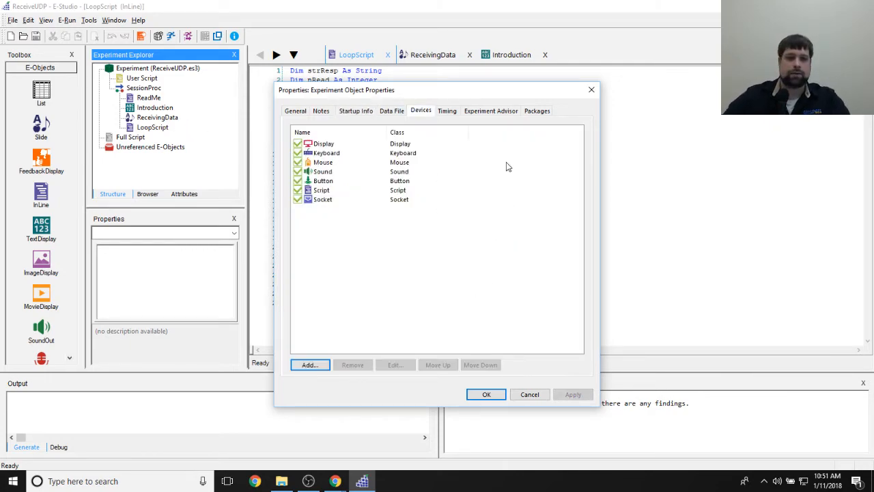
pyautogui.doubleClick(321, 200)
pyautogui.click(470, 205)
pyautogui.click(478, 224)
pyautogui.click(457, 245)
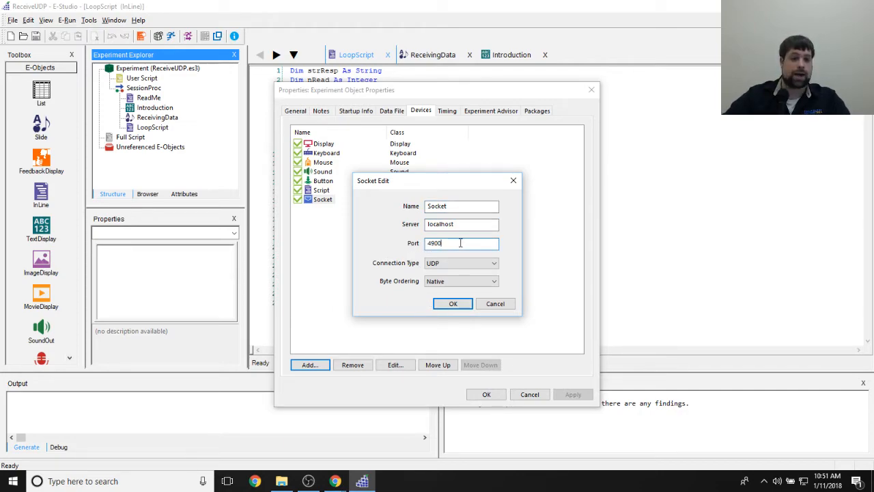
pyautogui.click(495, 262)
pyautogui.click(522, 287)
pyautogui.click(478, 281)
pyautogui.click(503, 285)
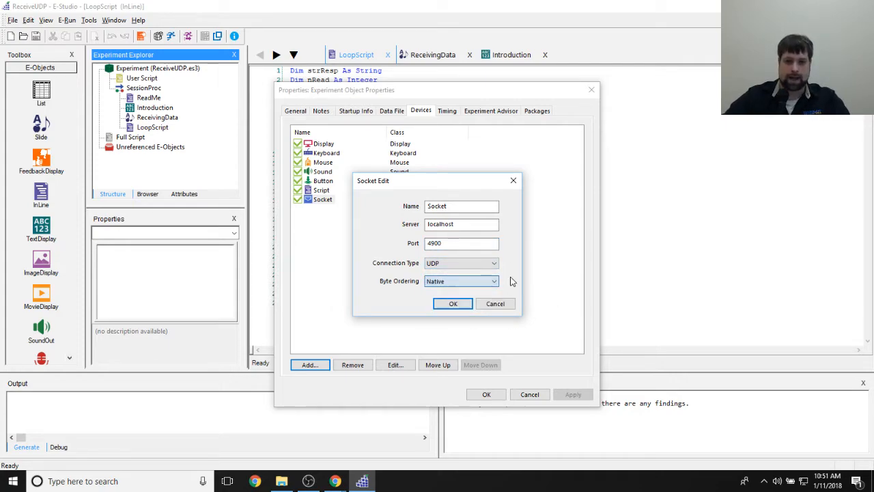
pyautogui.click(451, 304)
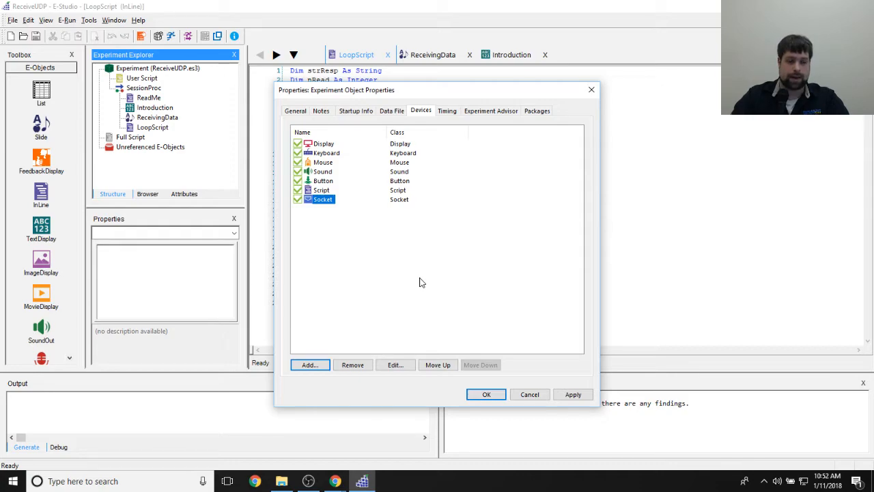
# - Apply and accept the experiment properties, and close all open object windows
pyautogui.click(570, 394)
pyautogui.click(486, 394)
pyautogui.click(113, 20)
pyautogui.click(130, 68)
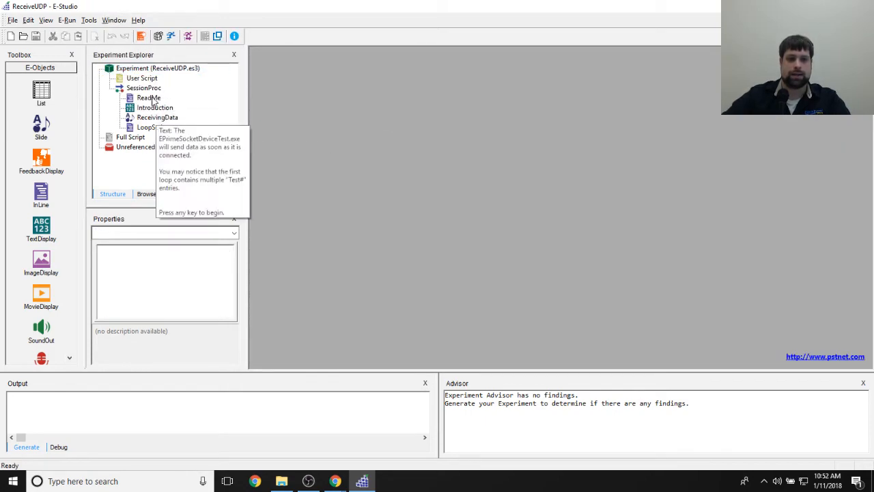
# - Open the ReadMe InLine and highlight its instruction to configure EPrimeSocketDeviceTester.exe before running the experiment
pyautogui.doubleClick(150, 97)
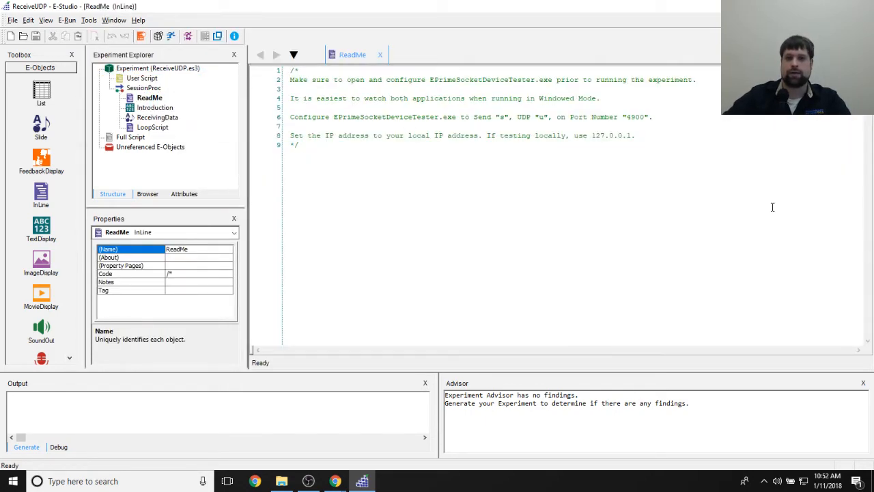
pyautogui.tripleClick(295, 81)
pyautogui.click(463, 85)
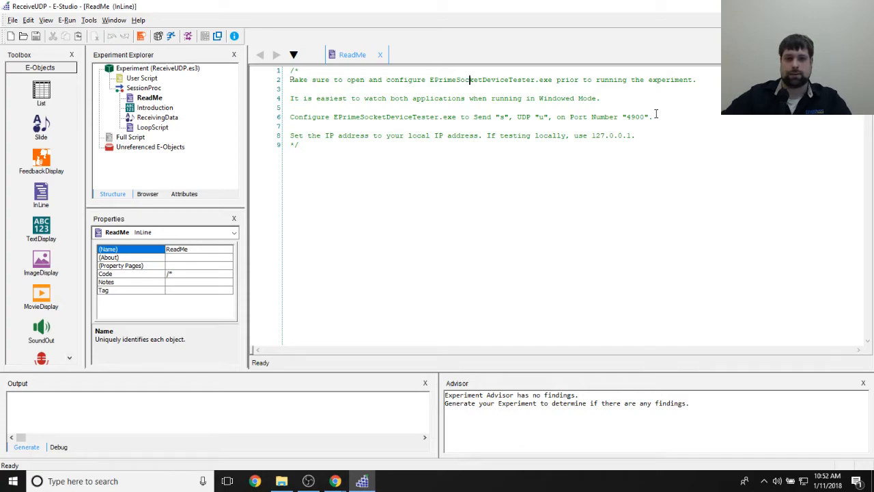
pyautogui.click(593, 259)
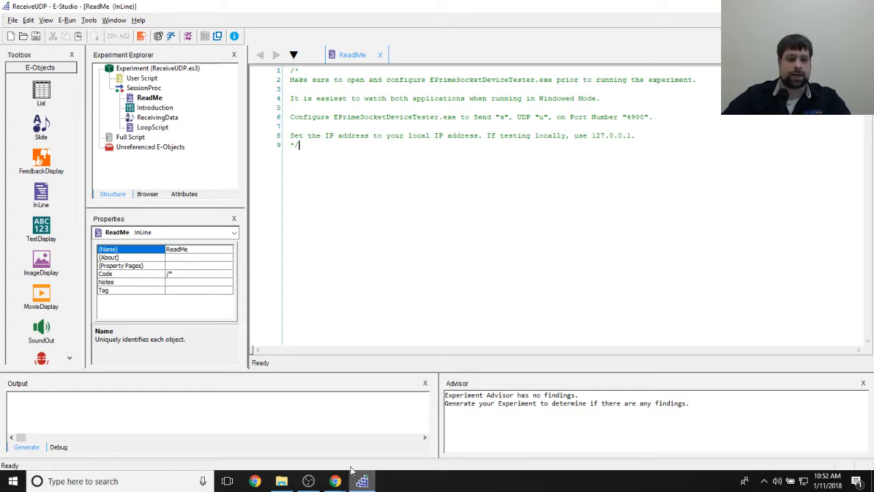
# - Launch EPrimeSocketDeviceTest.exe from the Socket Communication folder and place its console below the ReadMe text
pyautogui.click(281, 481)
pyautogui.doubleClick(286, 166)
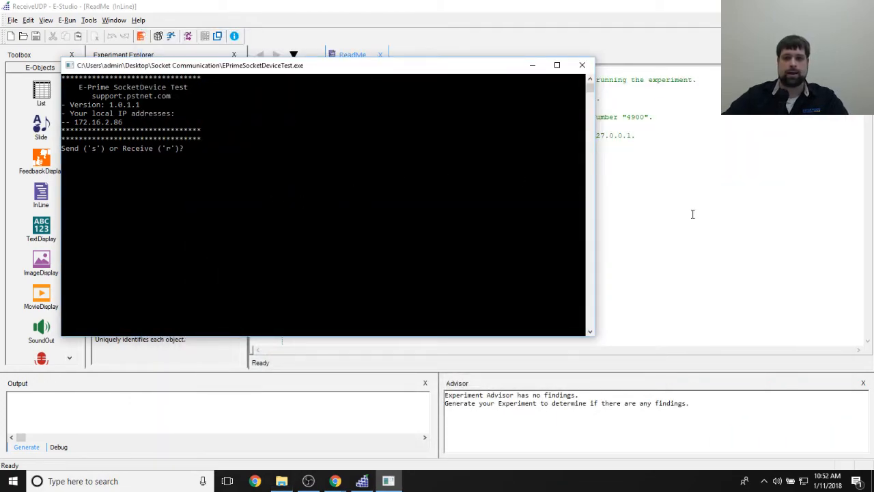
pyautogui.moveTo(499, 70); pyautogui.dragTo(630, 203)
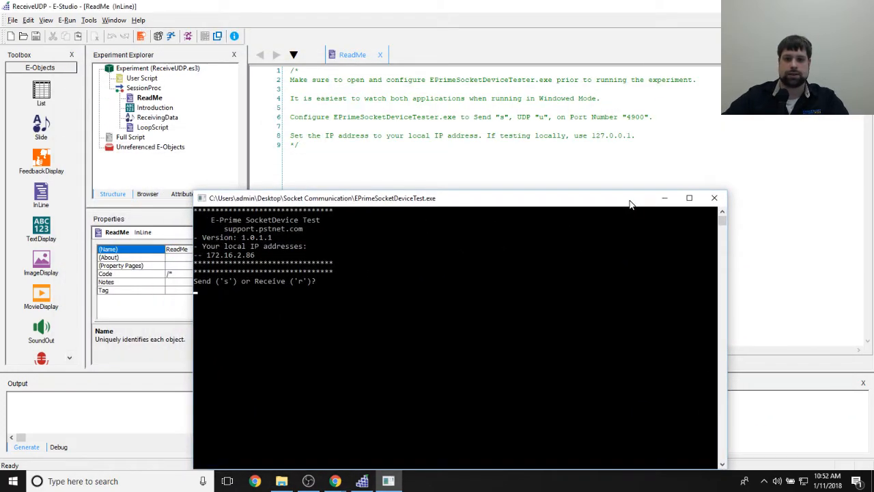
pyautogui.click(518, 274)
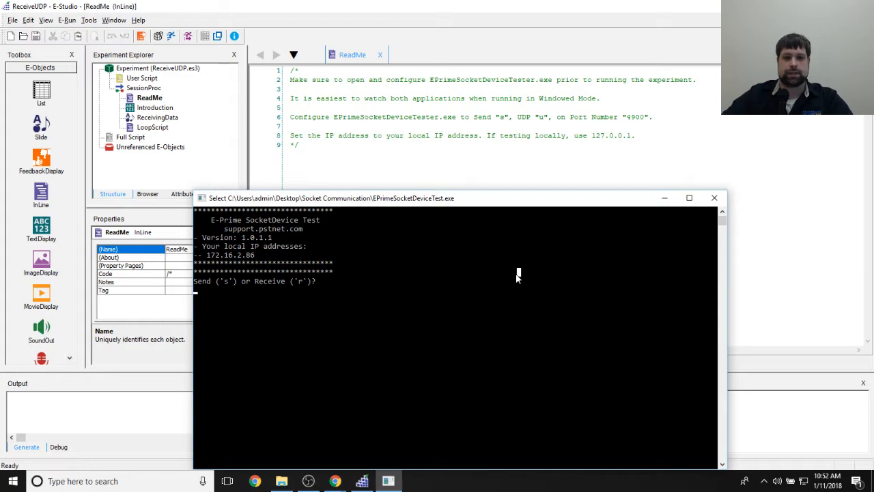
# - Configure the socket tester to send (s) over UDP (u) on port 4900 to IP address 127.0.0.1
pyautogui.write('s')
pyautogui.write('u')
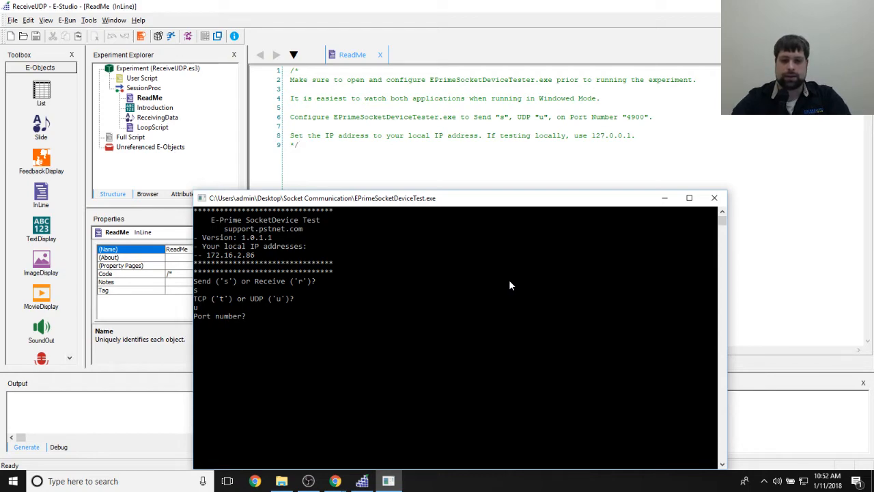
pyautogui.write('4900')
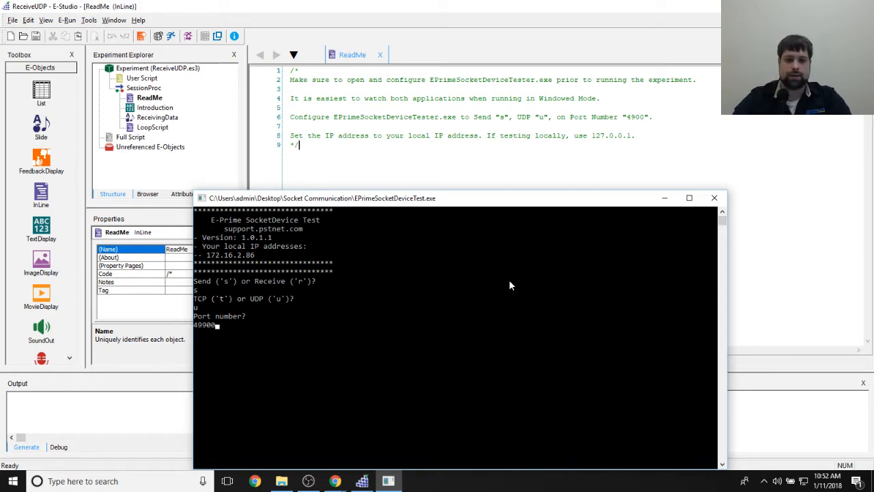
pyautogui.press('BackSpace')
pyautogui.press('BackSpace')
pyautogui.write('00')
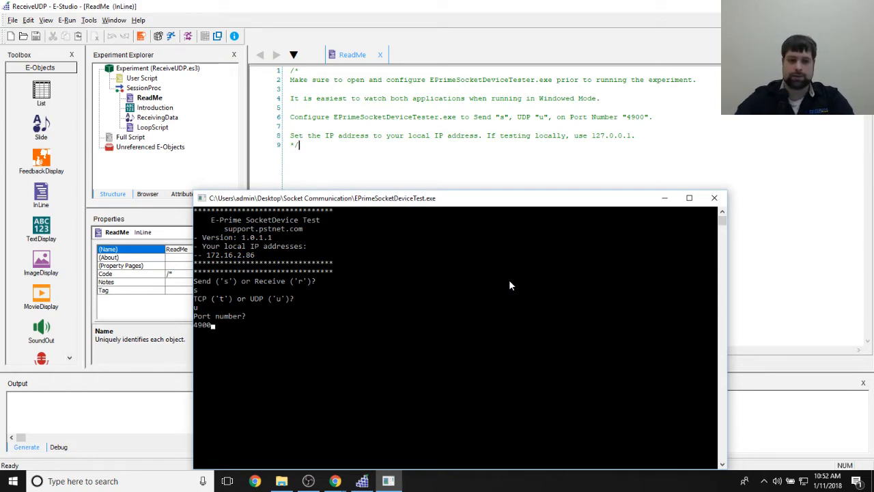
pyautogui.press('Return')
pyautogui.write('127.0.0.1')
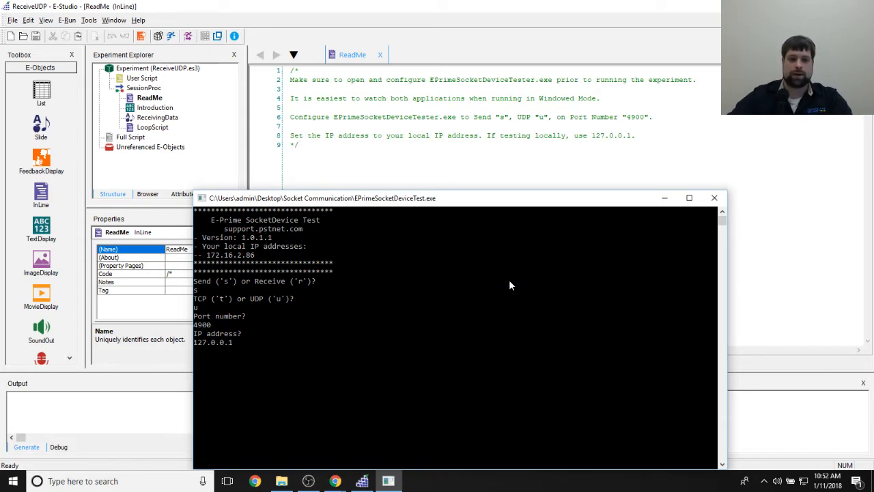
# - Start the socket tester sending to 127.0.0.1, move its console aside, and return to the ReceiveUDP experiment window
pyautogui.press('Return')
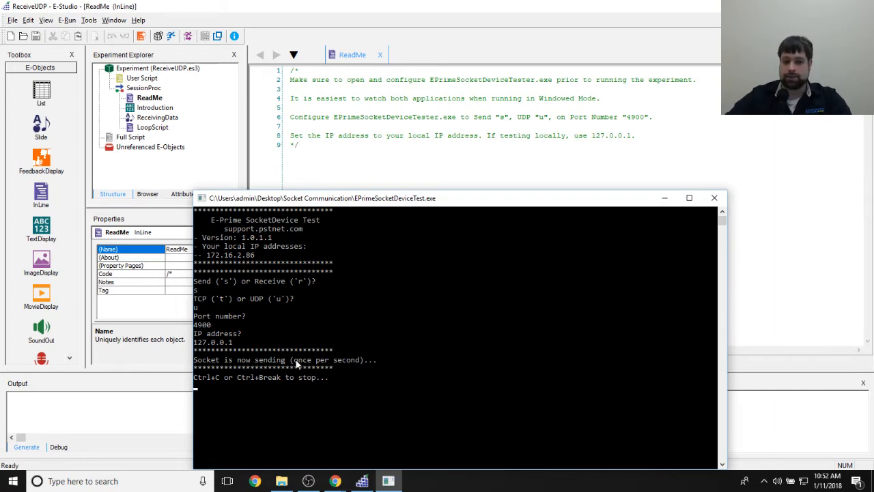
pyautogui.moveTo(478, 201); pyautogui.dragTo(344, 195)
pyautogui.click(530, 192)
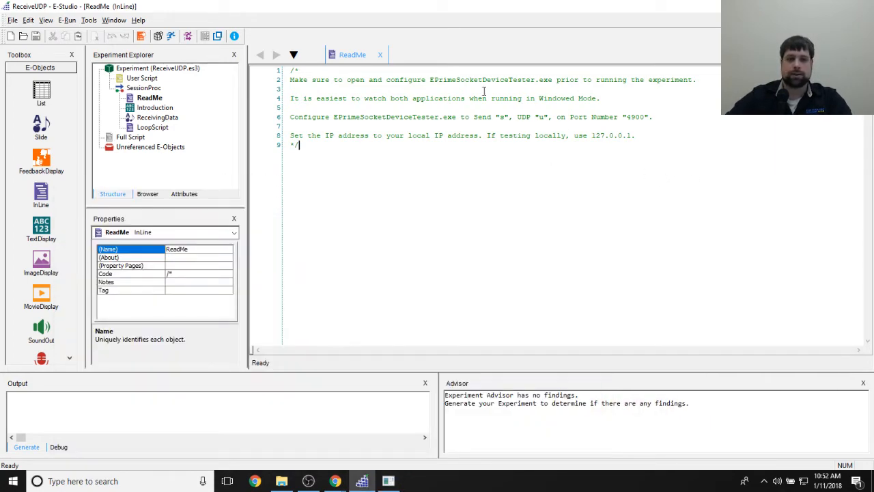
# - Start a windowed-mode test of the ReceiveUDP experiment and accept the default startup values
pyautogui.click(217, 36)
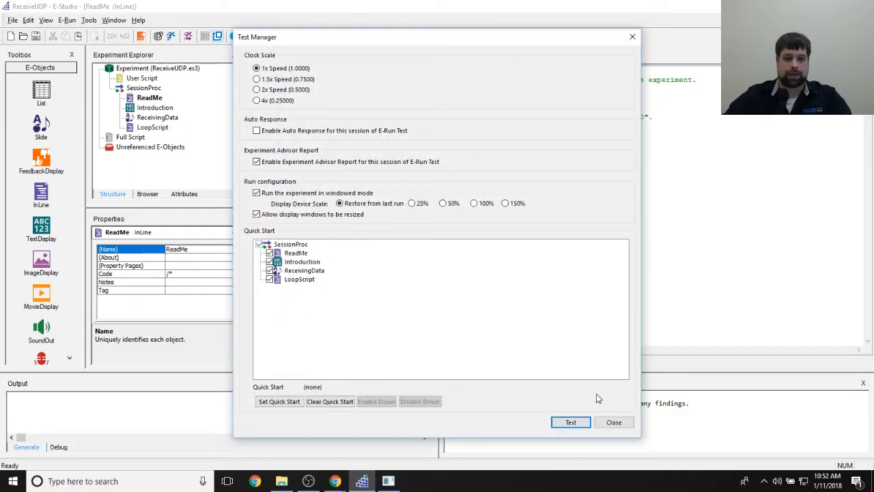
pyautogui.click(576, 419)
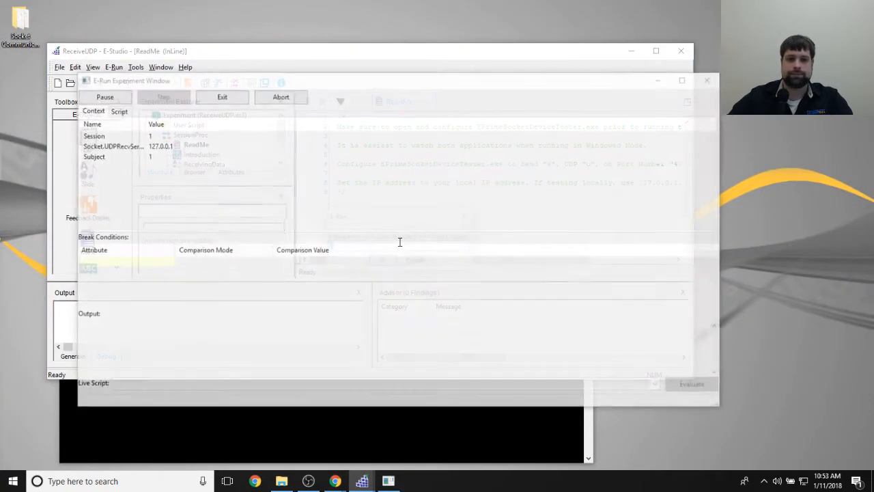
pyautogui.press('Return')
pyautogui.press('Return')
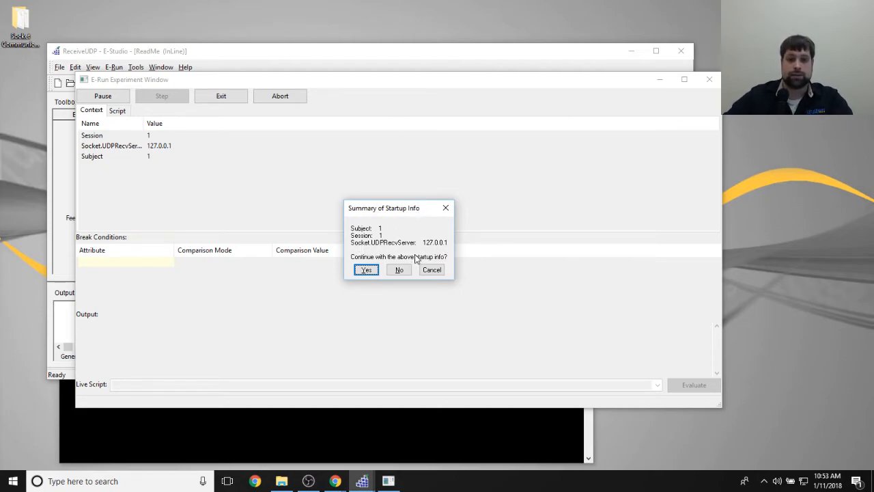
# - Decline the startup info summary and repeat the prompts up to the hostname of the receiving machine
pyautogui.click(400, 270)
pyautogui.press('Return')
pyautogui.press('Return')
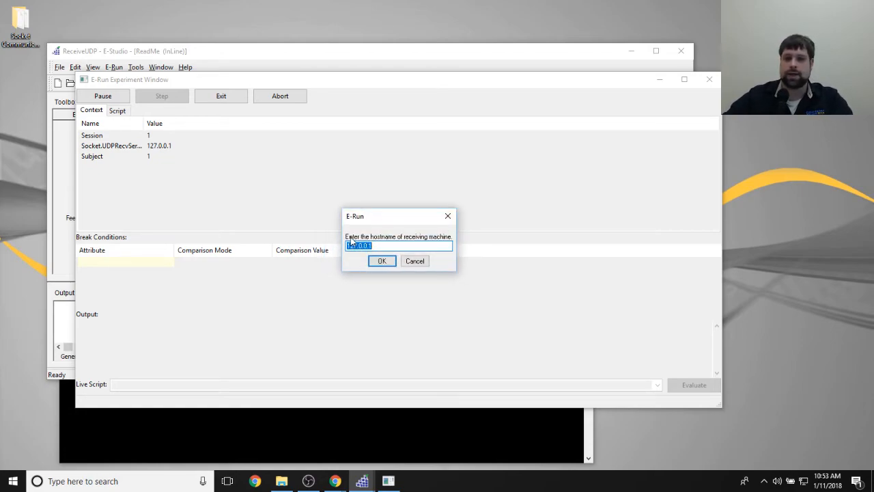
pyautogui.click(377, 244)
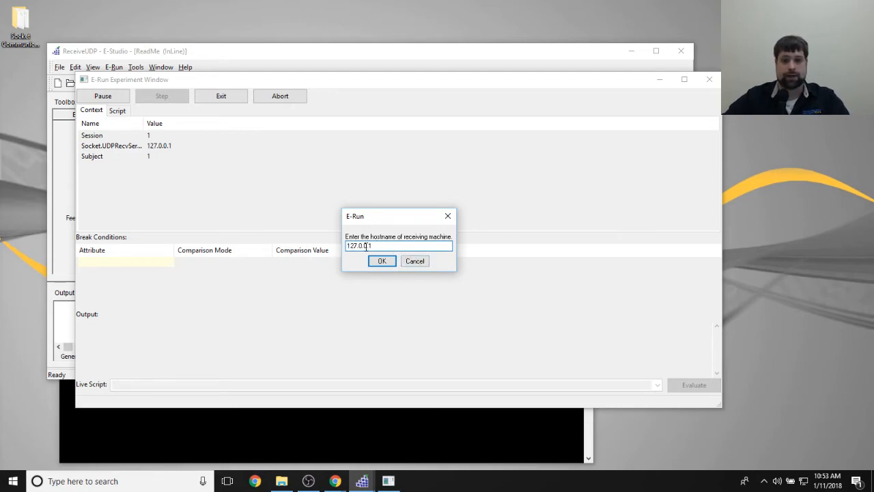
# - Check the IP address in the socket tester console, and accept hostname 127.0.0.1 and the startup info summary
pyautogui.click(137, 414)
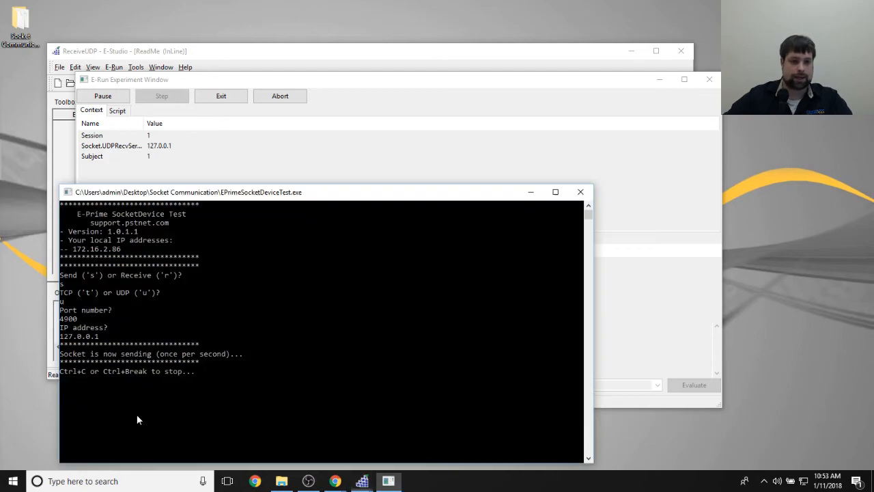
pyautogui.scroll(-1, 110, 331)
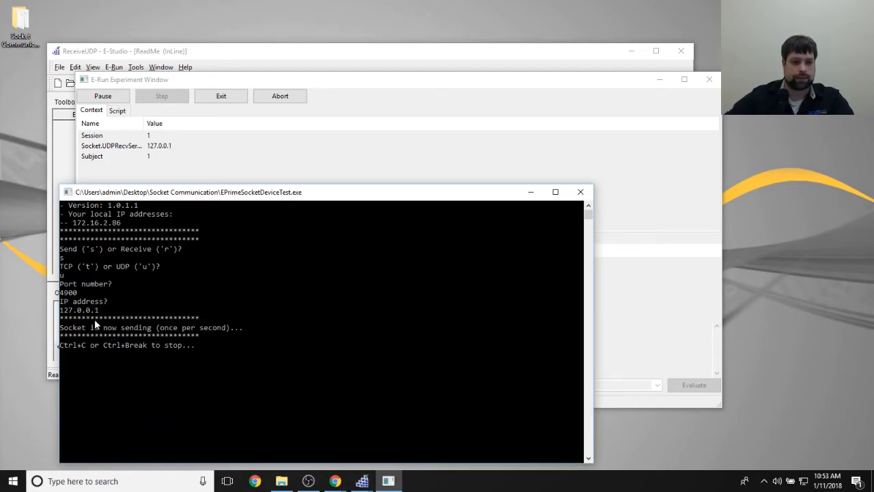
pyautogui.moveTo(104, 310); pyautogui.dragTo(74, 310)
pyautogui.click(127, 310)
pyautogui.click(523, 140)
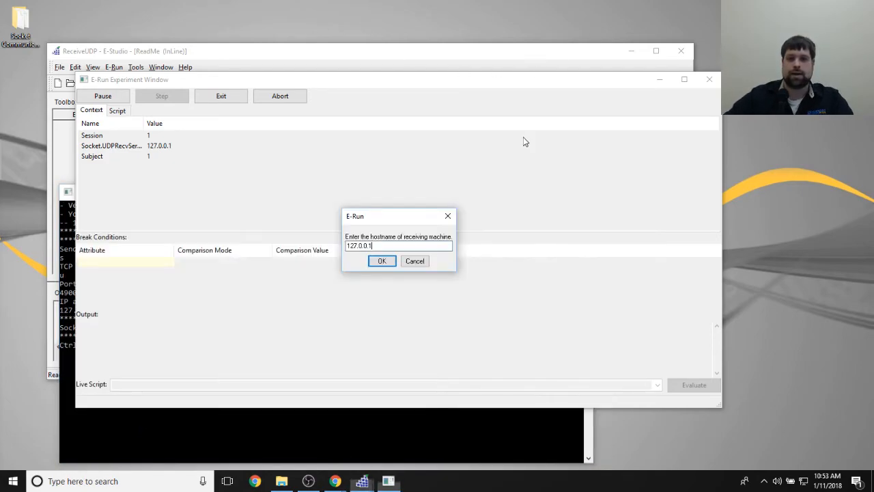
pyautogui.click(382, 265)
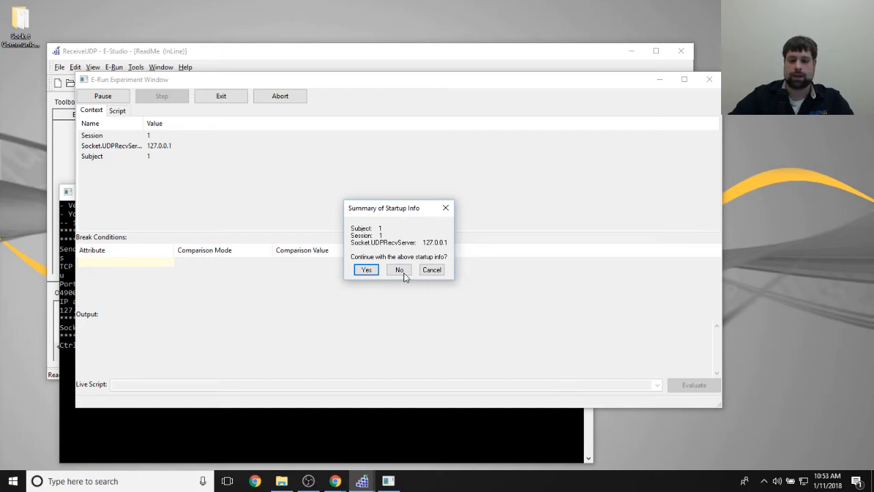
pyautogui.click(366, 270)
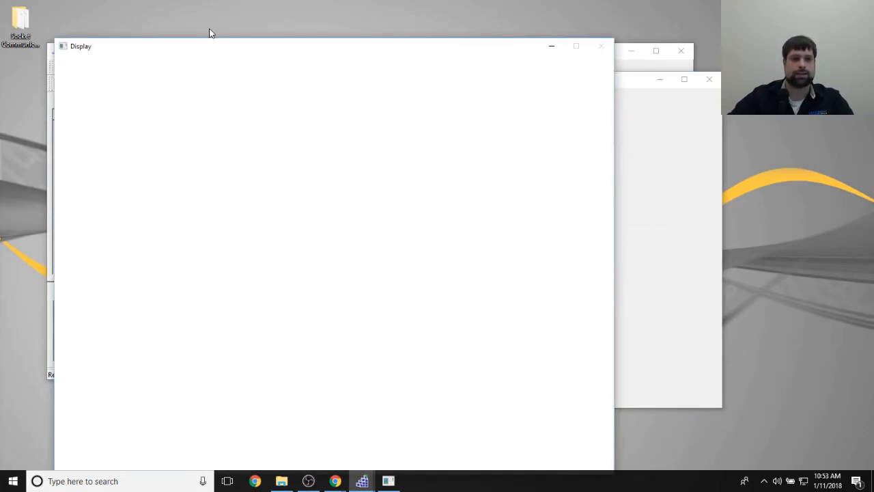
# - Arrange the experiment's Display window and a narrowed socket tester console side by side
pyautogui.moveTo(201, 46); pyautogui.dragTo(480, 25)
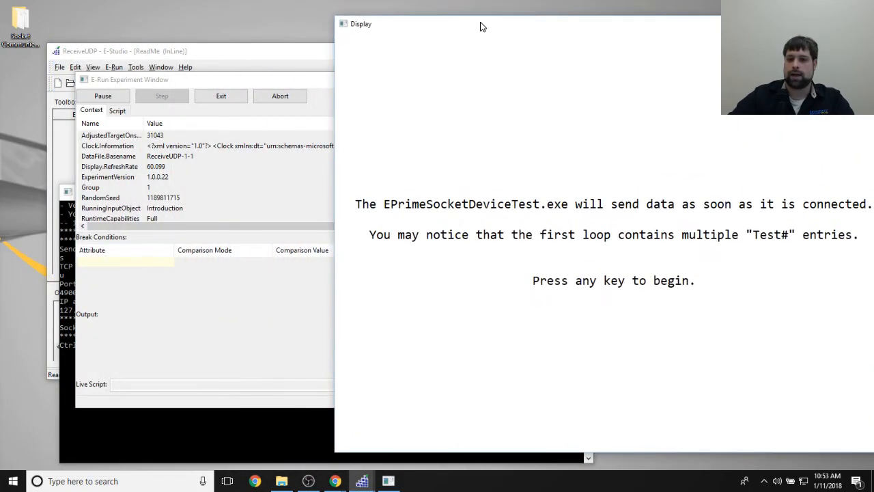
pyautogui.click(80, 403)
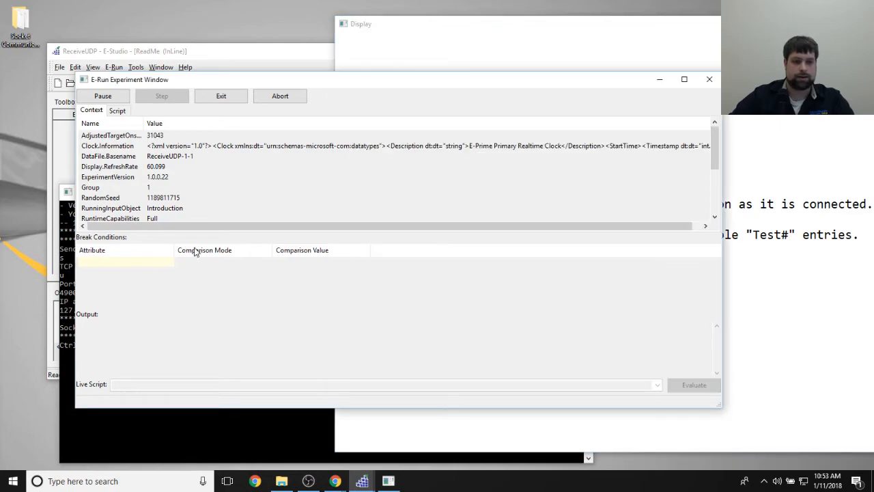
pyautogui.click(65, 194)
pyautogui.click(343, 193)
pyautogui.moveTo(378, 198); pyautogui.dragTo(342, 129)
pyautogui.moveTo(558, 188); pyautogui.dragTo(333, 198)
# - Begin receiving the tester's UDP data in the experiment display, watch the entries arrive, and exit the run
pyautogui.click(773, 246)
pyautogui.press('space')
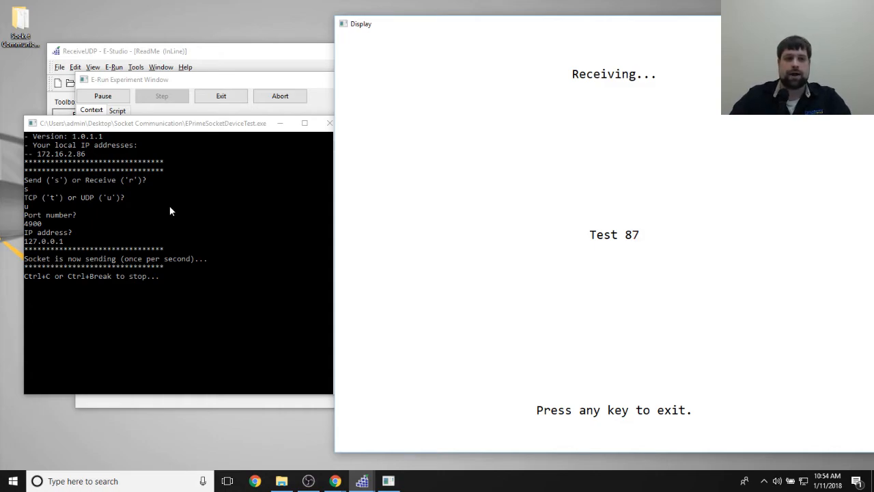
pyautogui.click(169, 205)
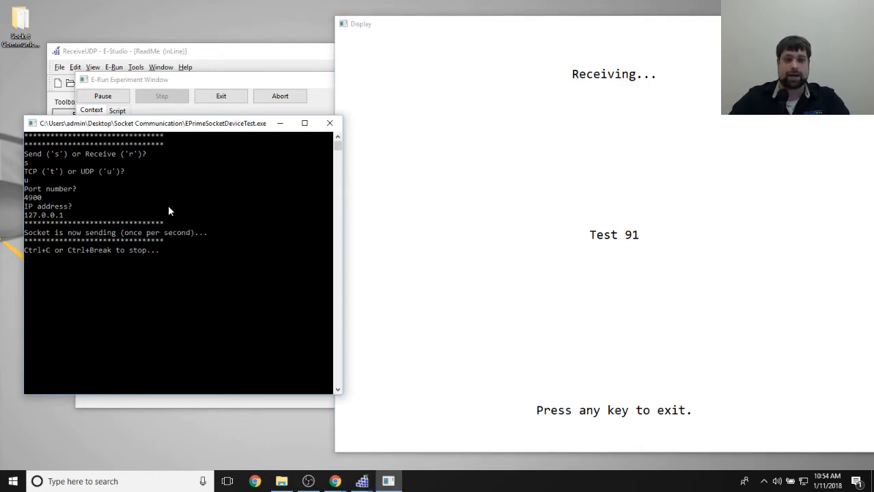
pyautogui.click(746, 293)
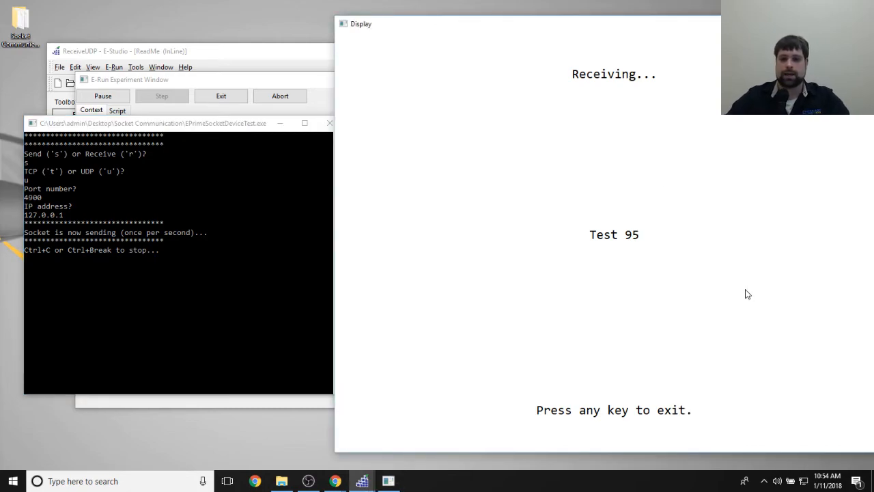
pyautogui.press('space')
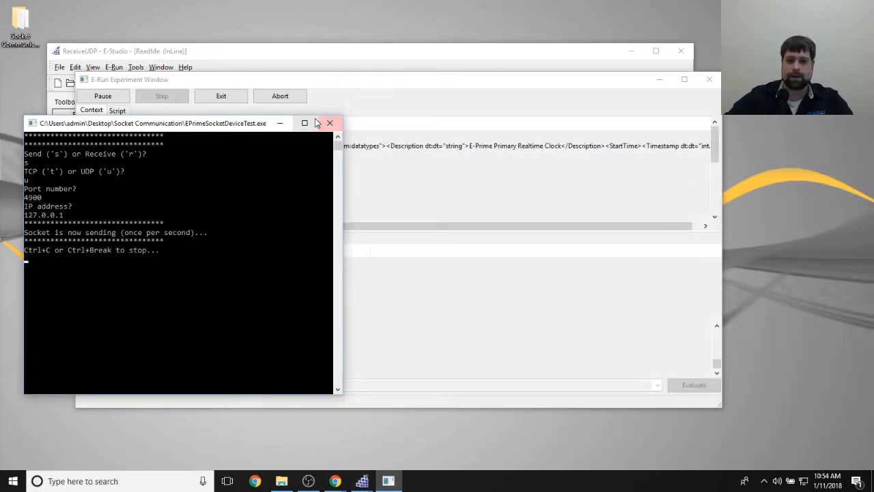
# - Stop the socket tester's sending and close its console window
pyautogui.click(61, 263)
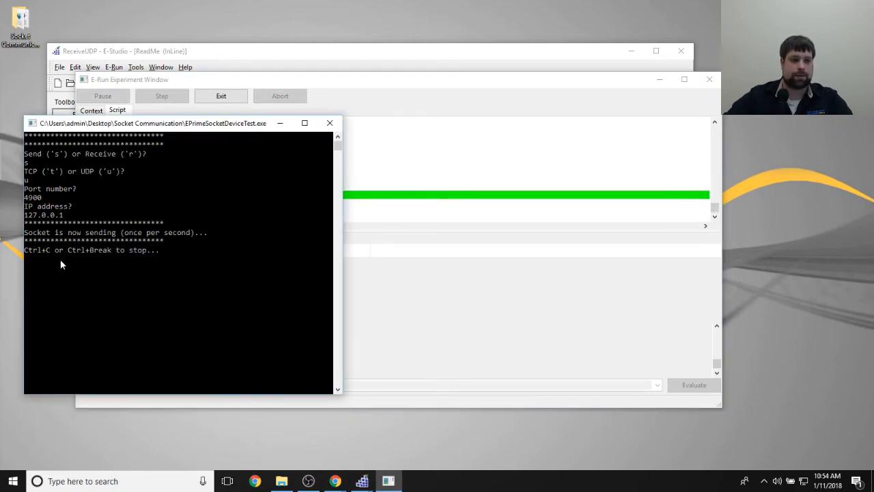
pyautogui.click(140, 295)
pyautogui.hotkey('ctrl', 'c')
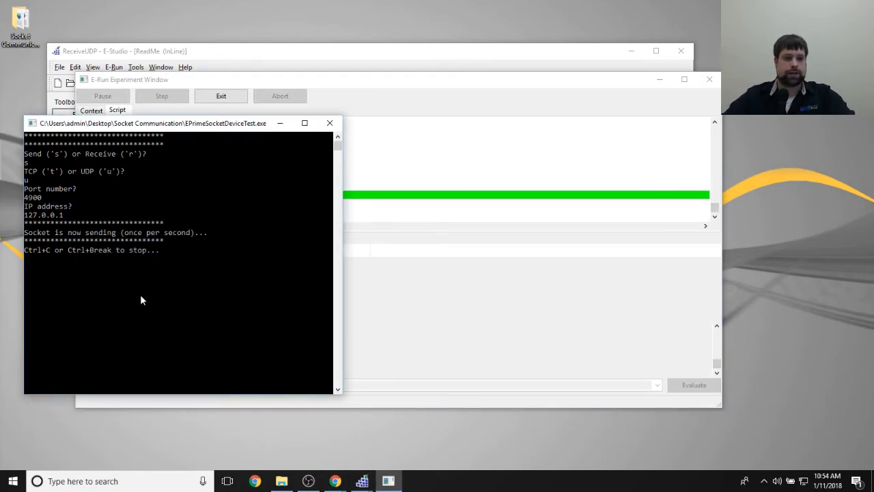
pyautogui.click(140, 295)
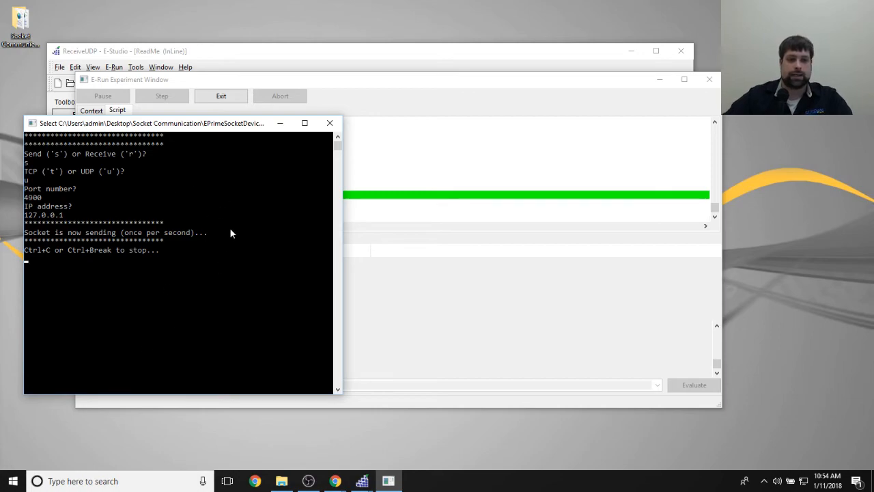
pyautogui.click(330, 123)
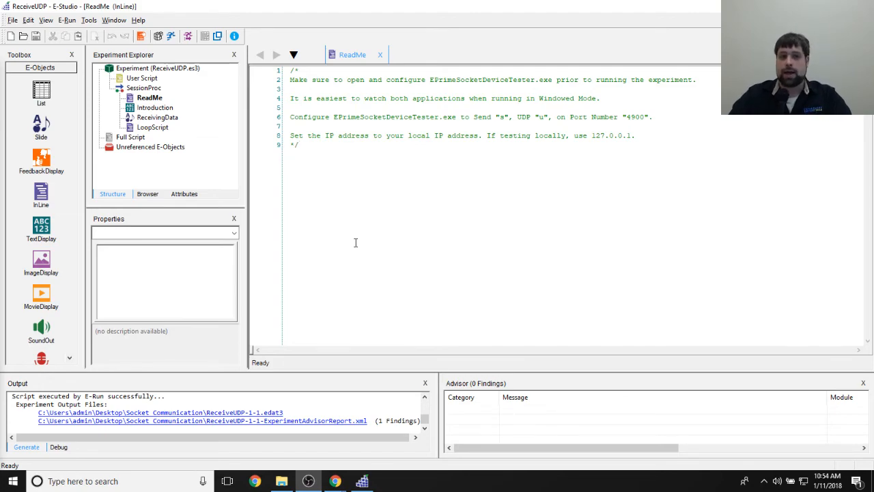
# - Examine the Socket hostname parameter in the experiment's Startup Info properties, and close the properties without applying
pyautogui.click(154, 70)
pyautogui.doubleClick(154, 74)
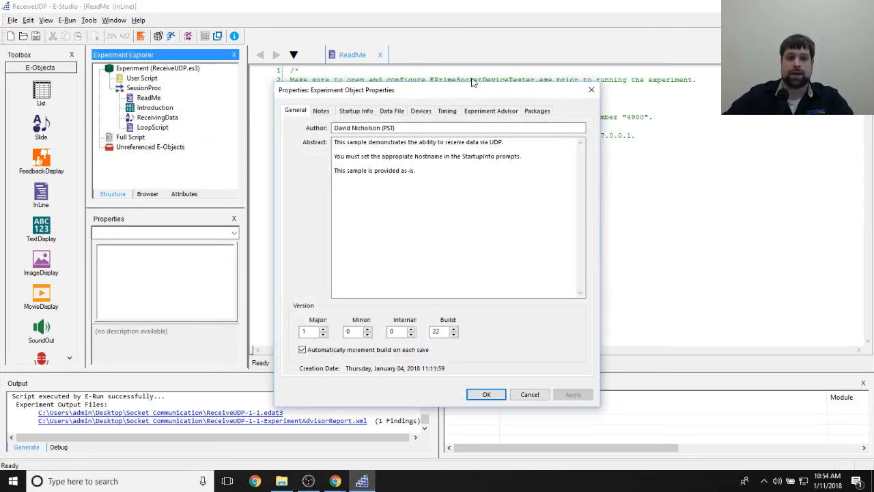
pyautogui.click(357, 110)
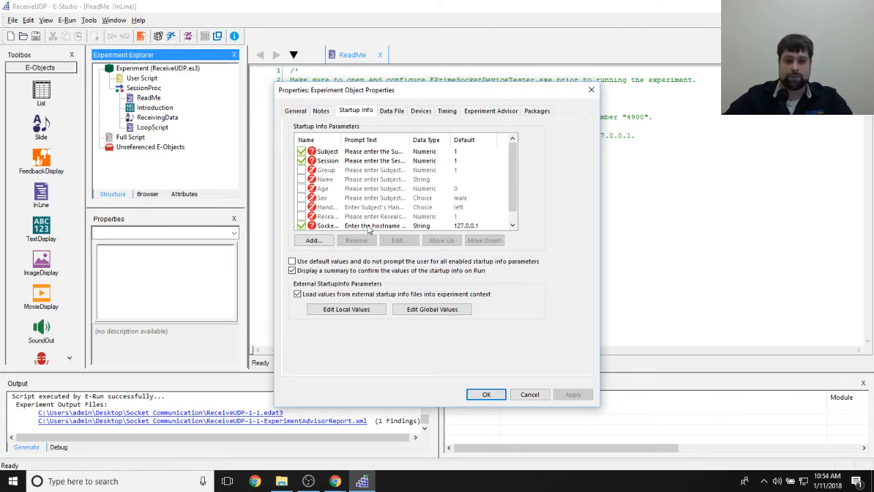
pyautogui.click(313, 226)
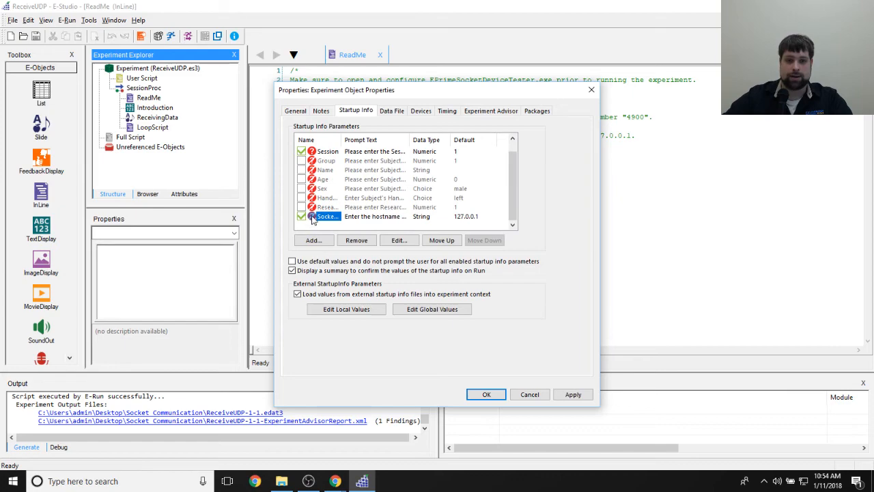
pyautogui.click(591, 89)
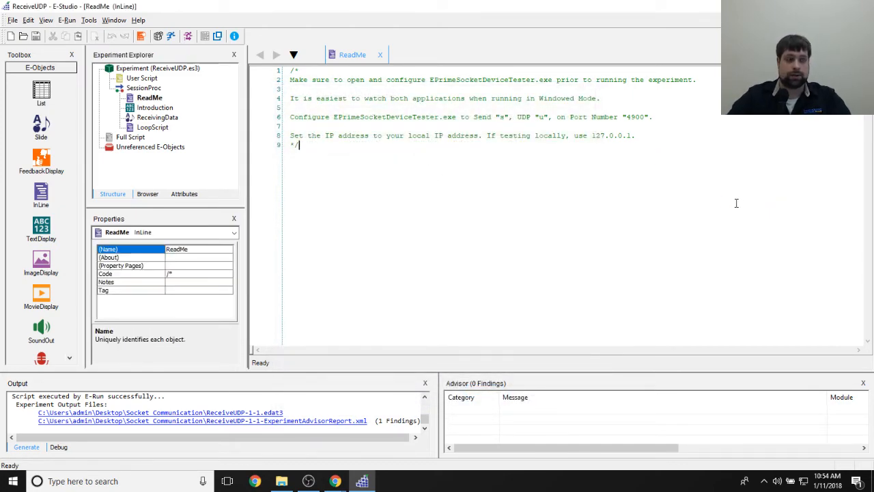
# - Switch to Chrome and review the support article "INFO: Socket Communication in E-Prime 3.0 [26069]", highlighting its title
pyautogui.click(290, 482)
pyautogui.click(289, 483)
pyautogui.click(331, 483)
pyautogui.click(427, 433)
pyautogui.scroll(-15, 556, 307)
pyautogui.scroll(15, 613, 310)
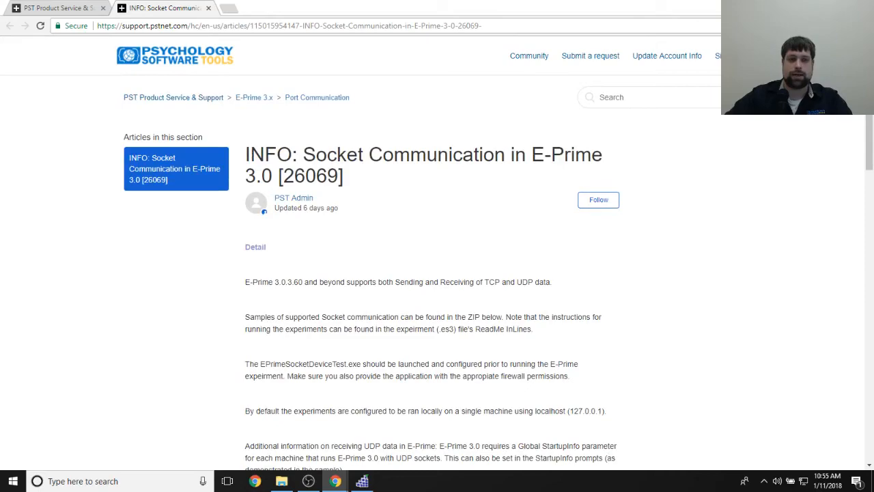
pyautogui.moveTo(249, 152); pyautogui.dragTo(364, 184)
pyautogui.click(364, 186)
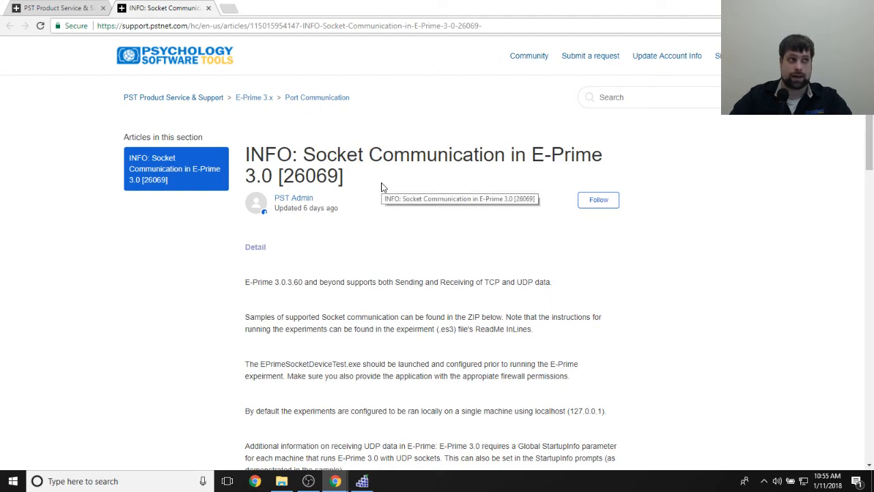
# - Download EP3SocketCommunicationSamples.zip from the article's attachments and open the archive
pyautogui.scroll(-10, 628, 223)
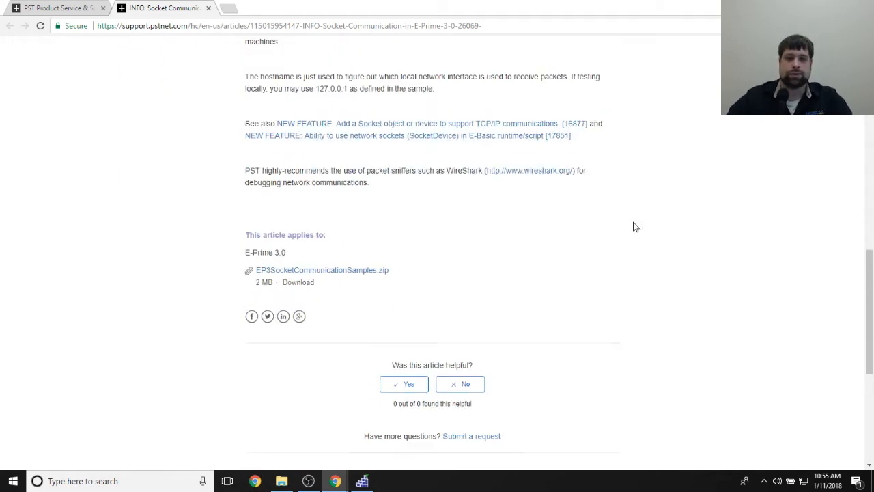
pyautogui.scroll(3, 627, 222)
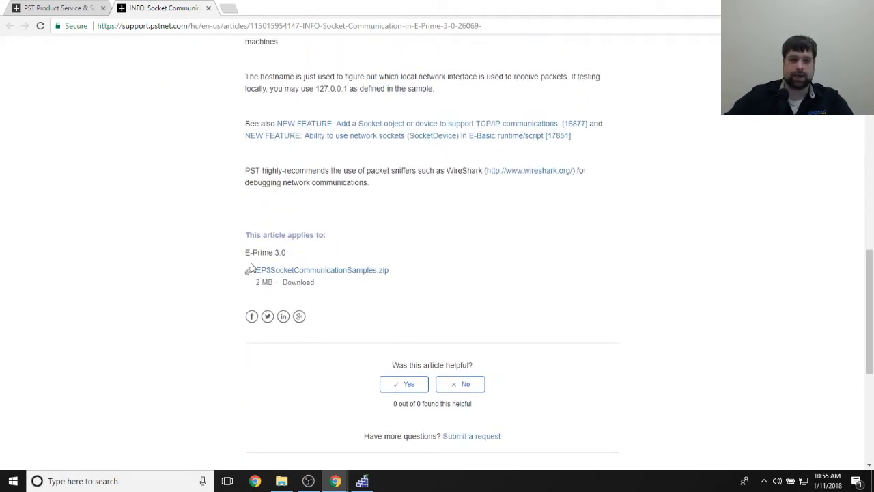
pyautogui.click(322, 271)
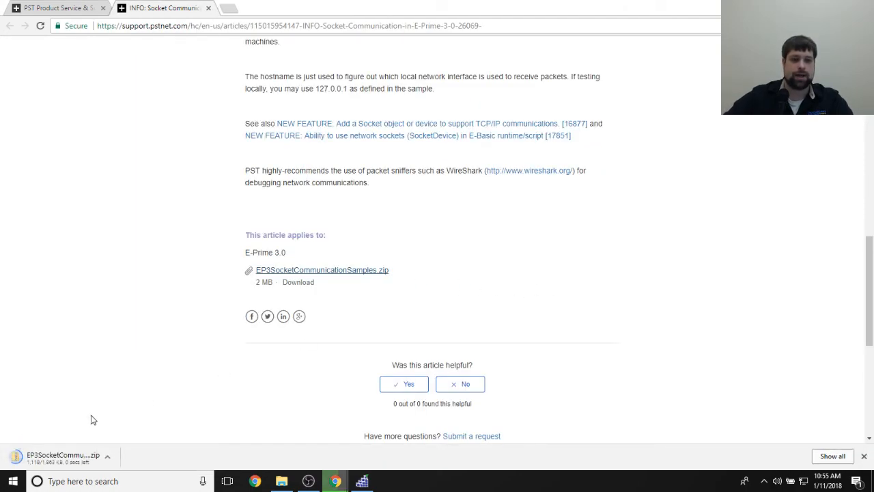
pyautogui.click(68, 461)
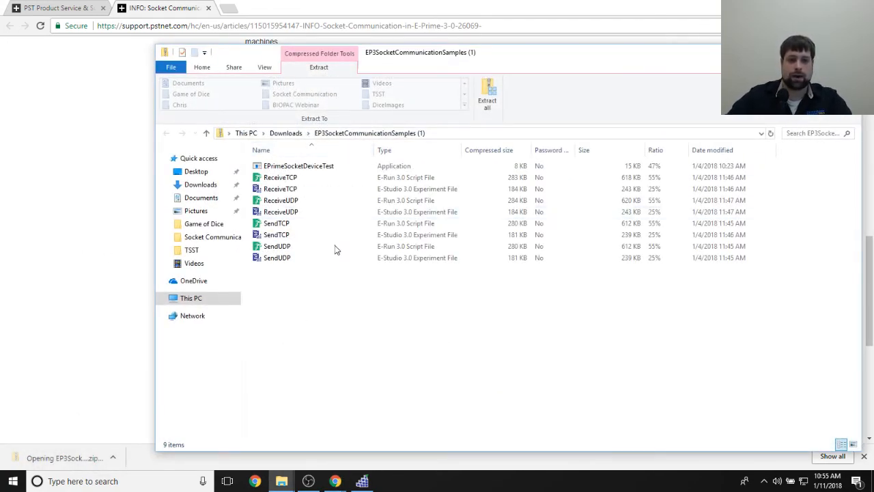
# - Look over the UDP and TCP send and receive sample files and EPrimeSocketDeviceTest in the archive
pyautogui.click(315, 200)
pyautogui.click(308, 247)
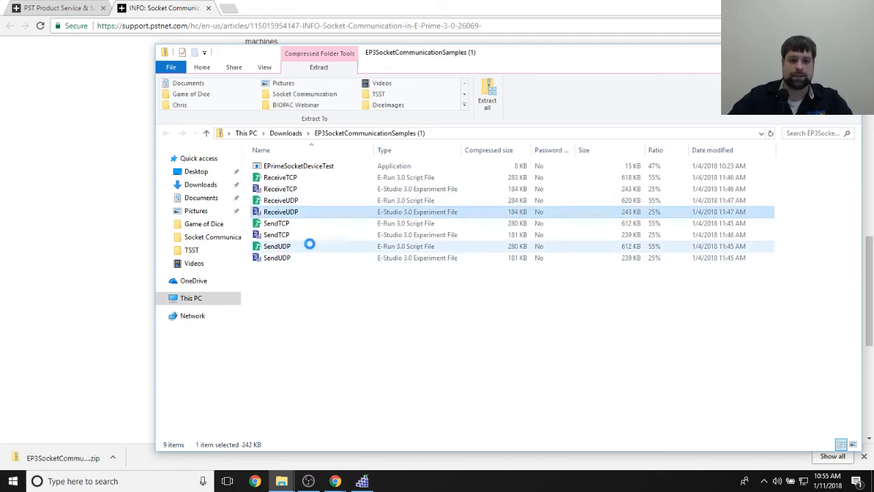
pyautogui.click(308, 260)
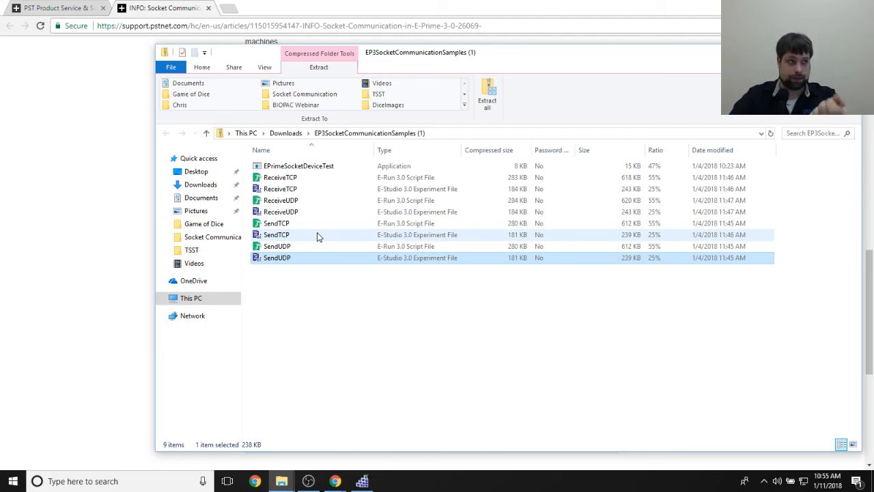
pyautogui.click(381, 347)
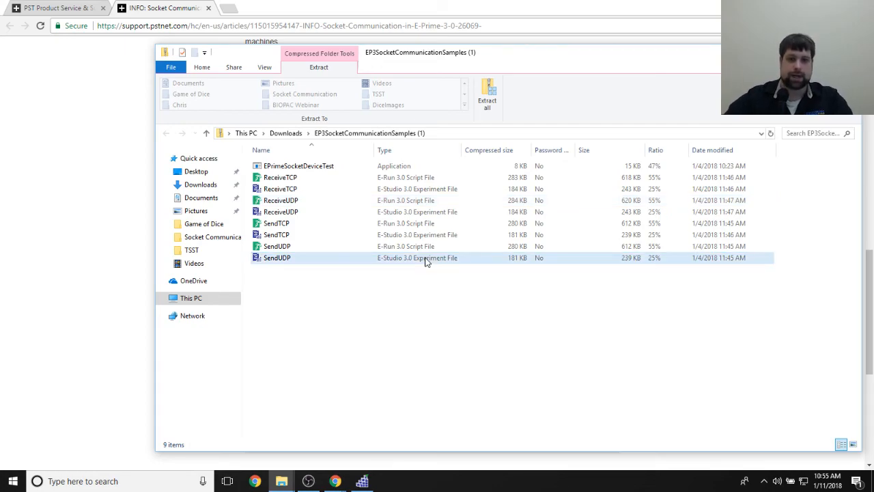
pyautogui.click(305, 177)
pyautogui.click(302, 294)
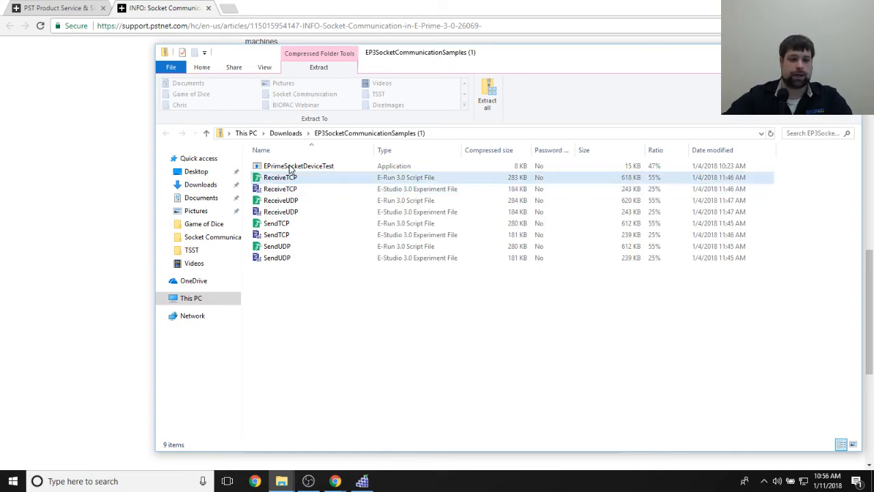
# - Return to the socket communication article in Chrome and skim its notes on samples, hostname setup and related links
pyautogui.click(347, 483)
pyautogui.click(333, 441)
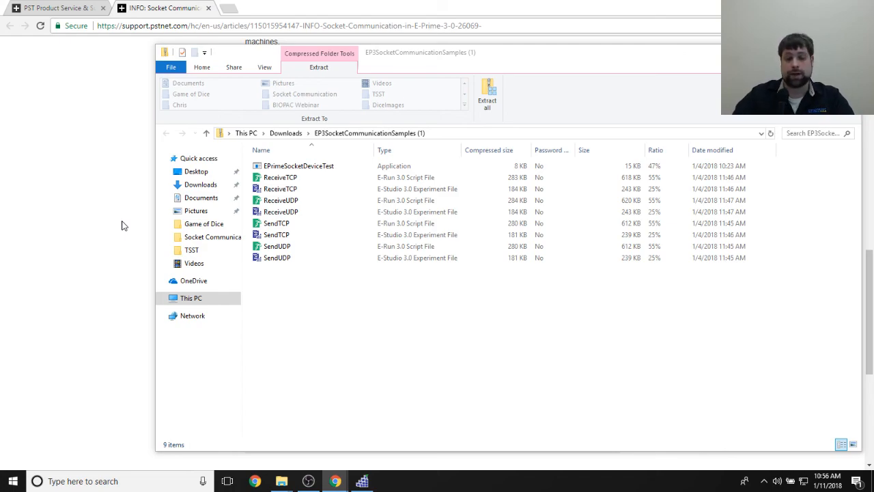
pyautogui.click(50, 222)
pyautogui.scroll(15, 660, 329)
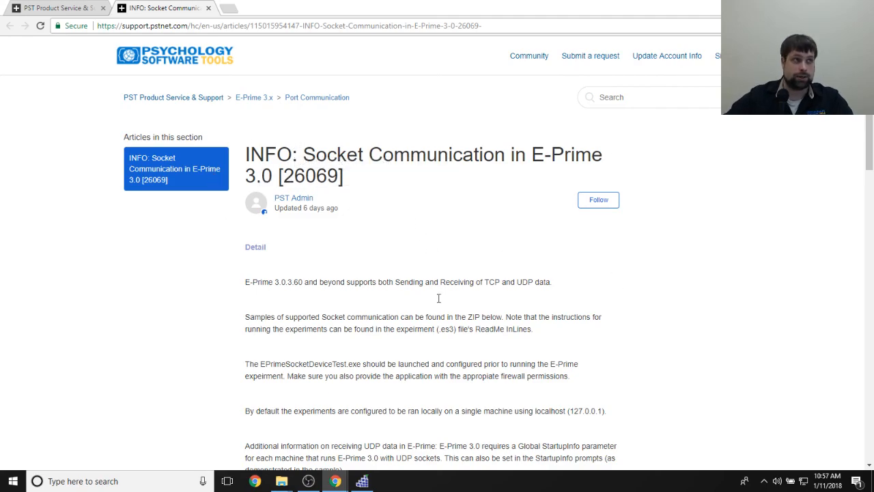
pyautogui.scroll(-15, 437, 307)
pyautogui.scroll(5, 395, 332)
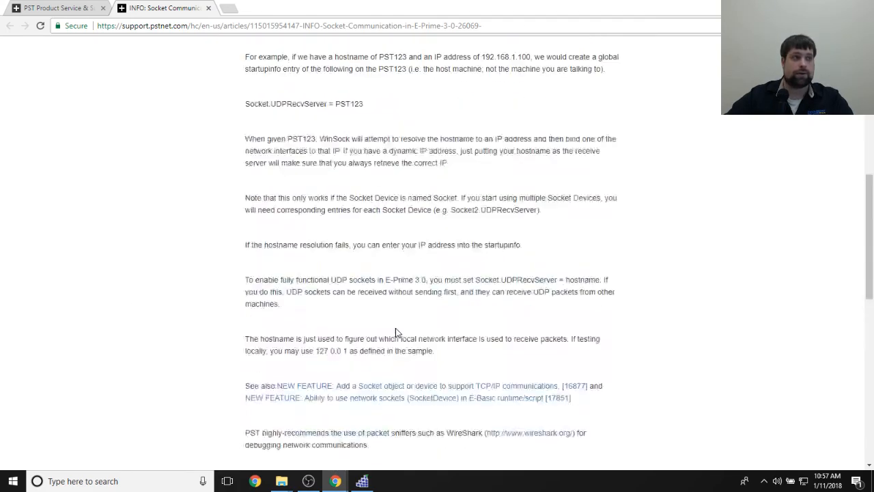
pyautogui.scroll(10, 395, 333)
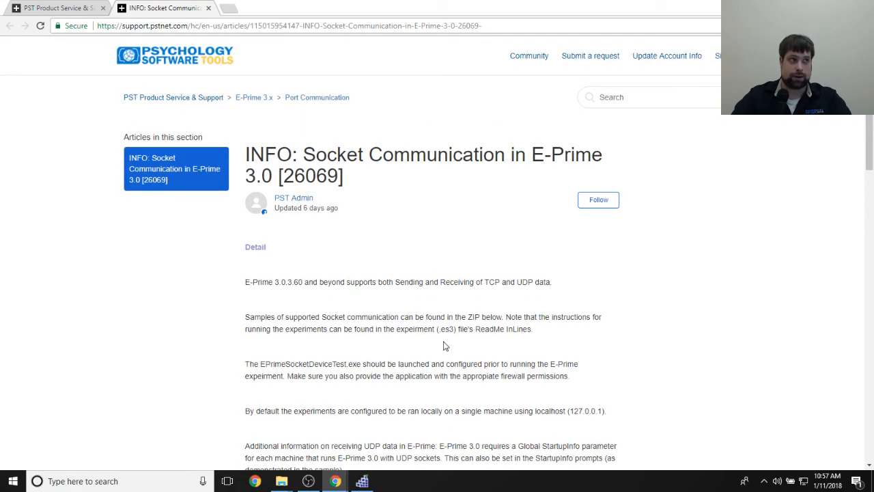